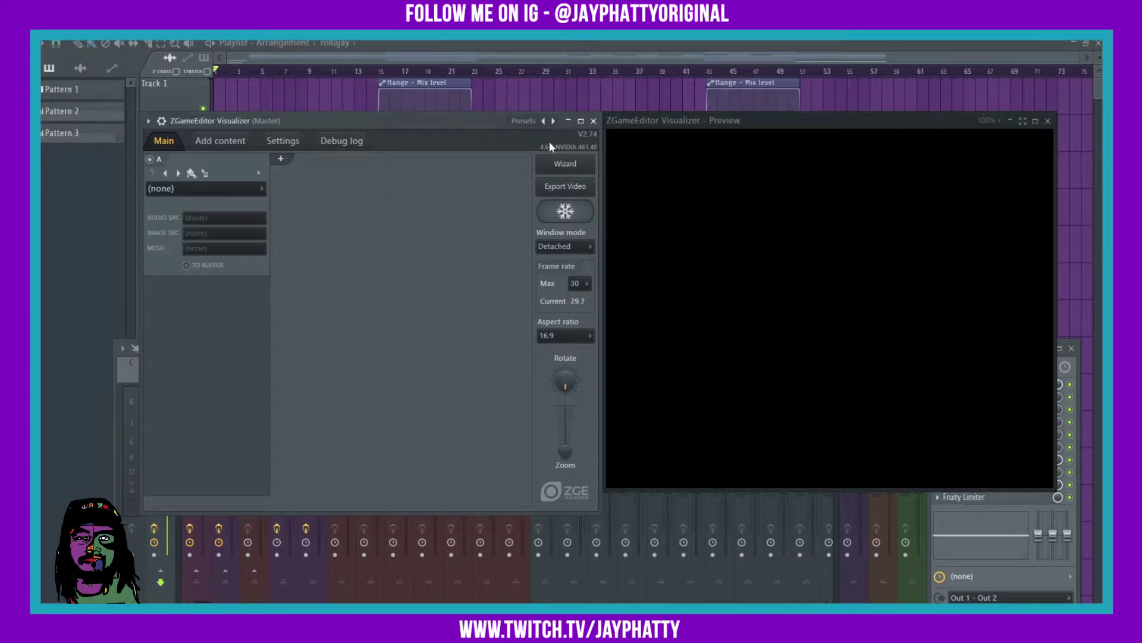
- Arrange the visualizer and preview windows side by side, and set the maximum frame rate to 60 with a 1:1 aspect ratio
mouse_move(424, 125)
mouse_down()
mouse_move(625, 309)
mouse_move(357, 158)
mouse_move(402, 130)
mouse_up()
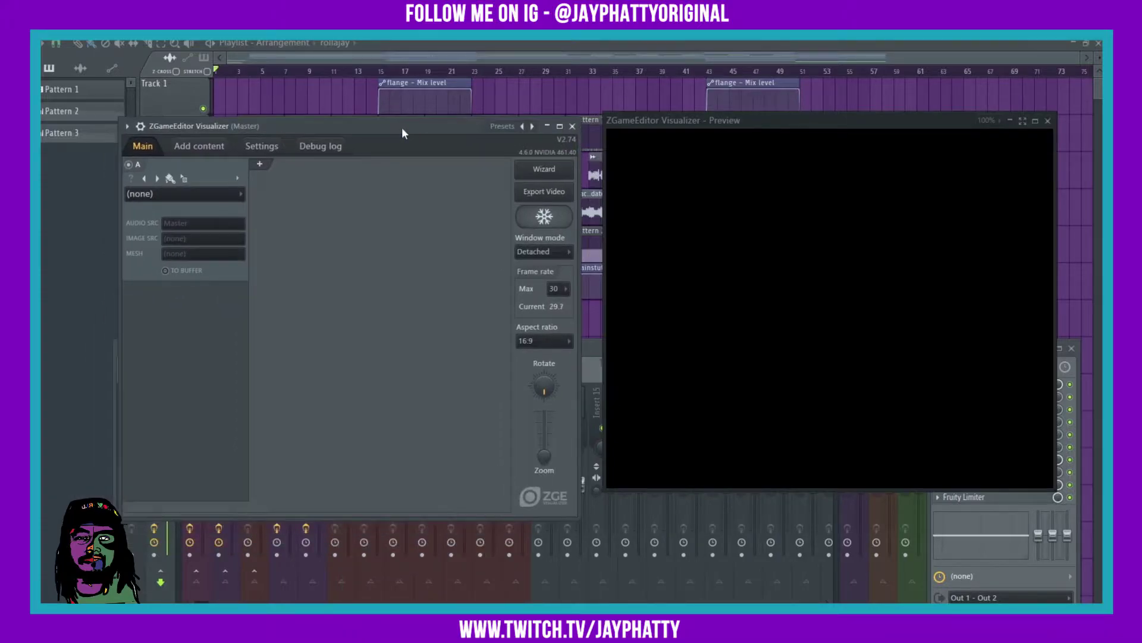
drag(759, 119, 736, 123)
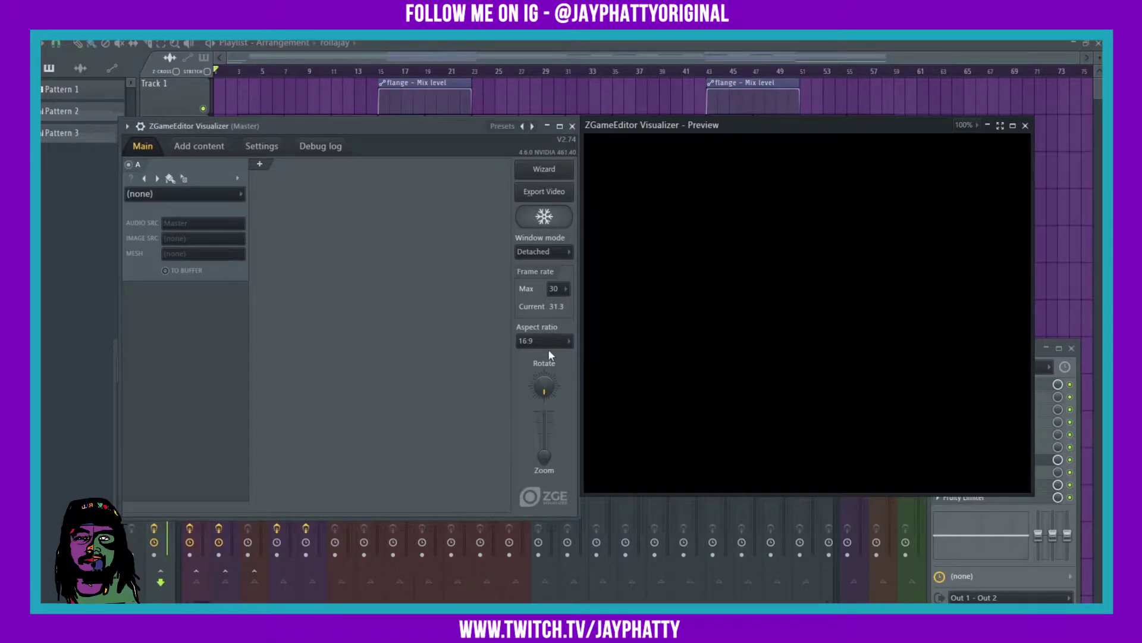
click(562, 290)
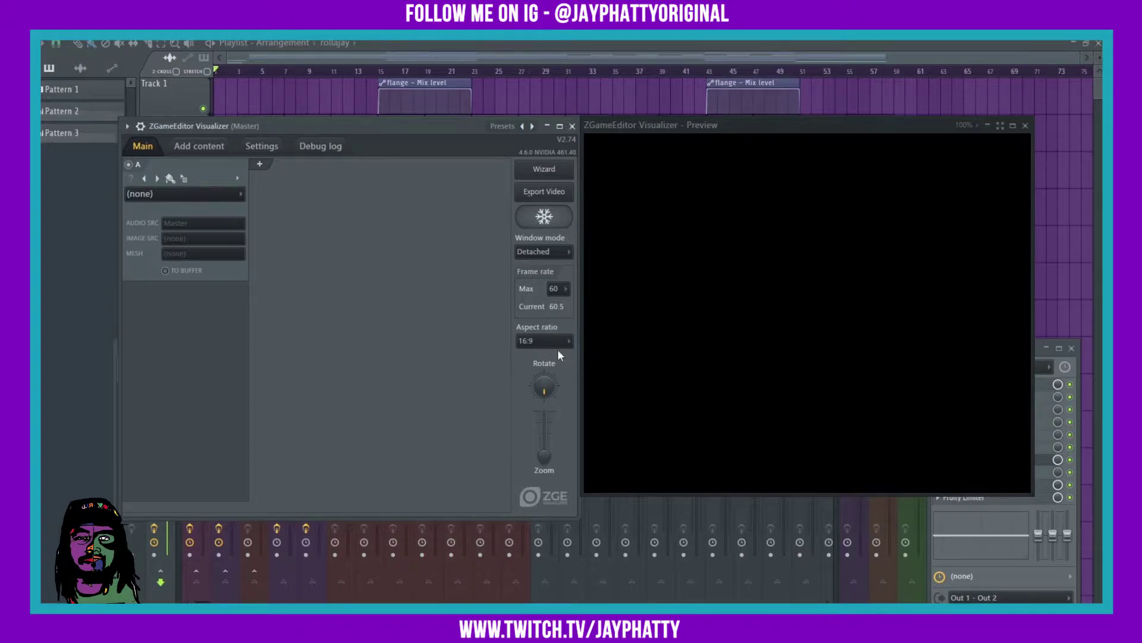
click(538, 344)
click(533, 406)
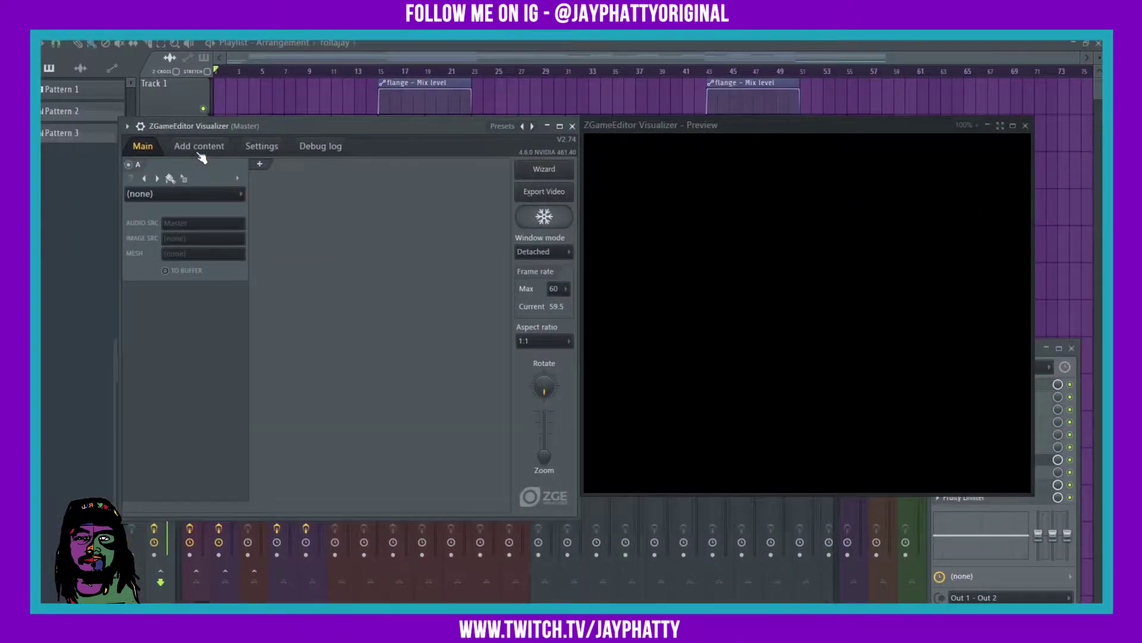
- Add the PhreshlyPhlipped picture from the Screenshots folder in Pictures to the visualizer's image content
click(200, 150)
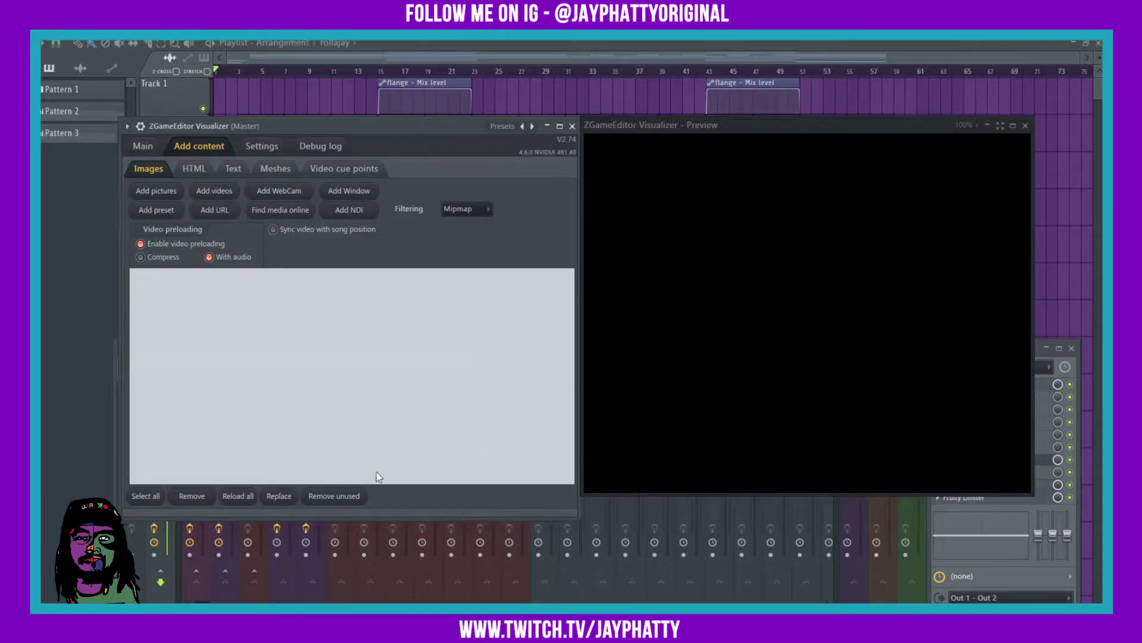
click(161, 190)
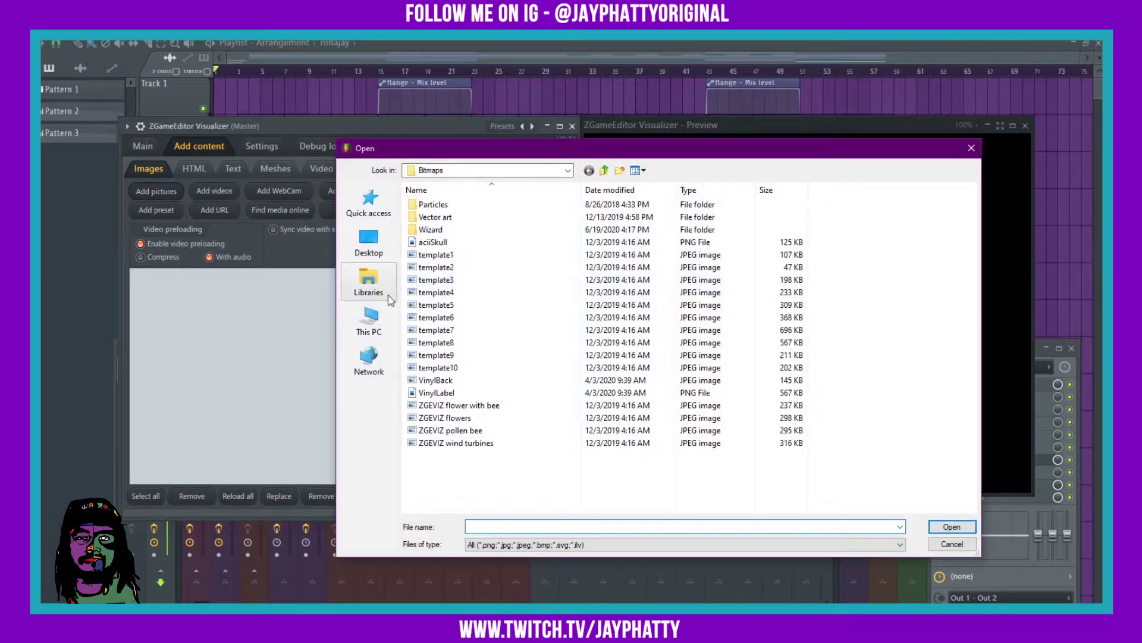
click(381, 317)
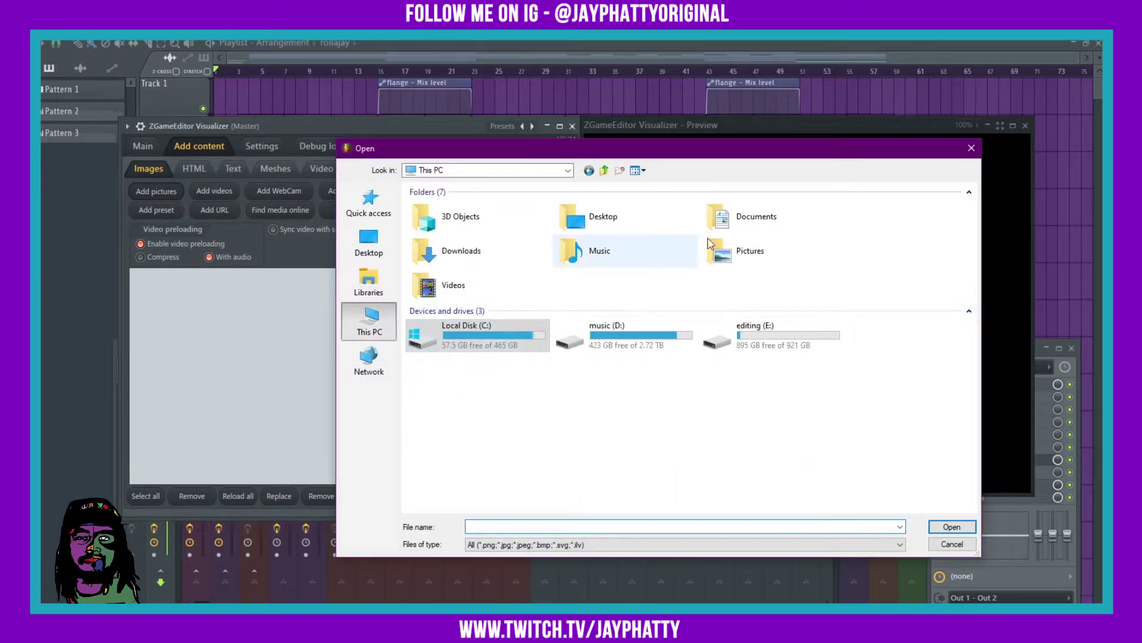
double_click(733, 247)
double_click(716, 223)
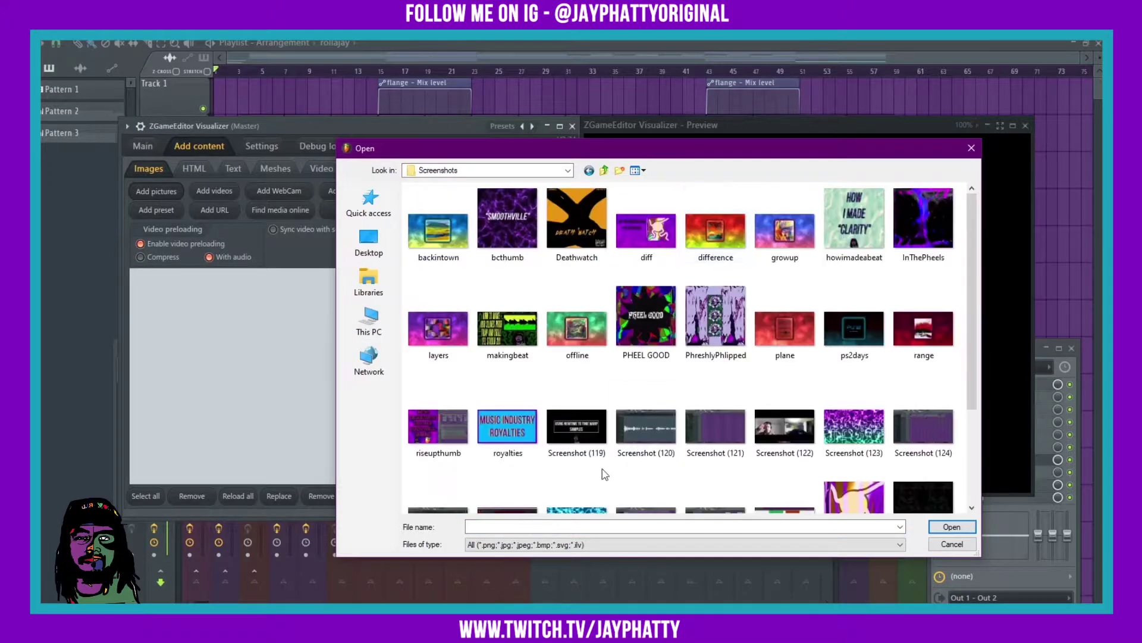
scroll(619, 466, down, 3)
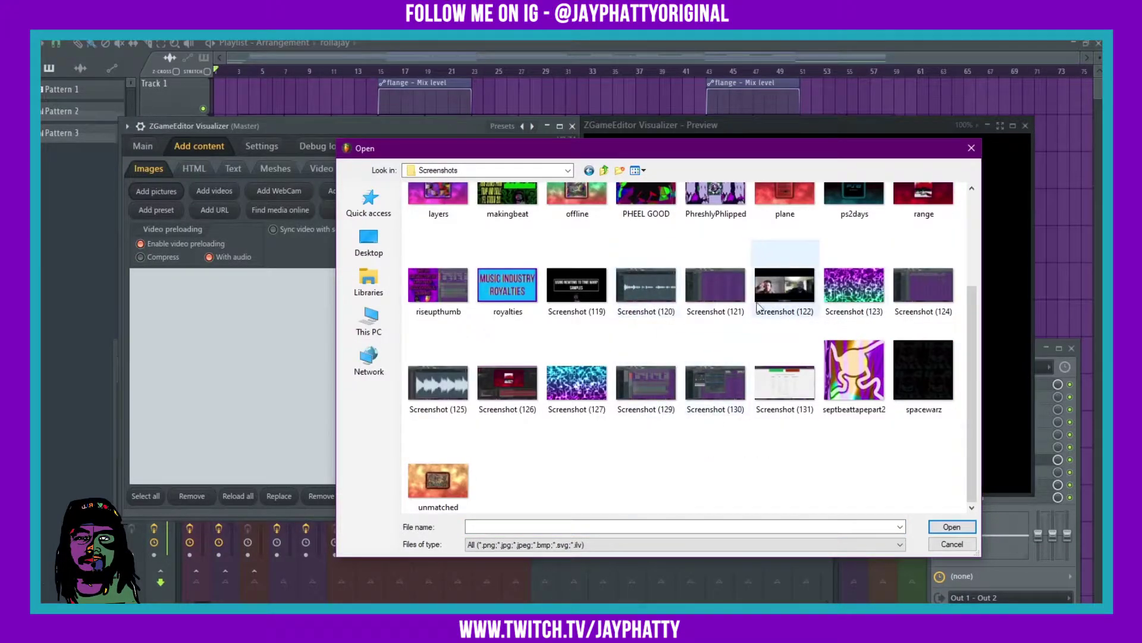
scroll(804, 382, up, 2)
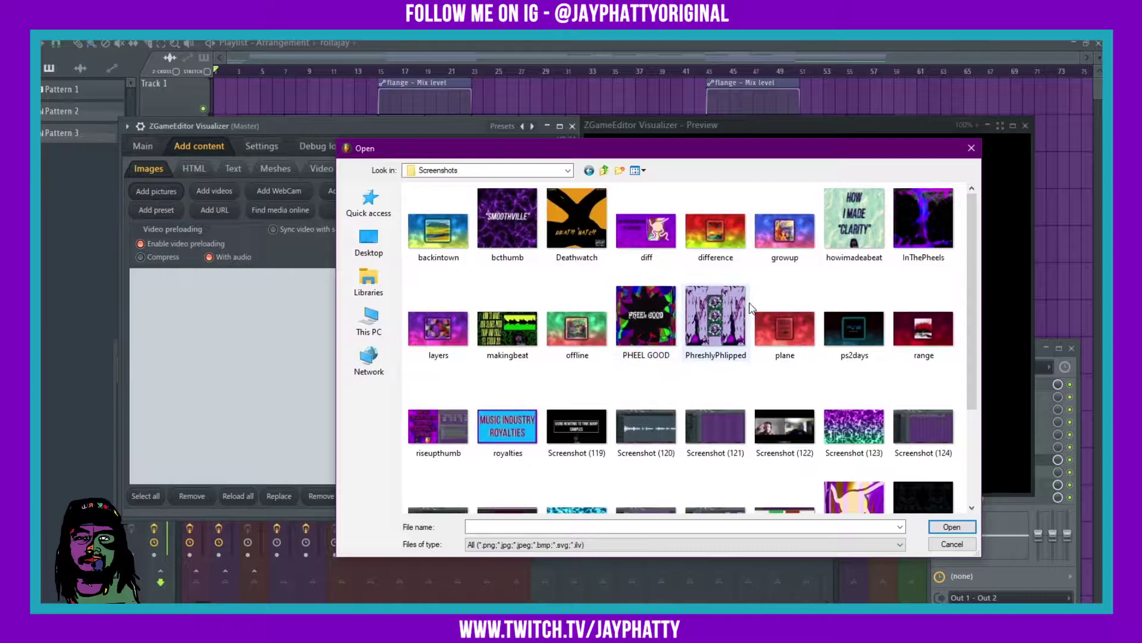
click(716, 322)
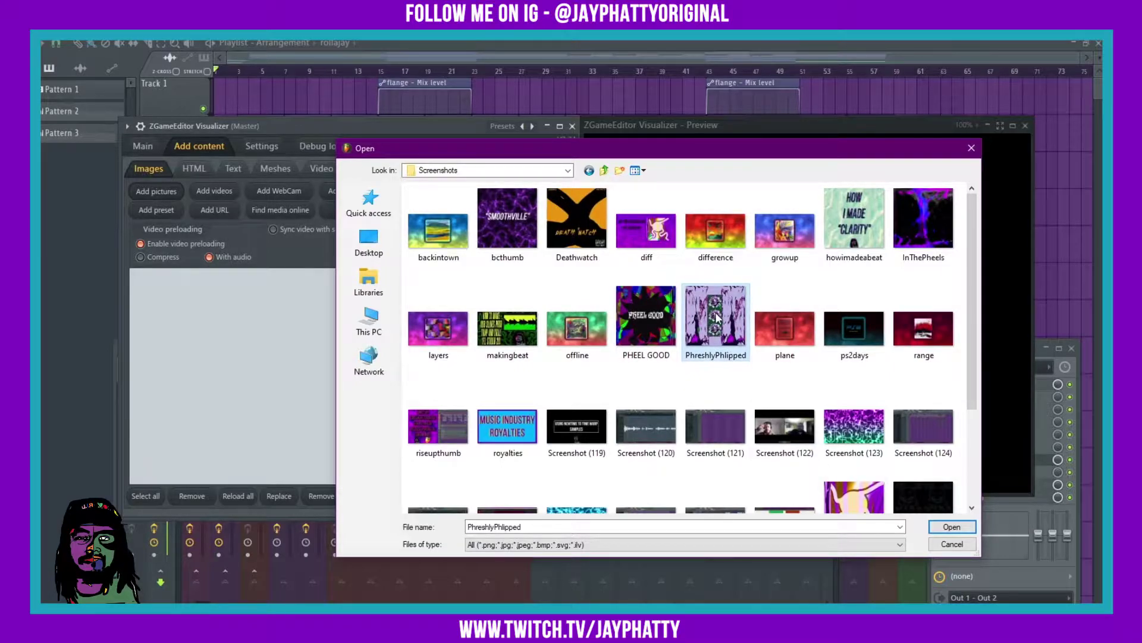
click(938, 527)
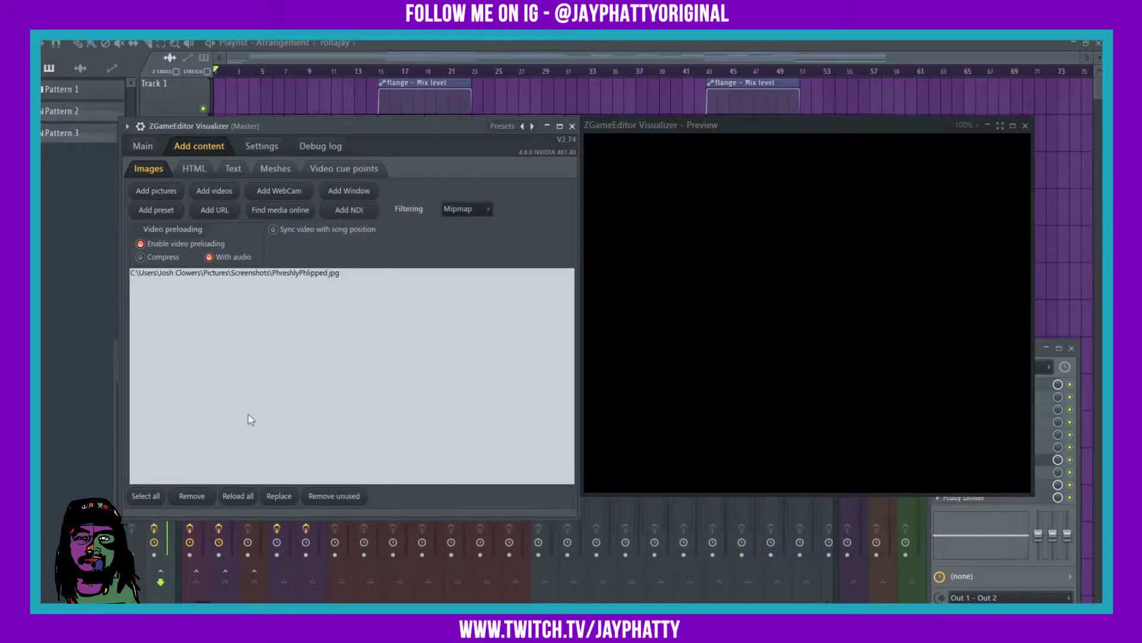
- Load the Image effect from Image effects into layer A and use PhreshlyPhlipped.jpg as its image source
click(141, 147)
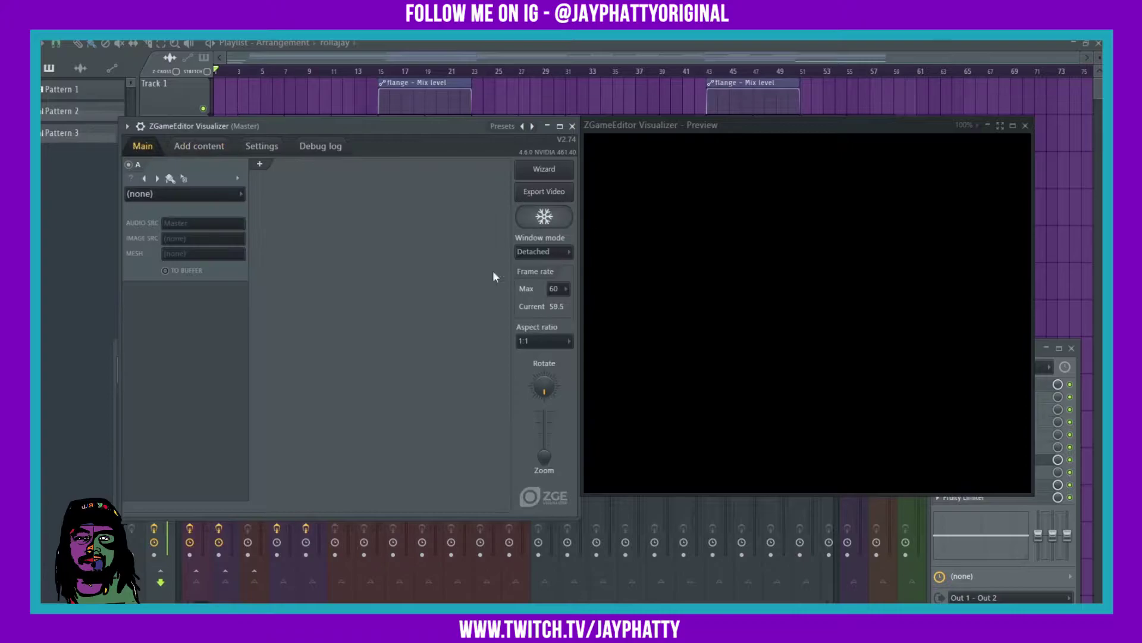
click(163, 199)
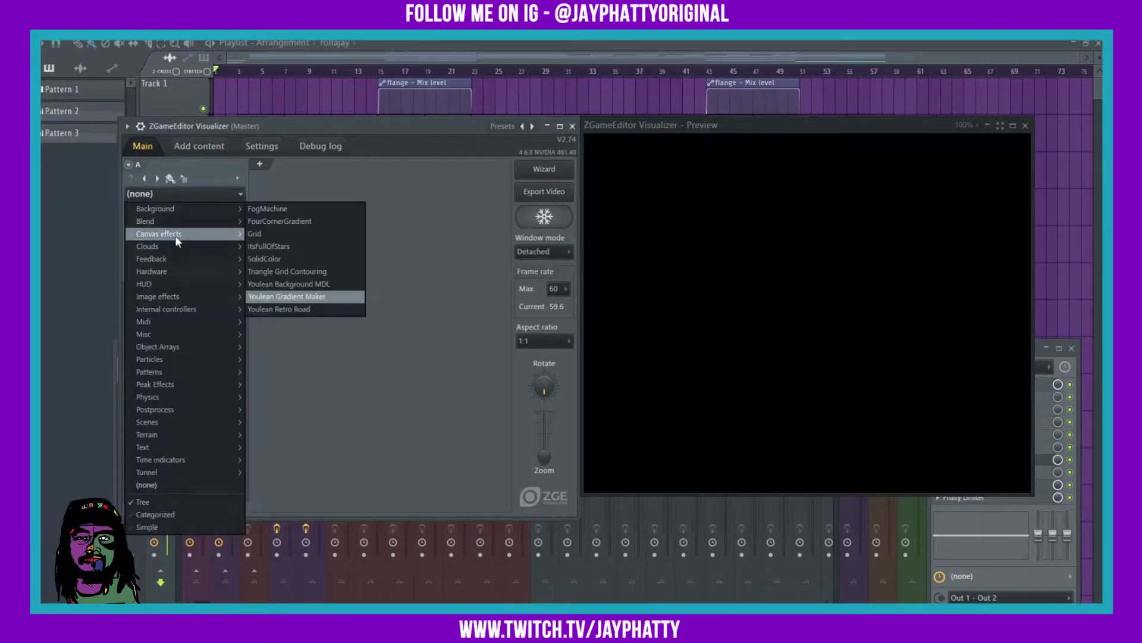
click(137, 192)
click(137, 193)
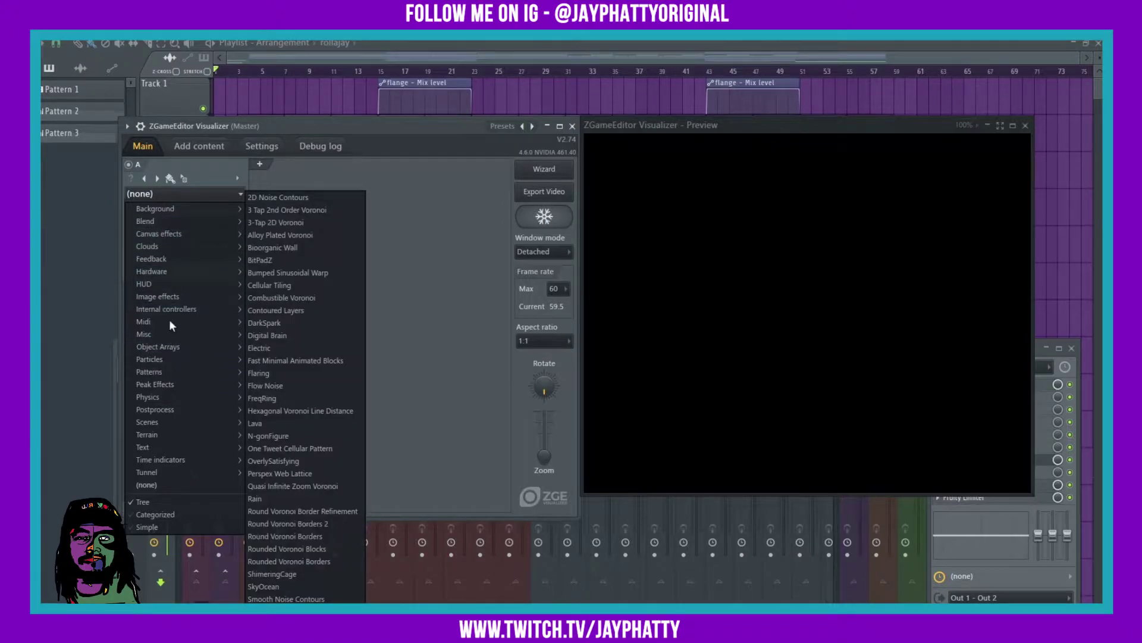
mouse_move(149, 296)
click(281, 308)
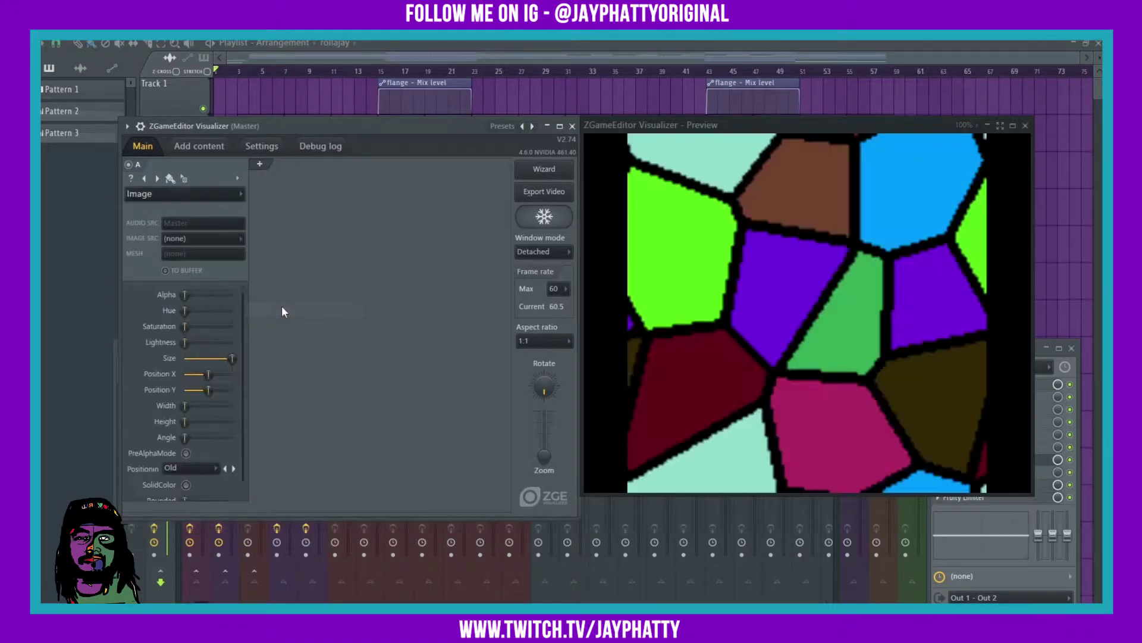
click(181, 239)
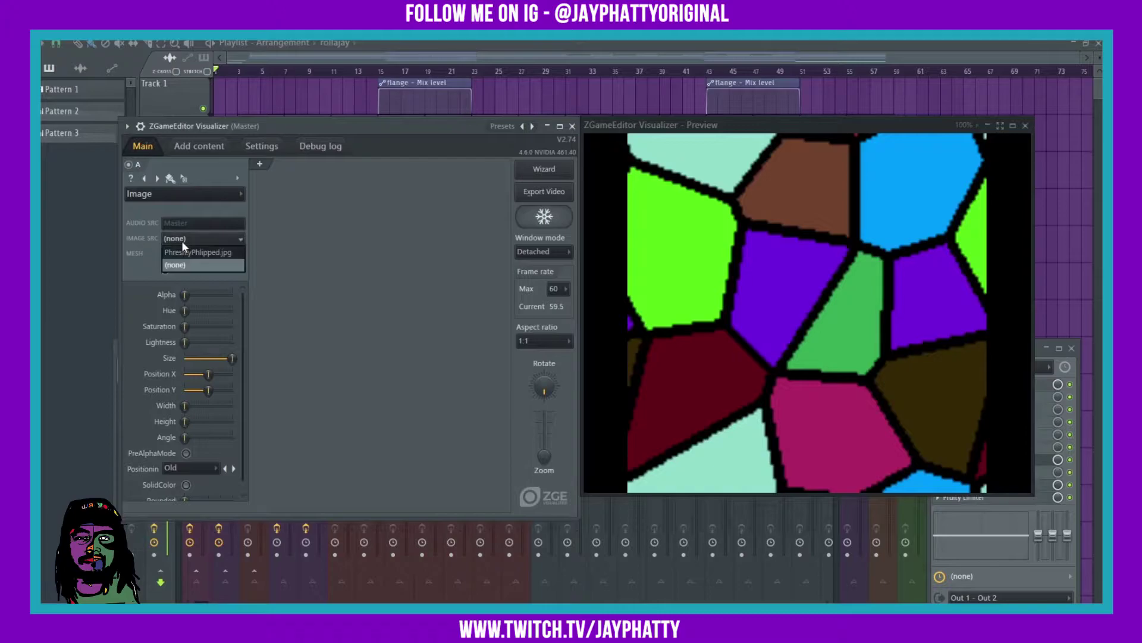
click(184, 253)
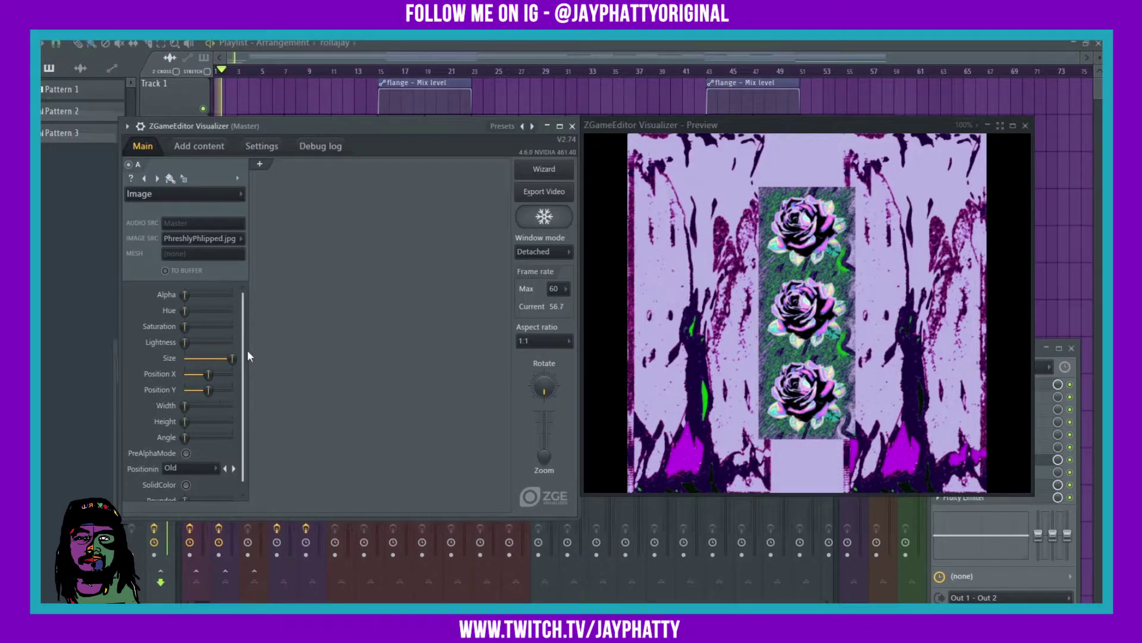
- Shrink the cover image on layer A, shift it toward the left of the frame, and round its corners moderately
drag(232, 358, 206, 373)
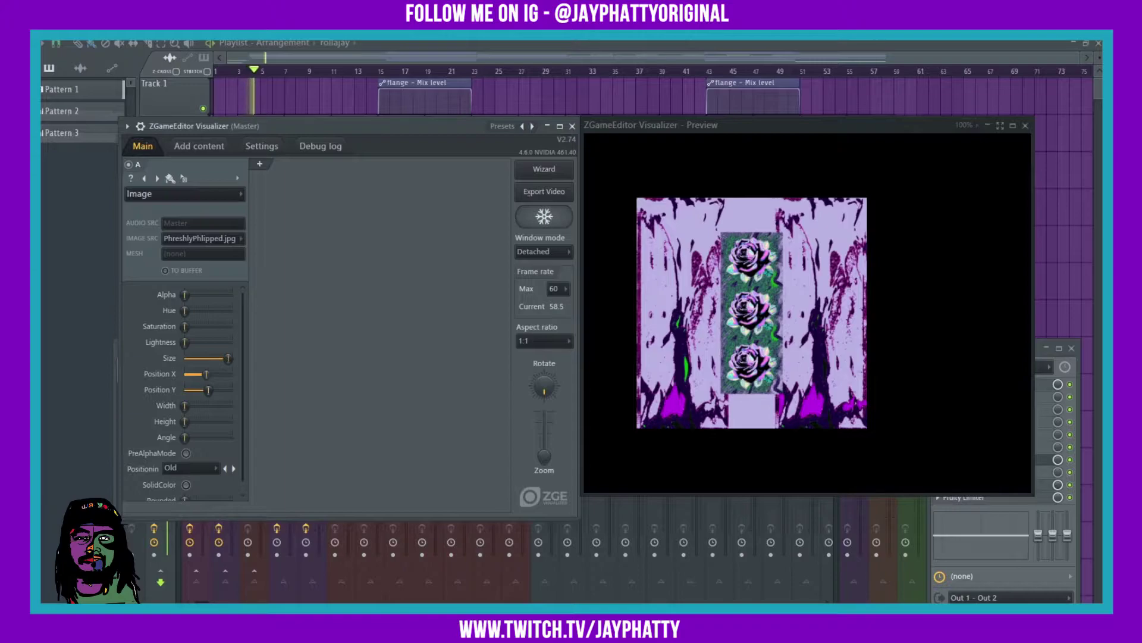
drag(228, 359, 205, 374)
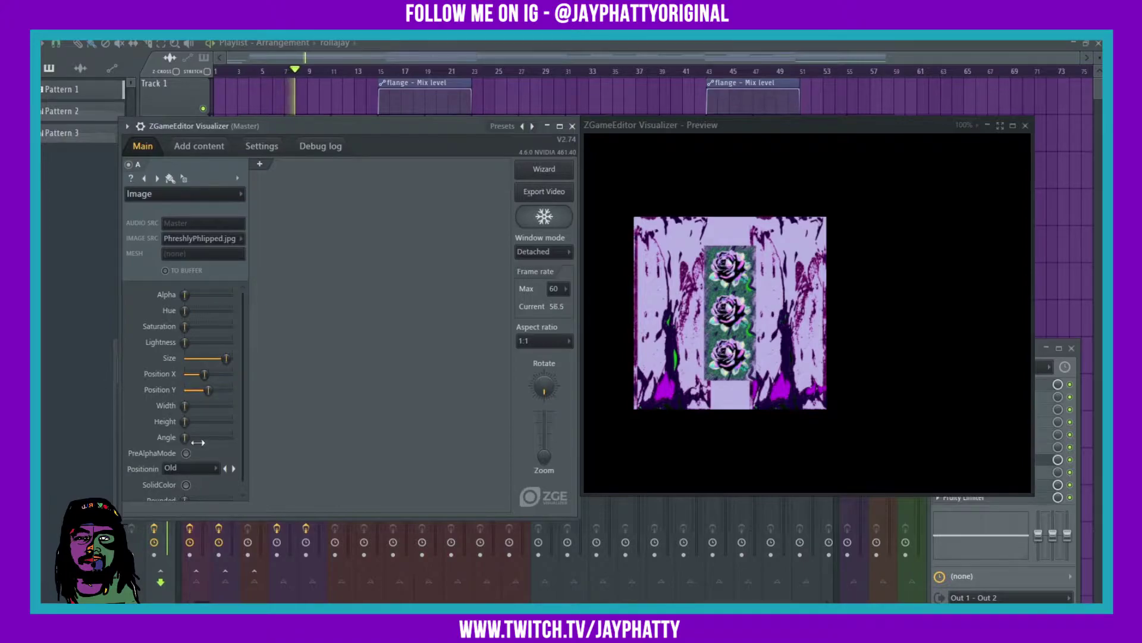
scroll(155, 428, down, 1)
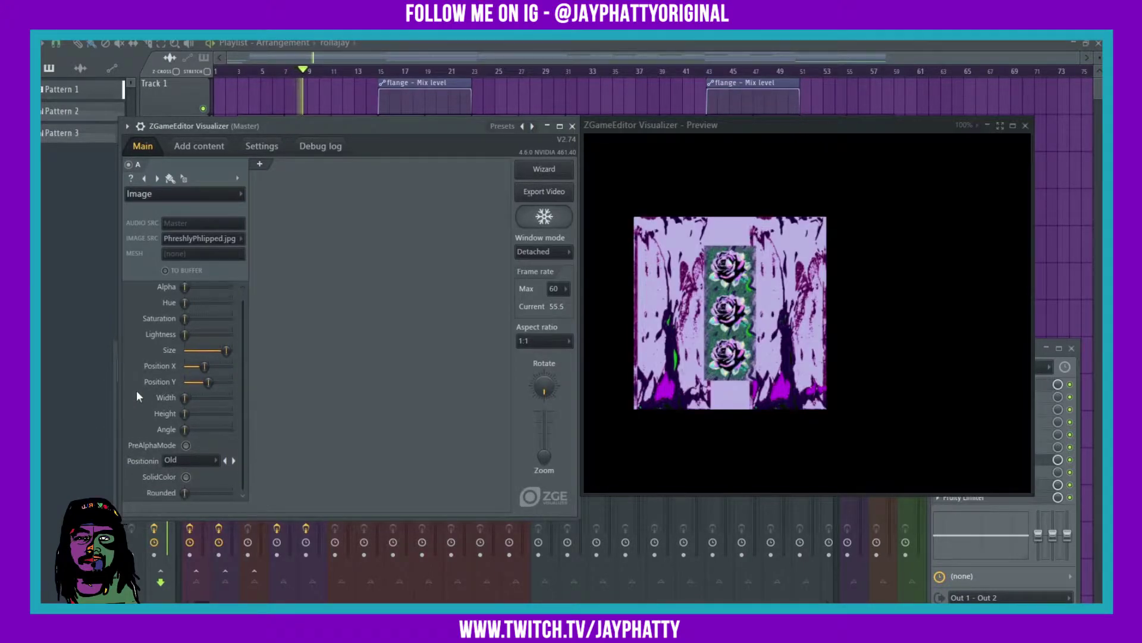
drag(184, 493, 197, 493)
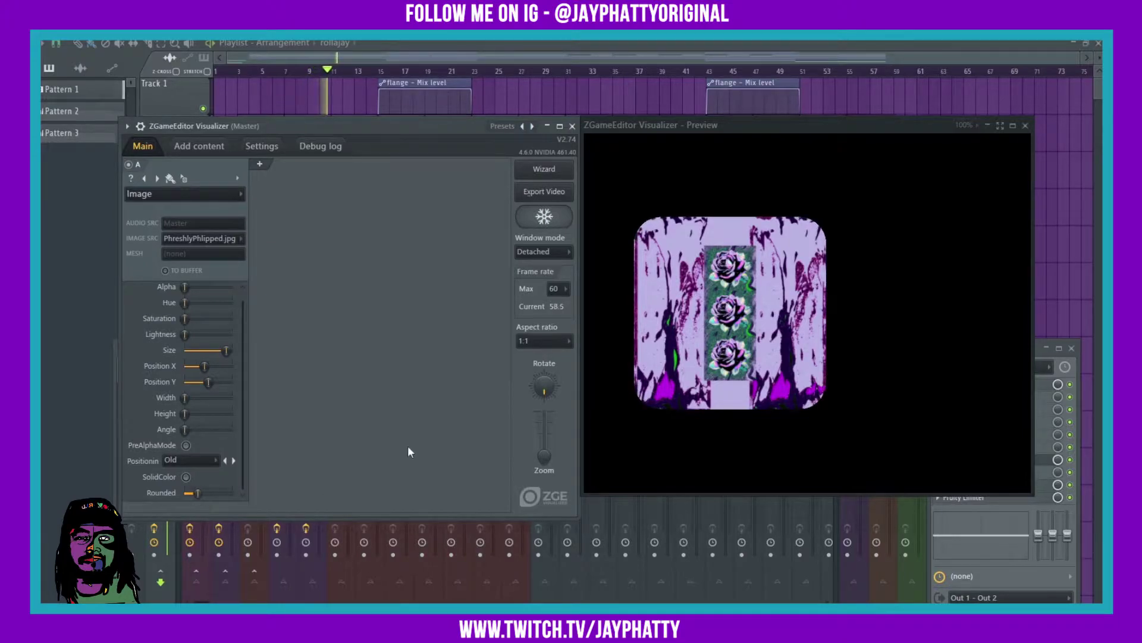
- Add a layer B with the HUD Text effect and stop song playback
click(265, 168)
click(297, 194)
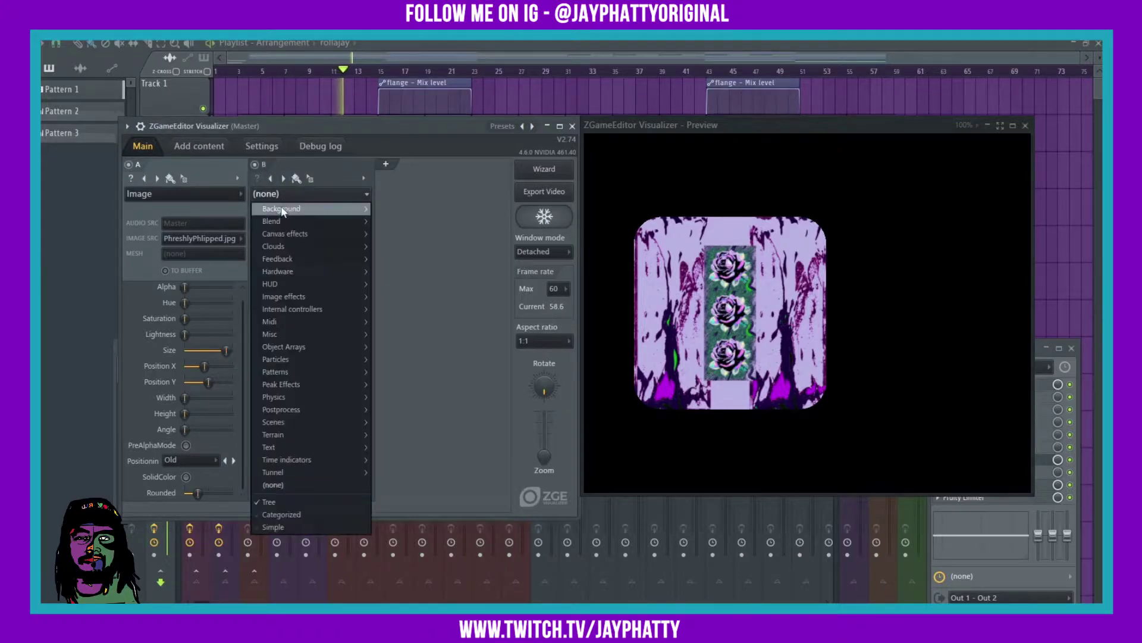
mouse_move(288, 284)
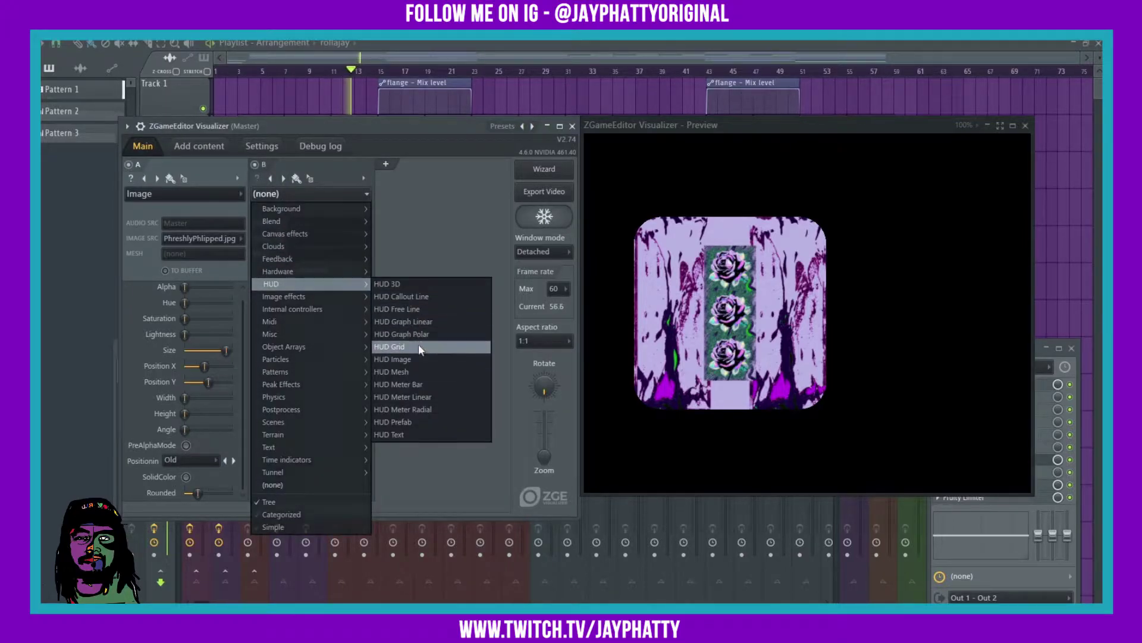
click(402, 433)
key(space)
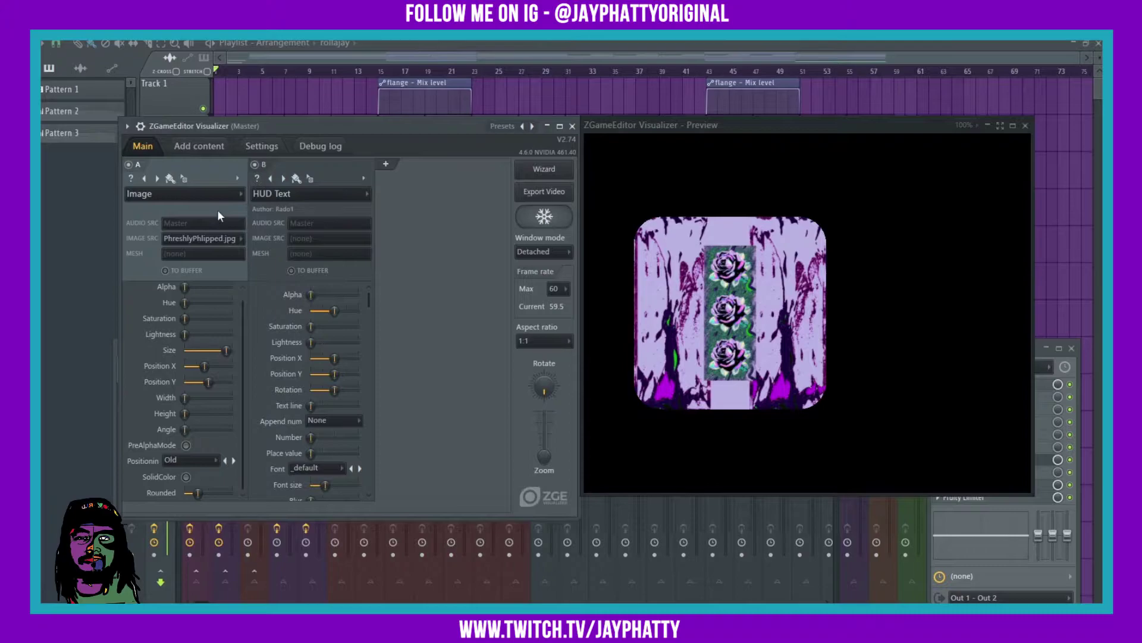
- Enter "PHRESHLY PHLIPPED BEAT TAPE IS AVAILBLE PHOR PRESAVE NOW!" as the visualizer's text content
click(201, 146)
click(230, 168)
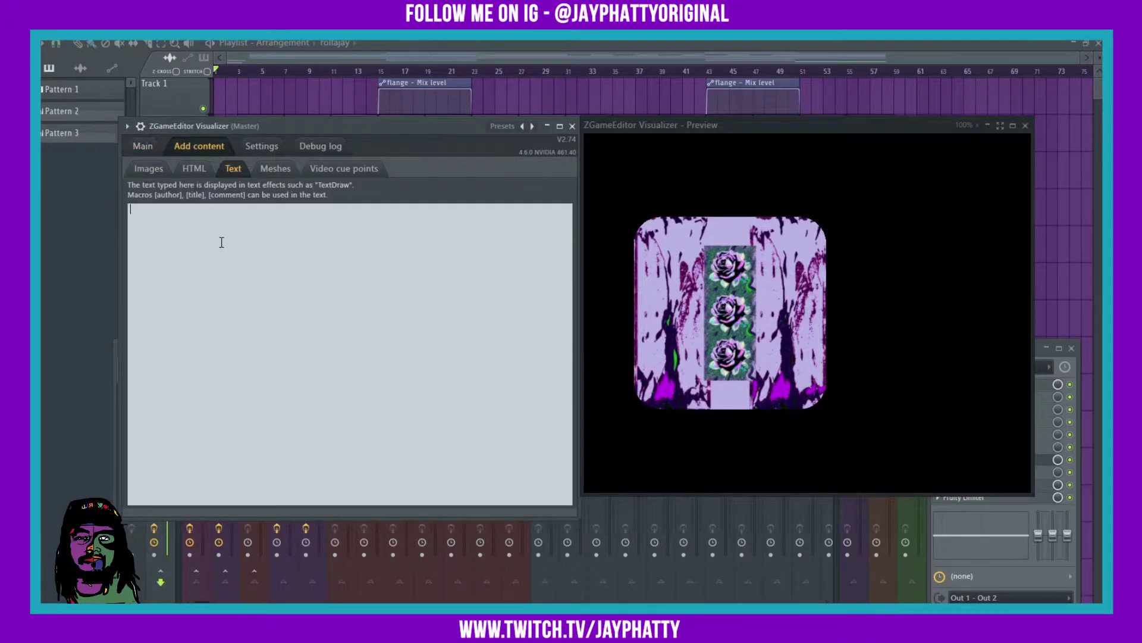
text(PHRESHLY PHLI{{)
key(BackSpace)
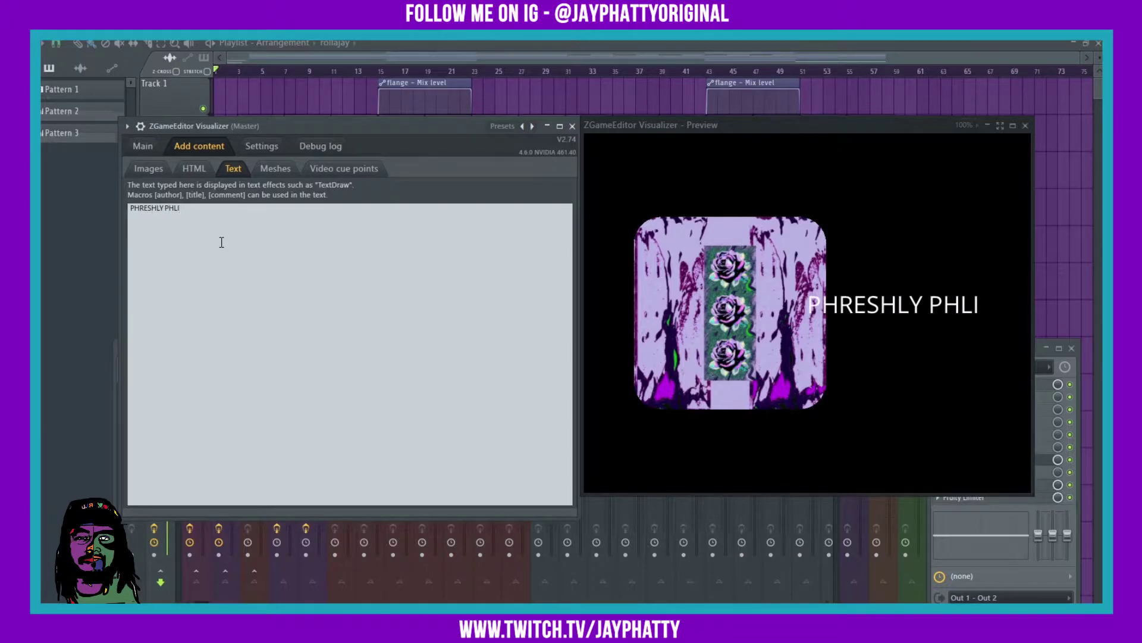
text(PPE)
key(BackSpace)
text(PPED BEAT TAPE IS AVAILBLE PHOR PRESAVE NOW!)
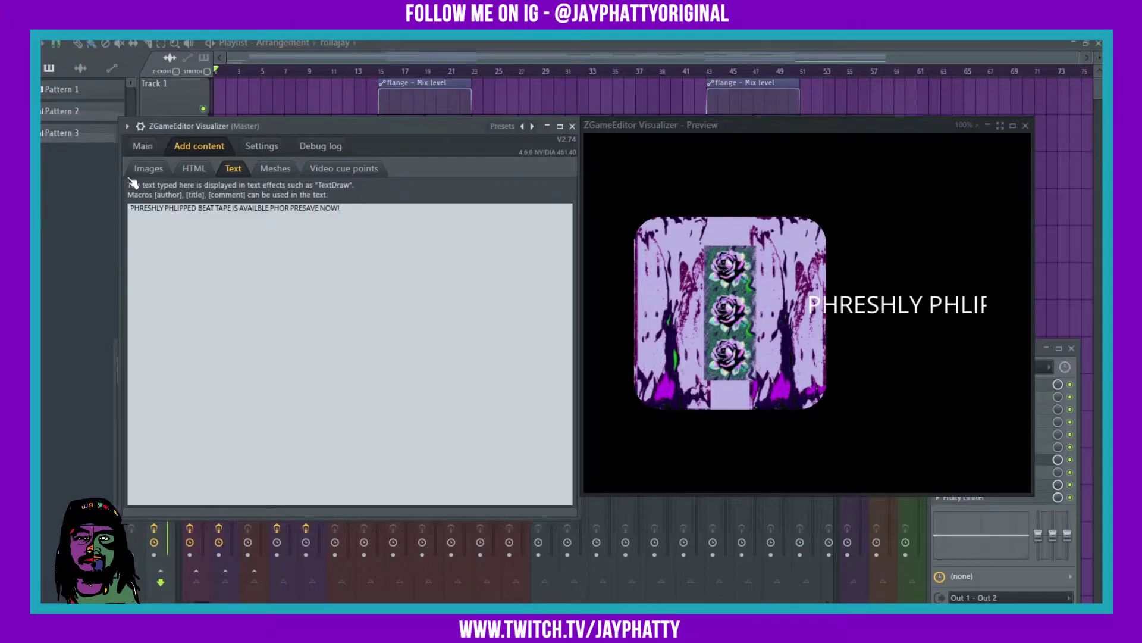
- Set the HUD Text layer's font to BEBASBOLD and slightly increase its font size
click(144, 146)
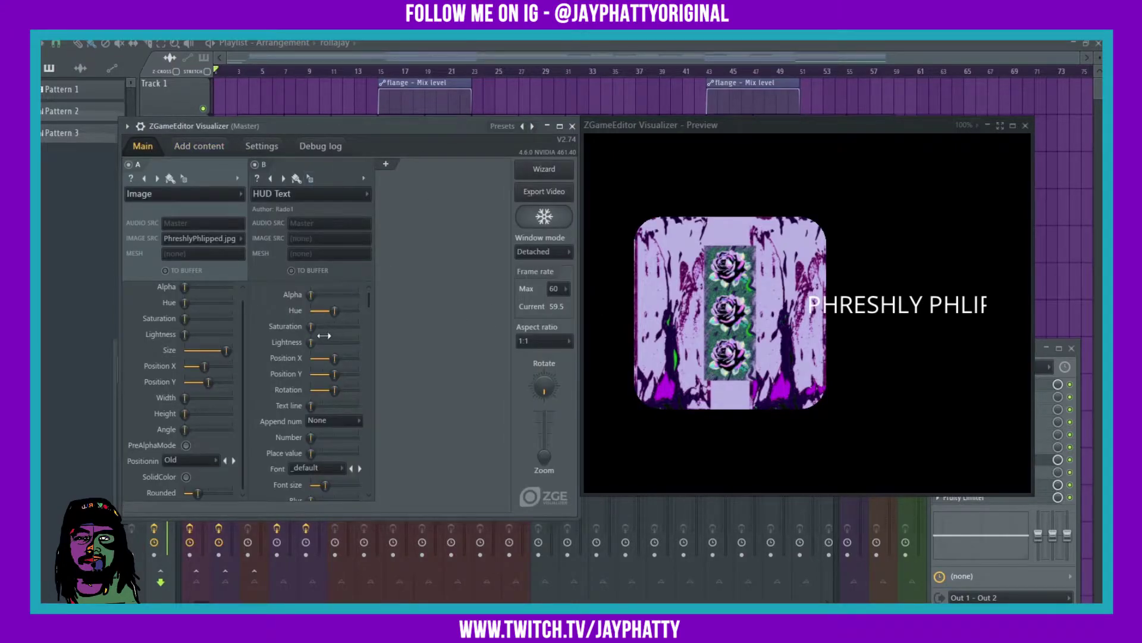
click(311, 468)
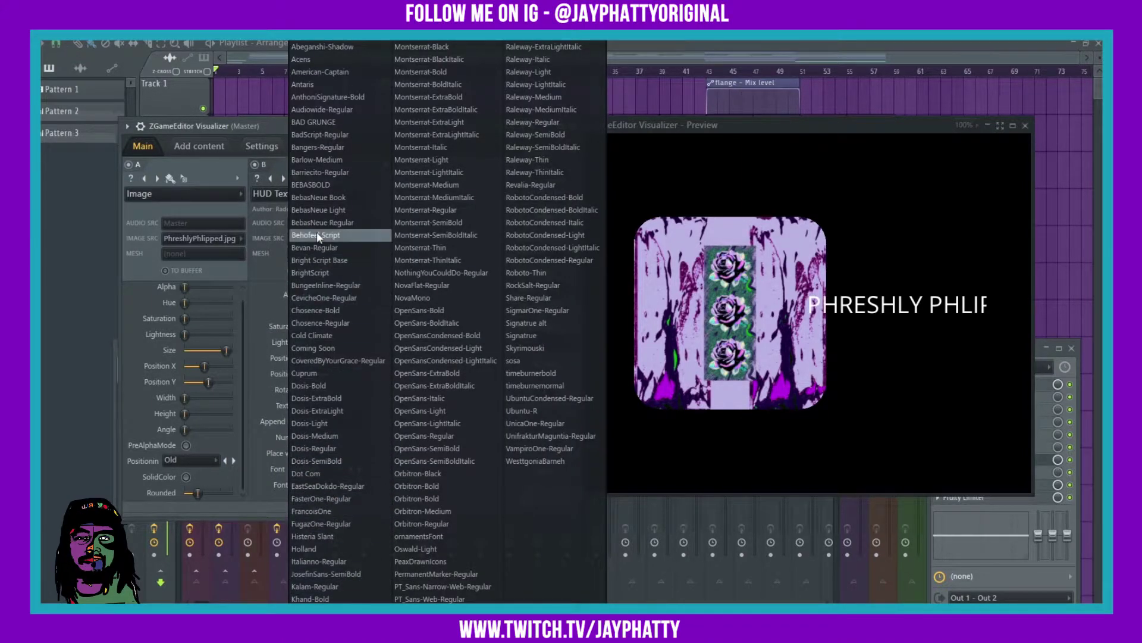
click(316, 185)
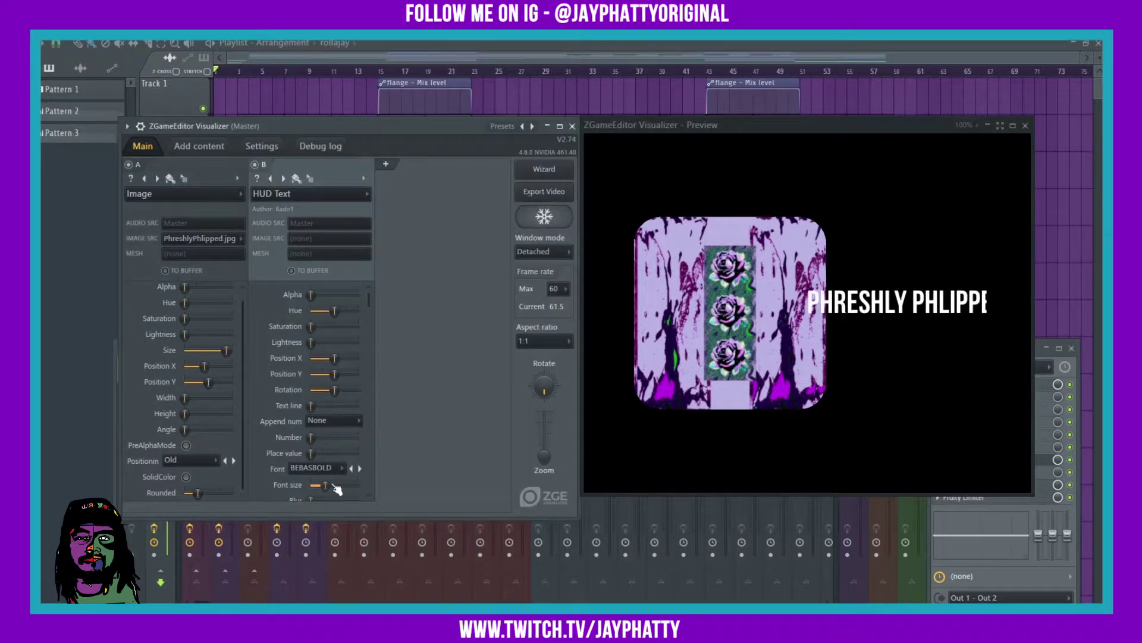
scroll(288, 438, down, 2)
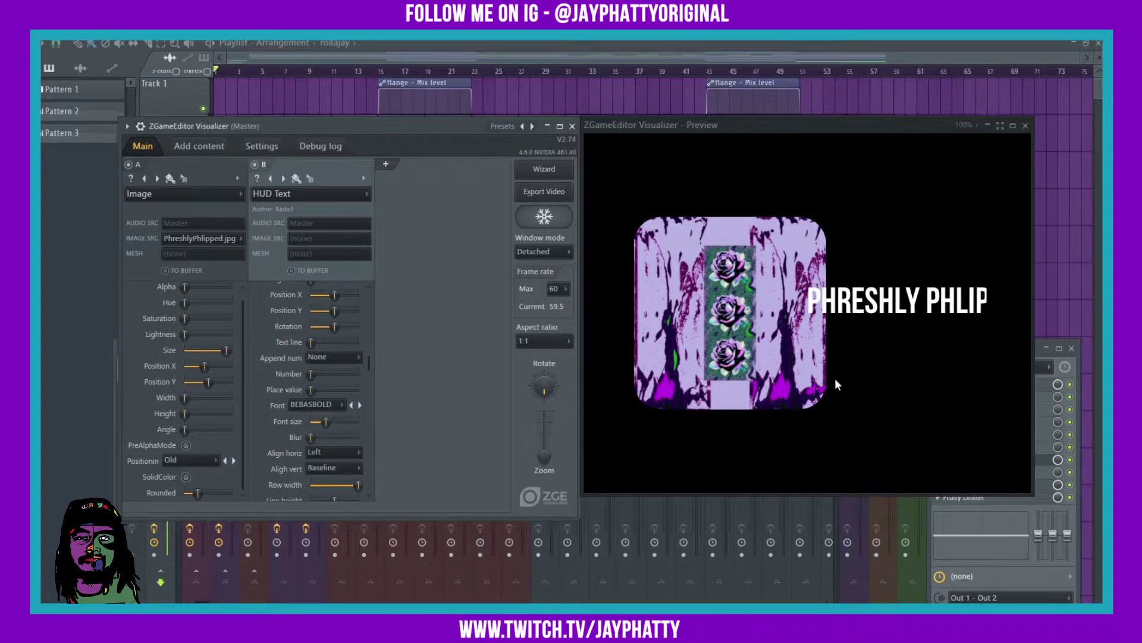
- Center the HUD text horizontally and reduce its row width to about half so the message wraps onto several lines
scroll(280, 442, down, 4)
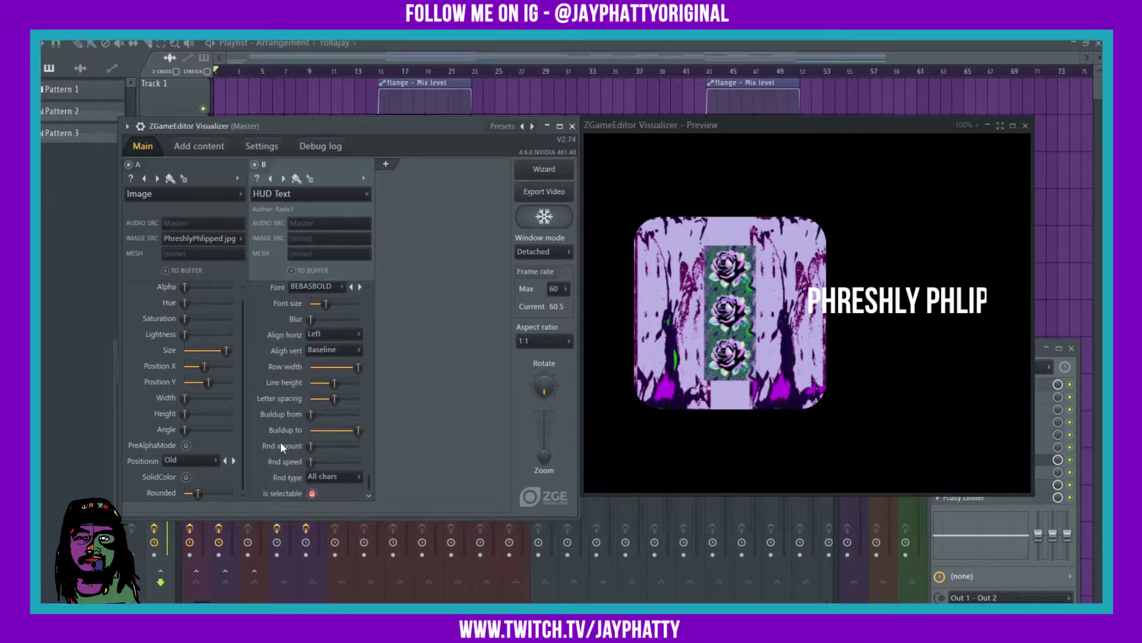
scroll(284, 479, up, 4)
scroll(275, 400, up, 2)
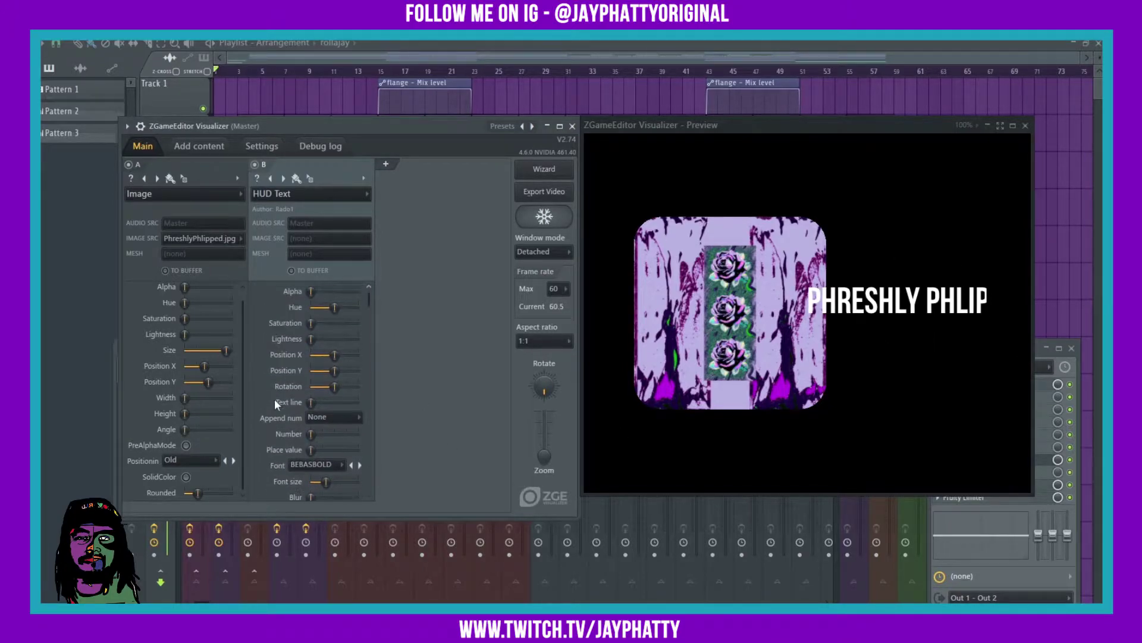
scroll(276, 403, down, 5)
drag(358, 426, 337, 421)
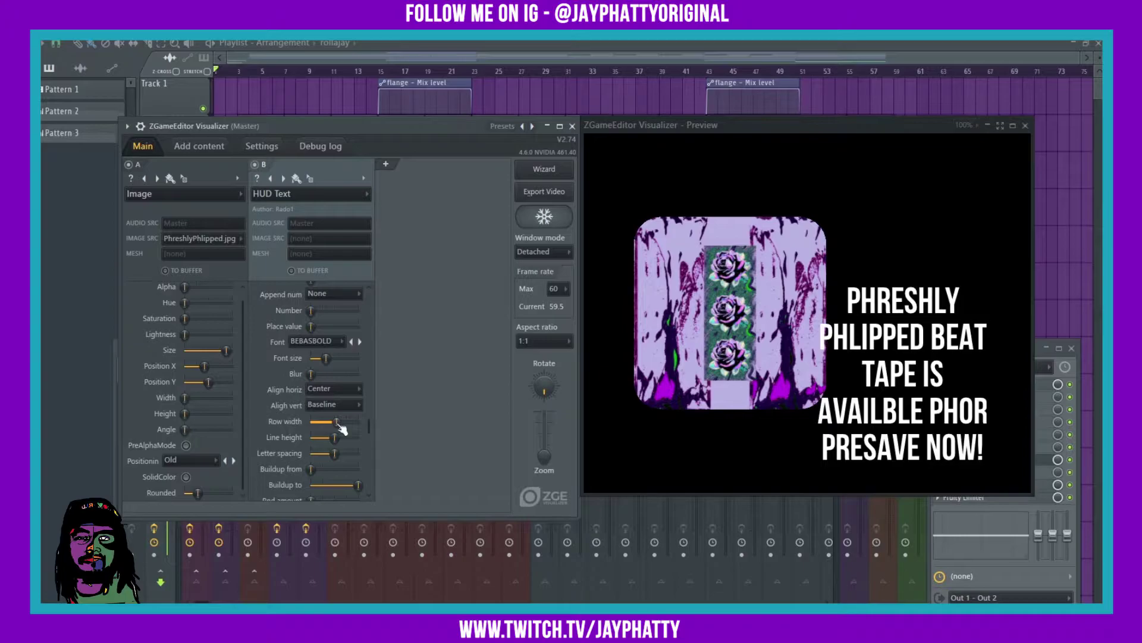
- Raise the HUD text so it sits beside the cover image and save the visualizer setup as a preset named phreshlyphlipped
scroll(293, 368, up, 3)
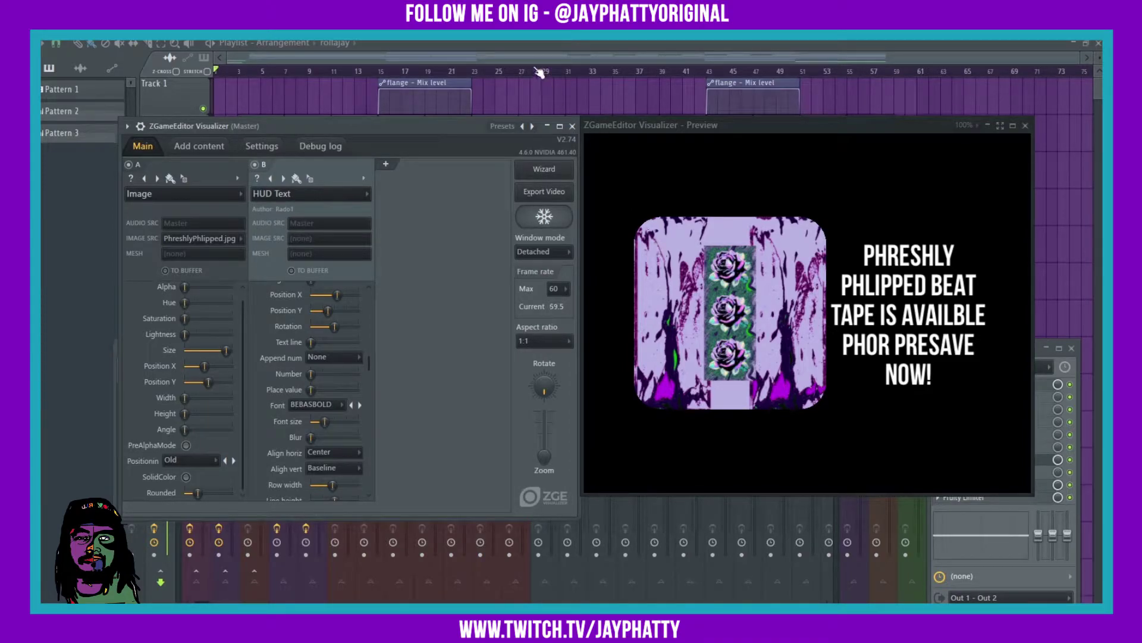
click(128, 126)
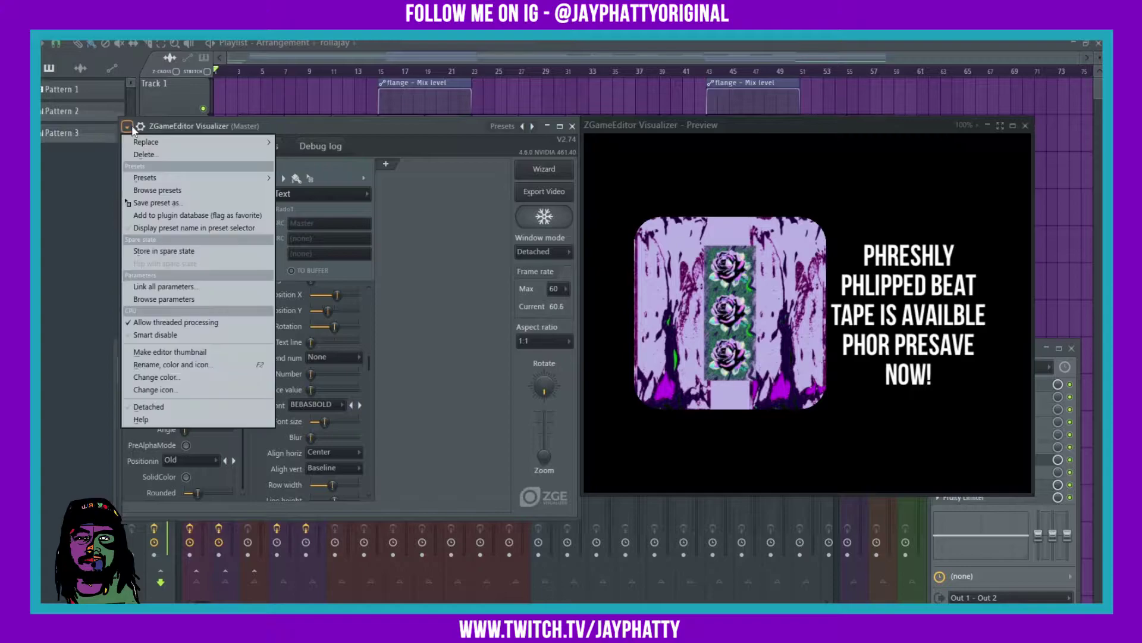
mouse_move(145, 177)
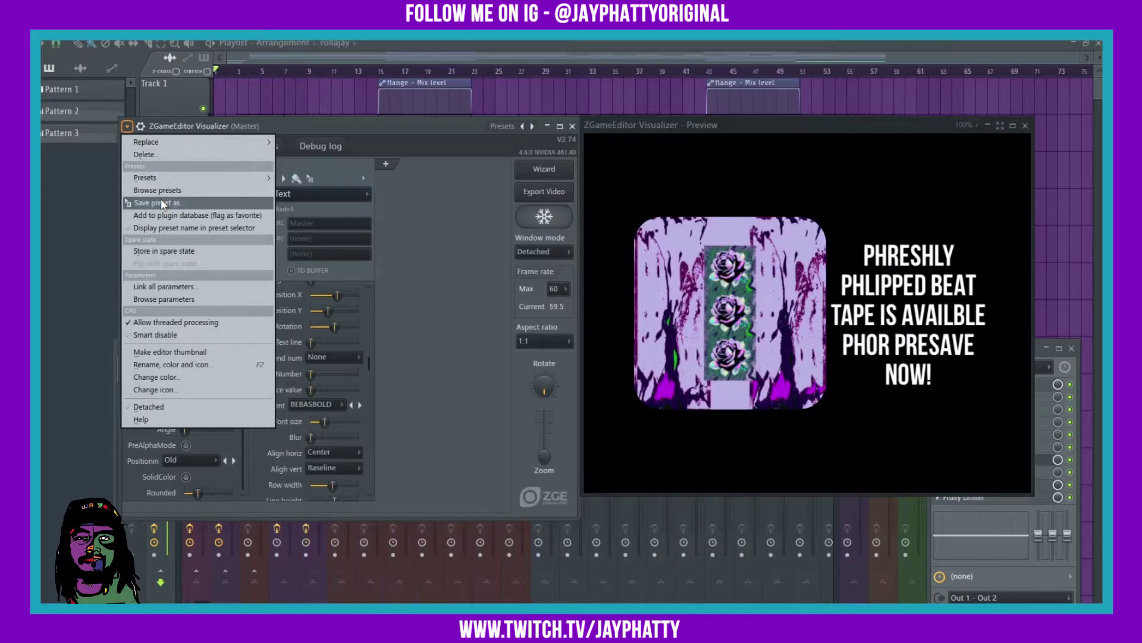
click(161, 203)
text(phreshlyphlipped)
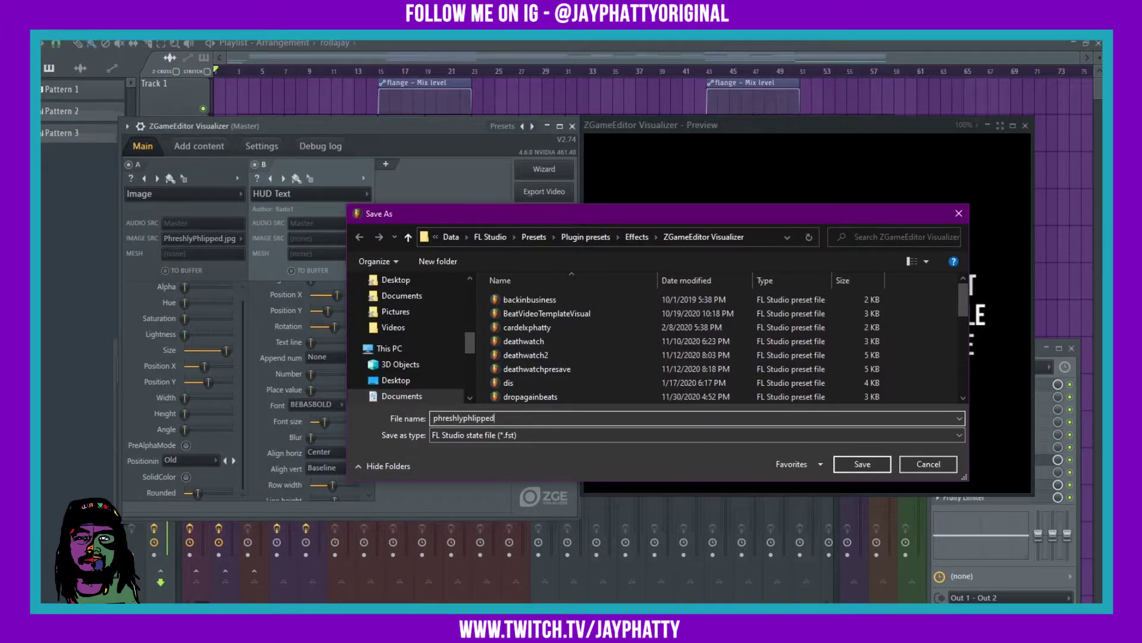
key(Return)
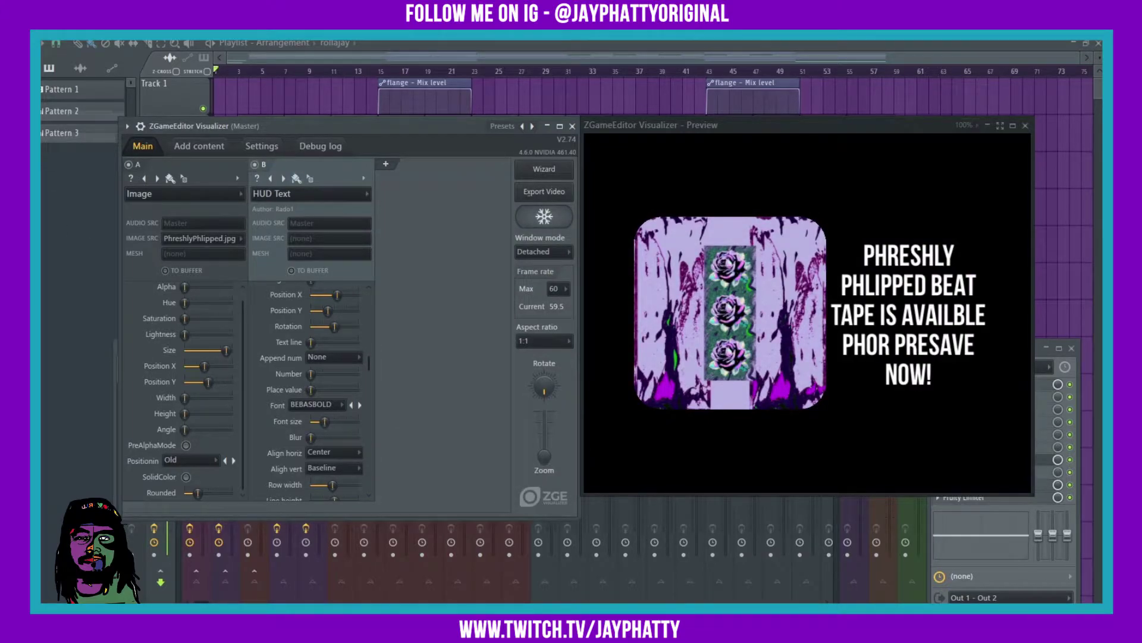
- Start a new project without saving changes to stormtrooperaim(83bpm).flp, and load ZGameEditor Visualizer in slot 7 of the Master mixer track
key(alt+F4)
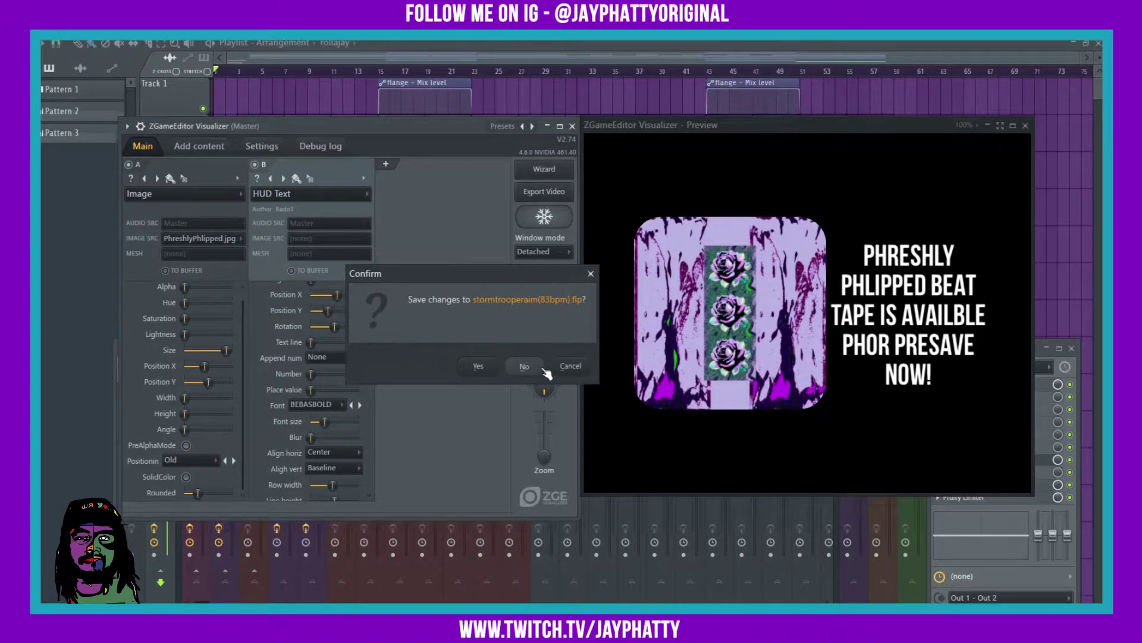
click(513, 366)
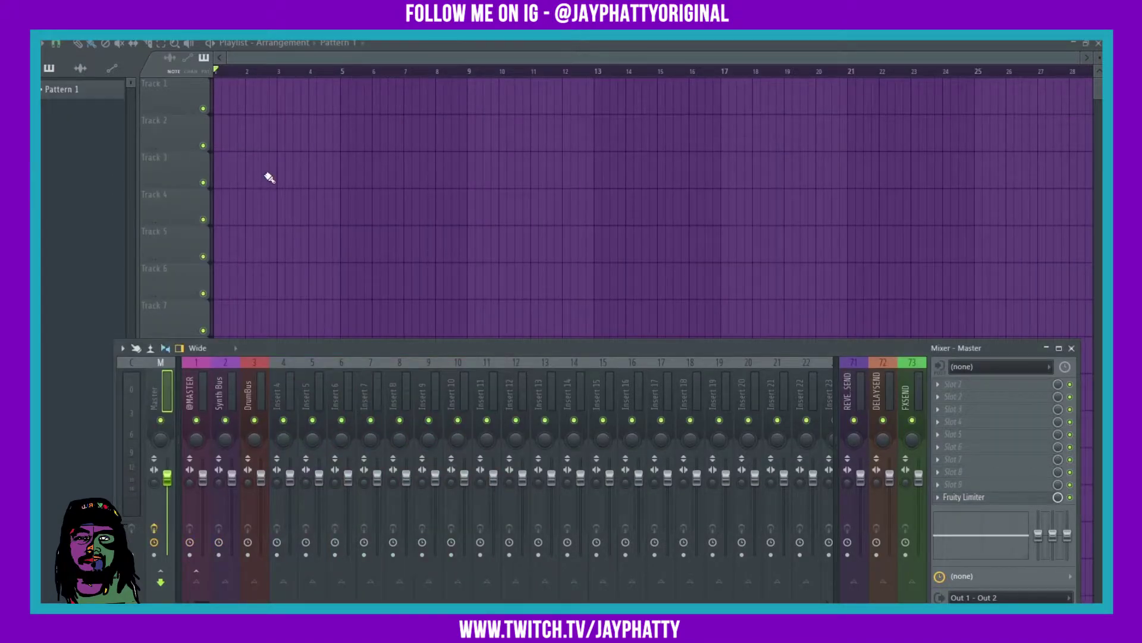
click(976, 458)
click(334, 347)
click(959, 460)
click(851, 510)
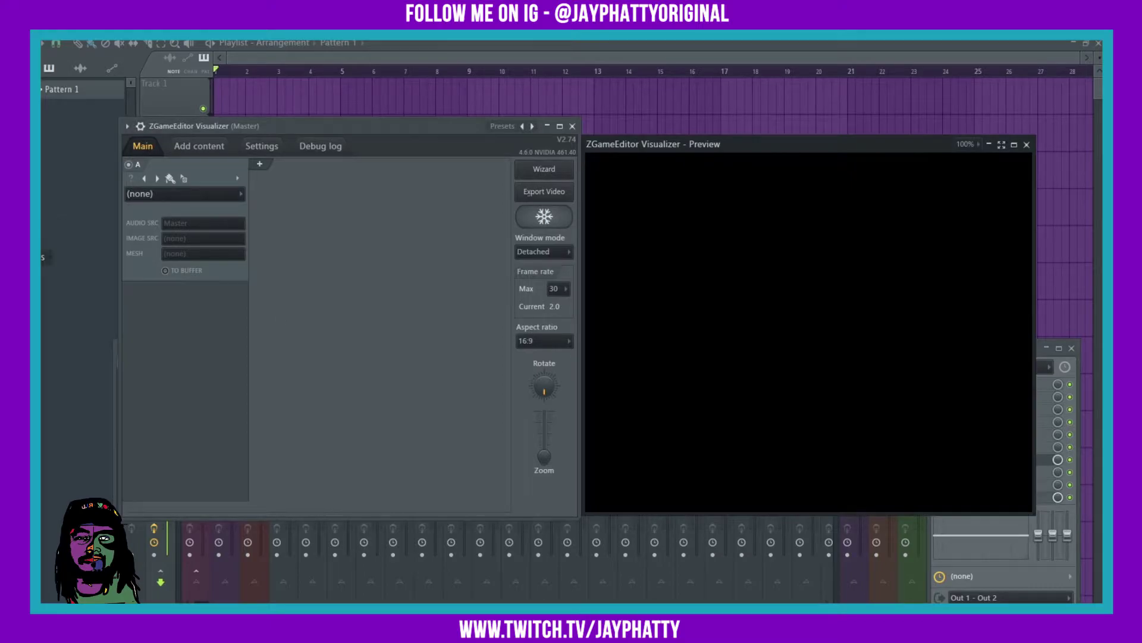
- Load the saved phreshlyphlipped preset into the visualizer
click(128, 126)
mouse_move(156, 175)
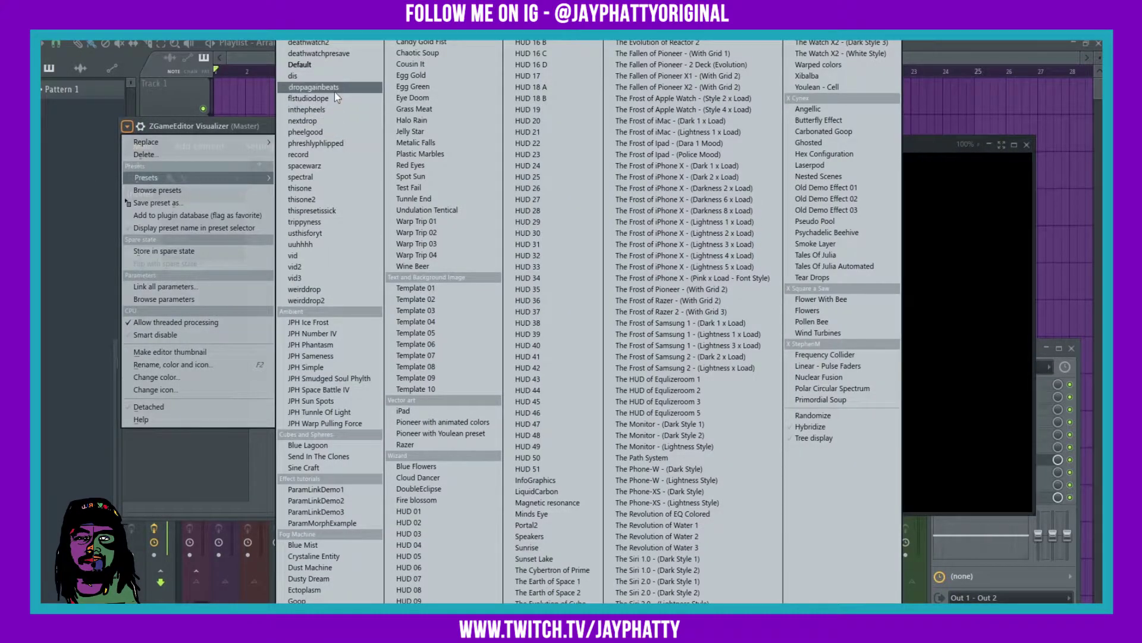
click(330, 143)
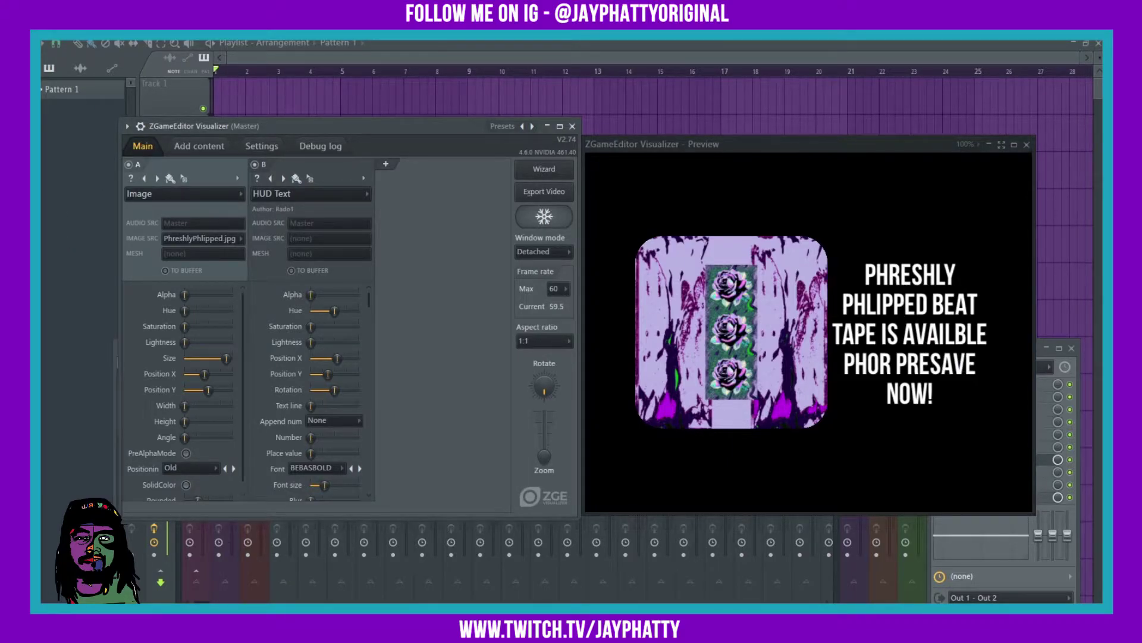
- Import the seven beat files from the Feb2021 folder onto playlist tracks 1 to 7 and move the preview window below the clips
mouse_move(211, 602)
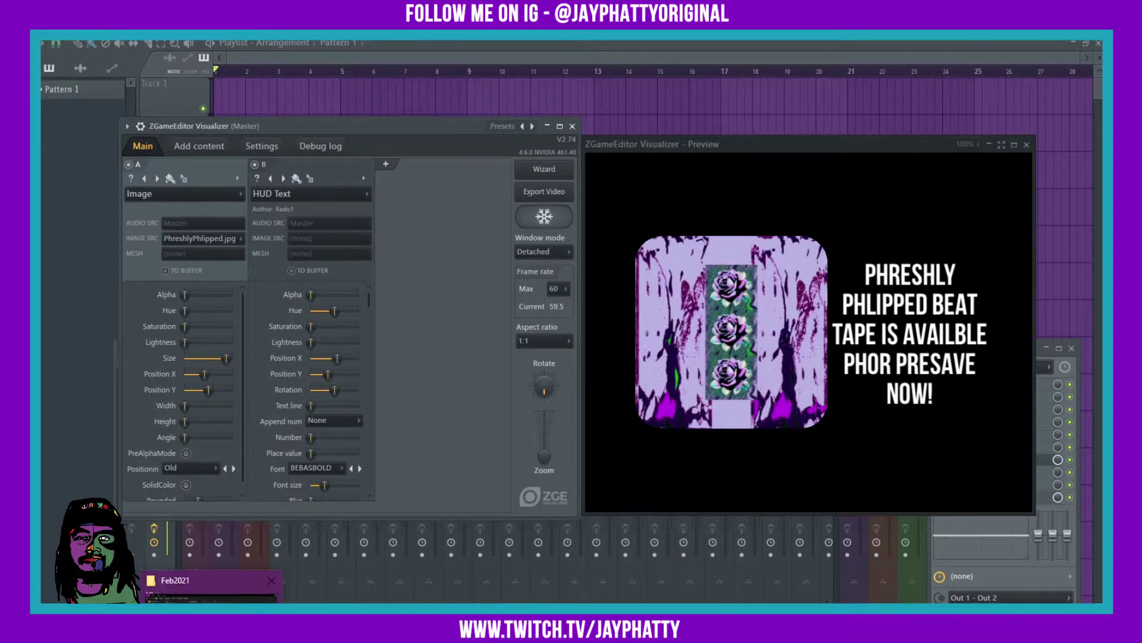
click(211, 598)
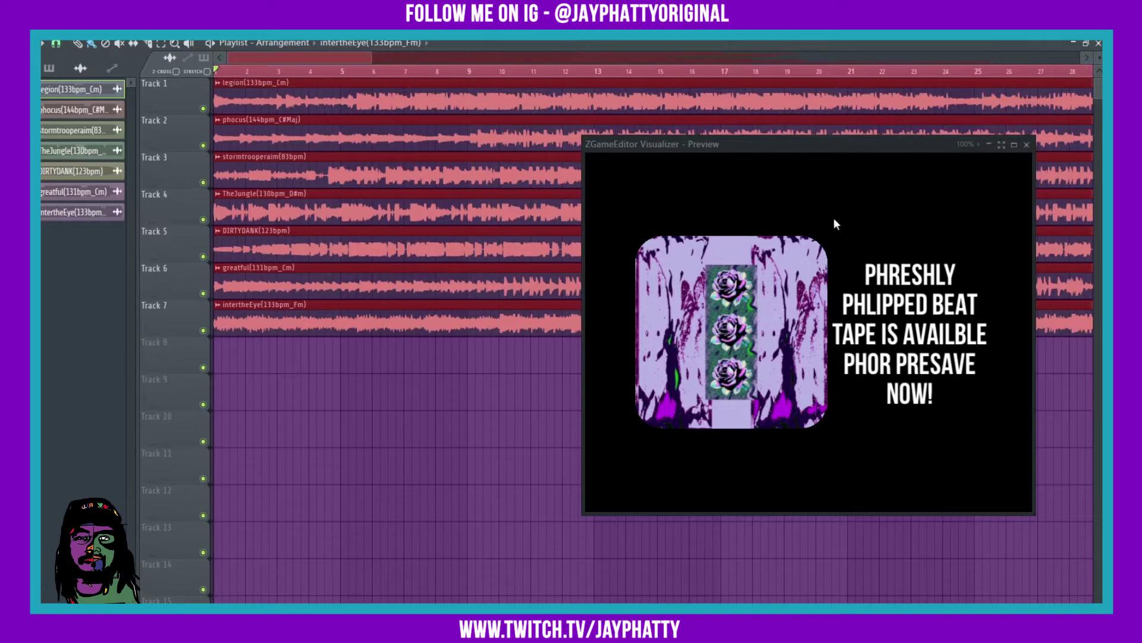
drag(686, 144, 475, 349)
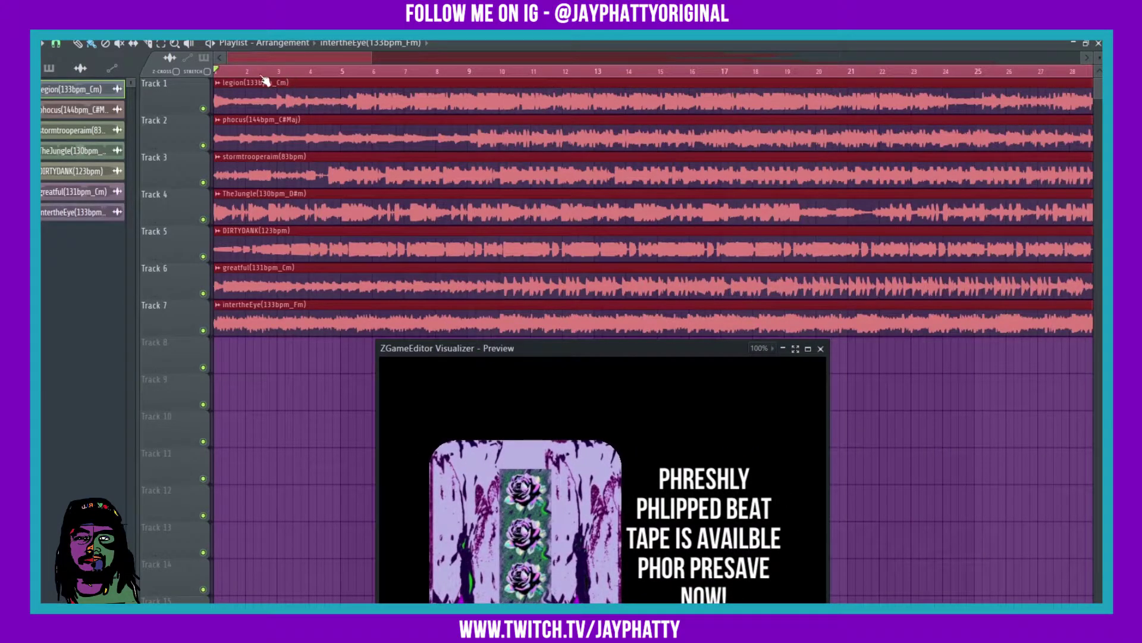
- Trim the seven beats into short snippets and stagger them one after another across tracks 1 to 7, from greatful through stormtrooperaim
click(301, 343)
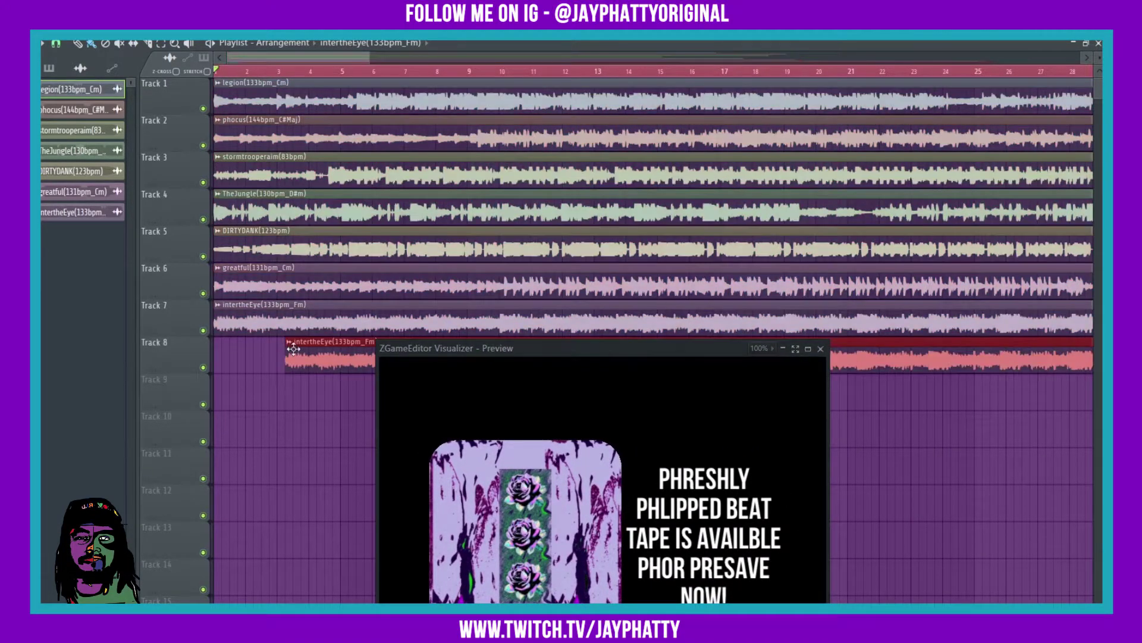
click(281, 74)
drag(287, 78, 400, 82)
scroll(593, 86, down, 4)
scroll(371, 227, up, 1)
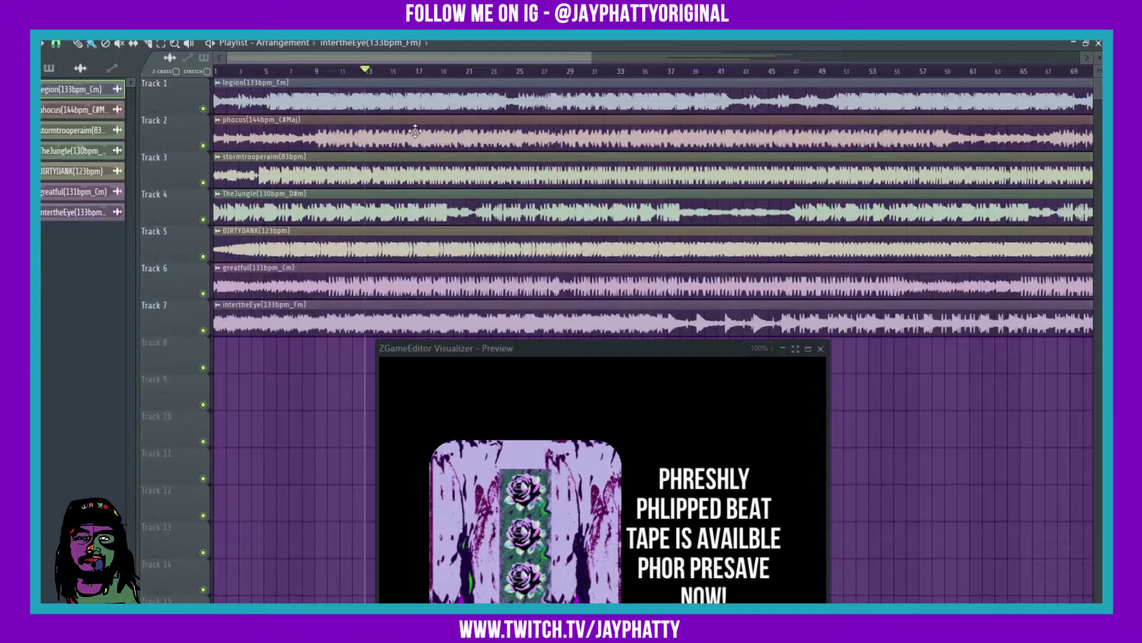
drag(371, 72, 466, 73)
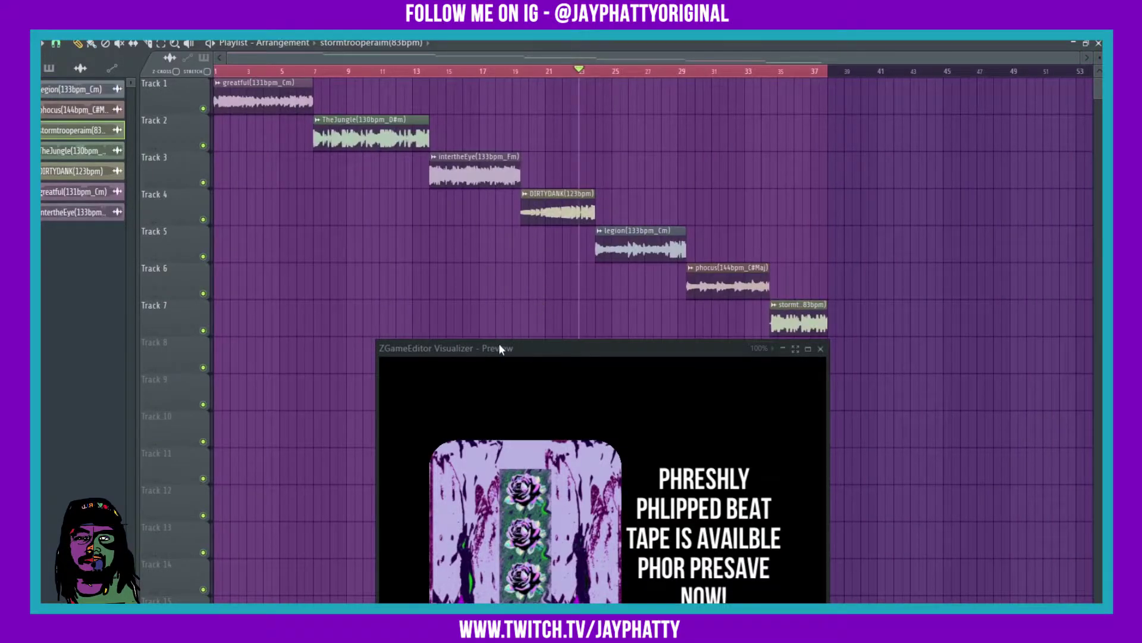
drag(500, 350, 644, 387)
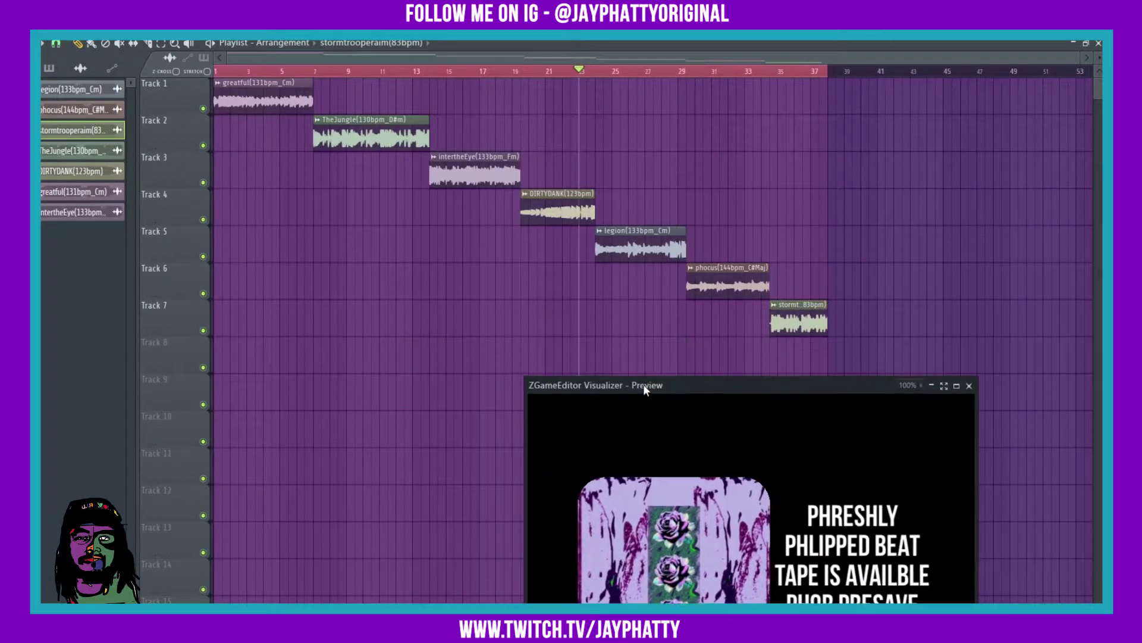
drag(275, 74, 132, 117)
drag(839, 333, 348, 137)
key(ctrl+d)
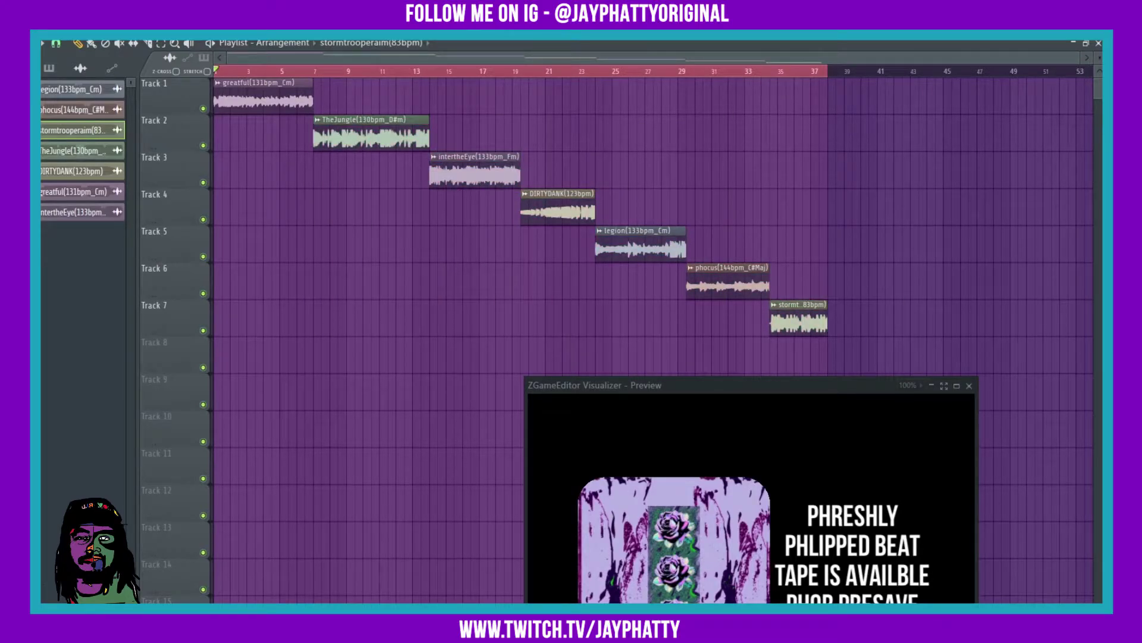
- Reopen the ZGameEditor Visualizer from the Master mixer track and place its preview window beside the editor
key(F9)
click(1019, 464)
click(1021, 463)
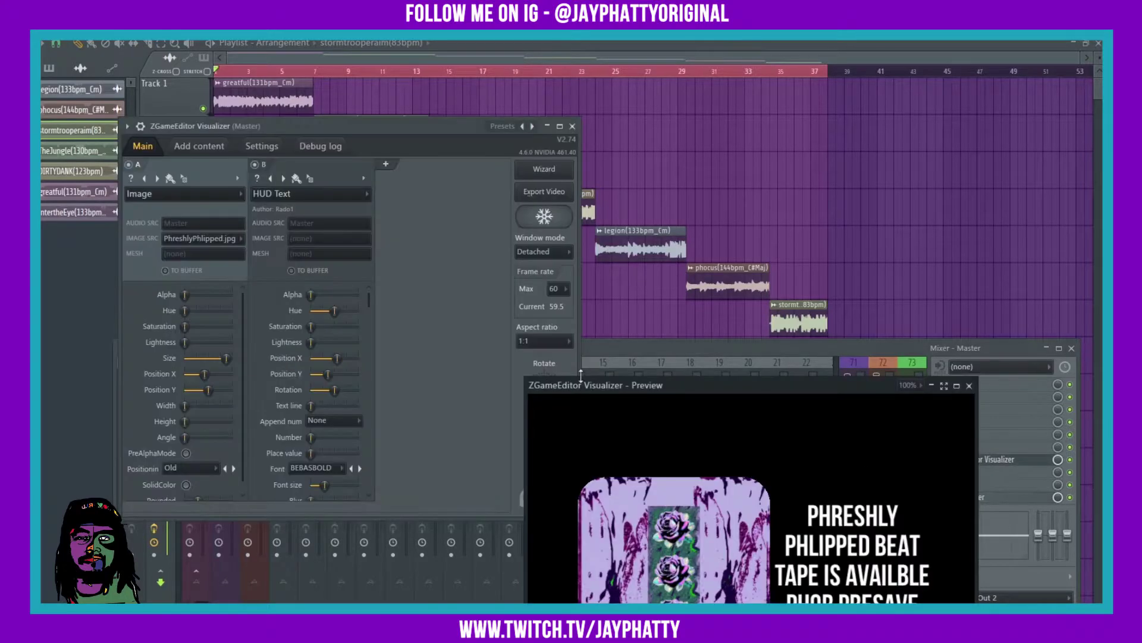
drag(633, 386, 683, 163)
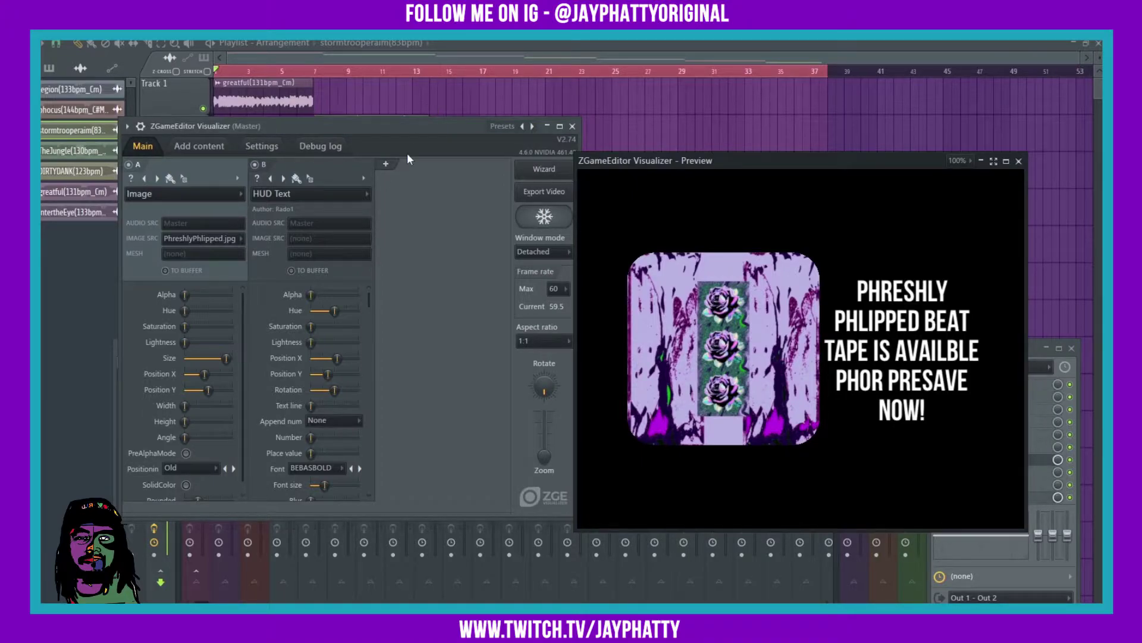
- Add a layer C with the Youlean Audio Shake postprocess effect
click(386, 163)
click(395, 193)
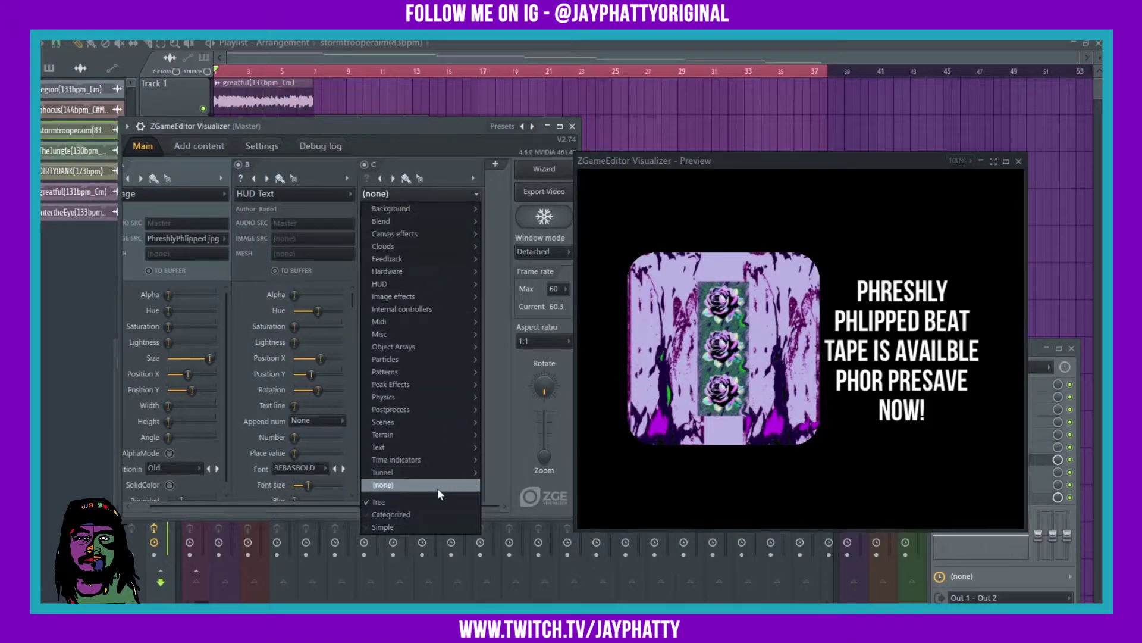
mouse_move(437, 387)
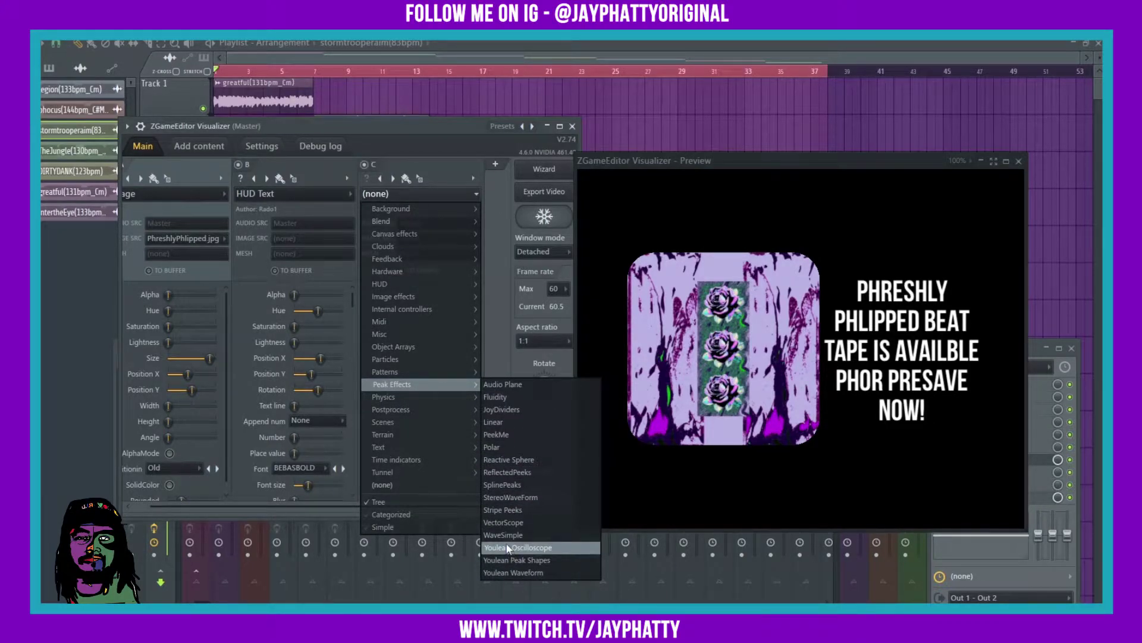
mouse_move(414, 410)
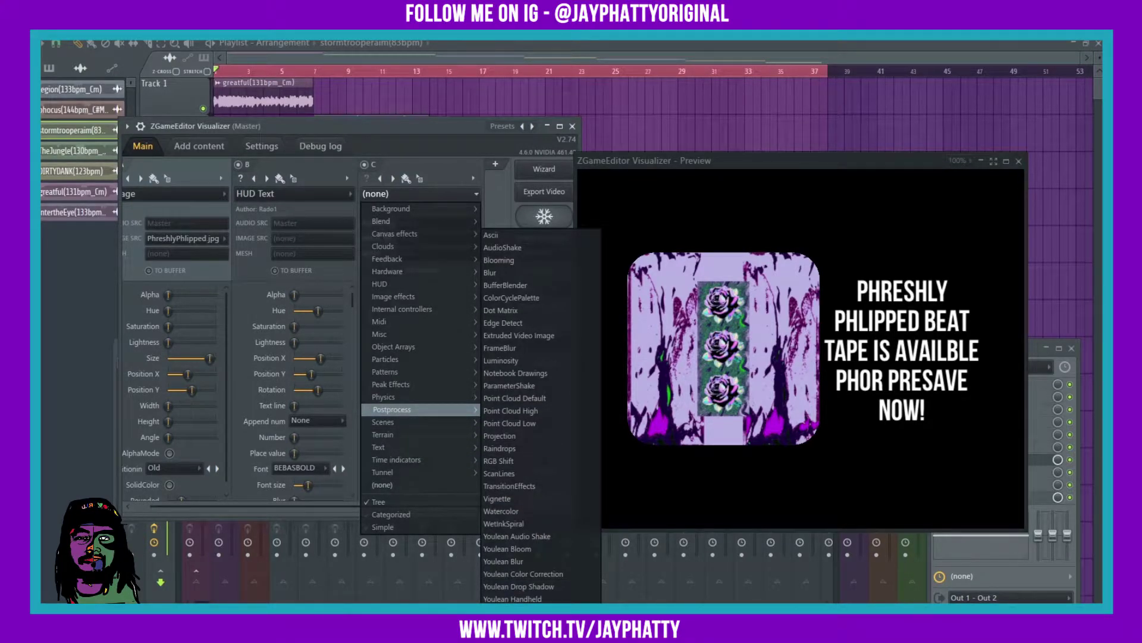
click(509, 536)
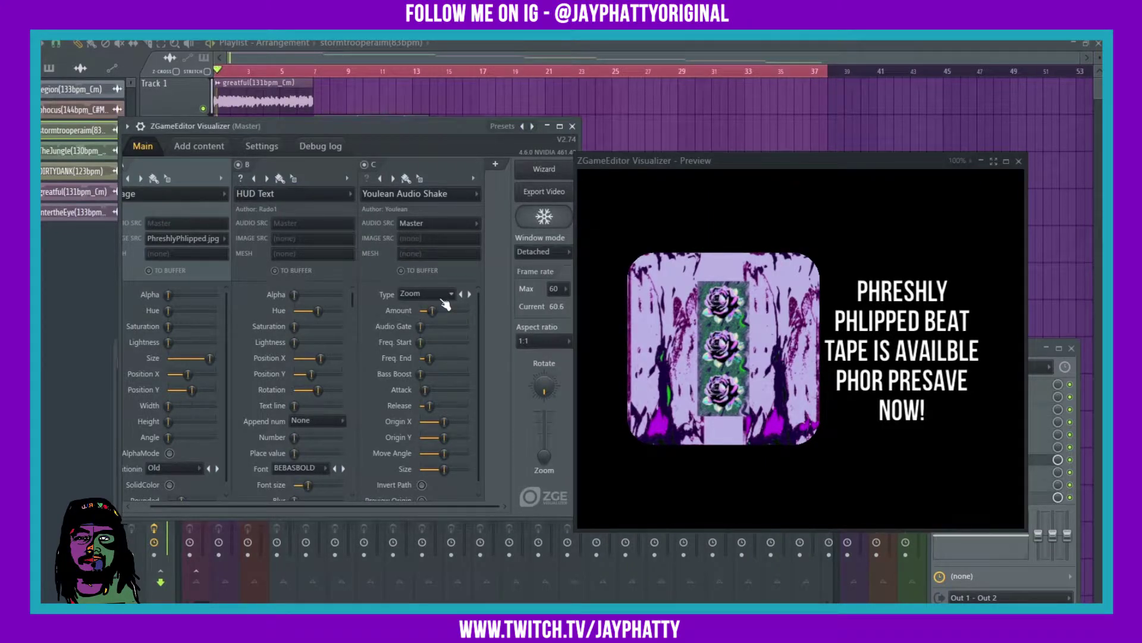
- Try different zoom strengths on the Audio Shake layer during playback, settle its Amount at about a tenth, and stop playback
drag(440, 316, 464, 315)
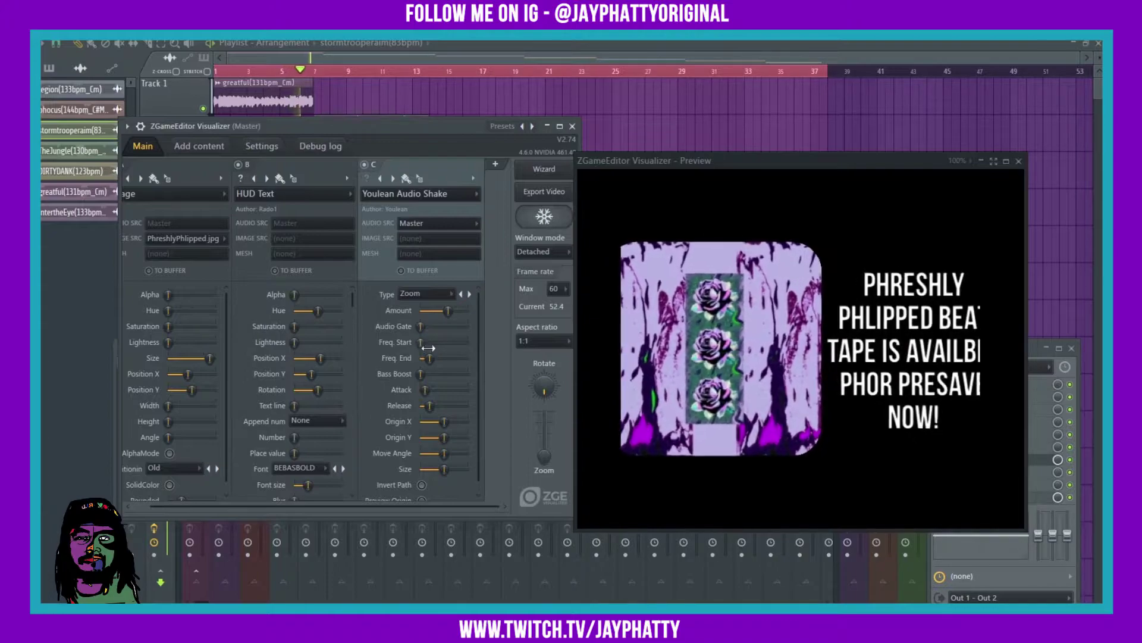
drag(442, 311, 428, 310)
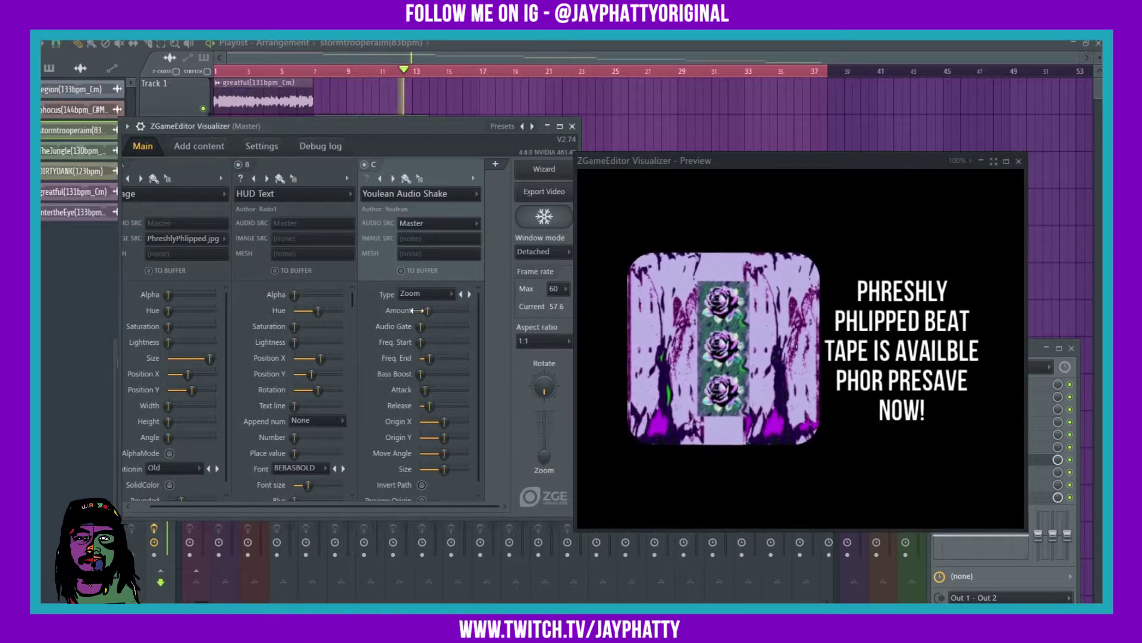
drag(428, 311, 426, 311)
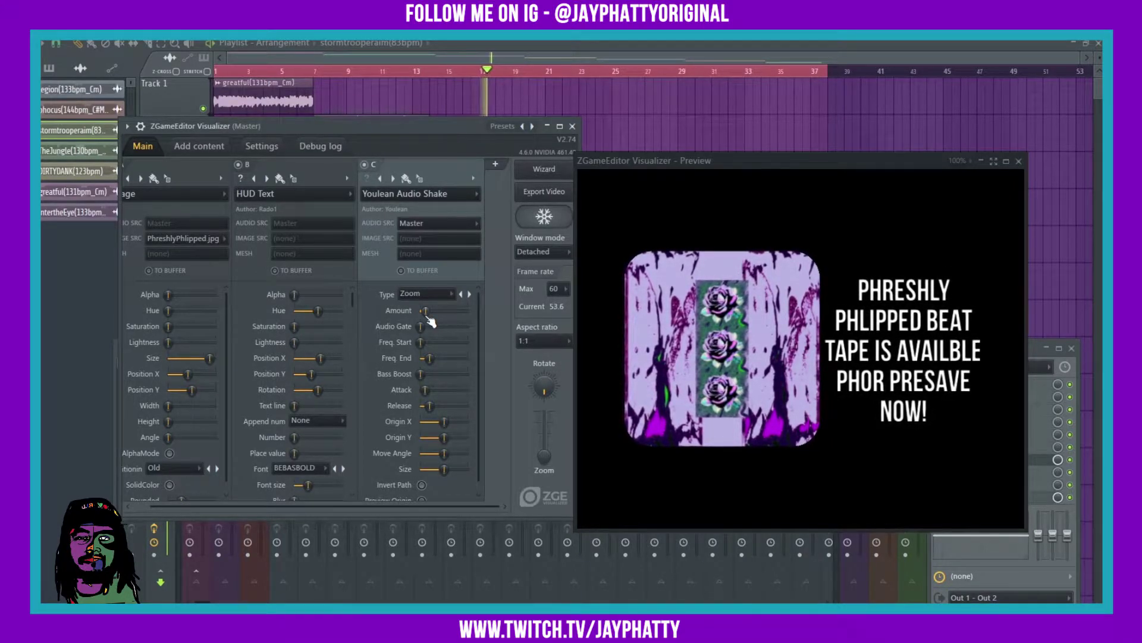
key(space)
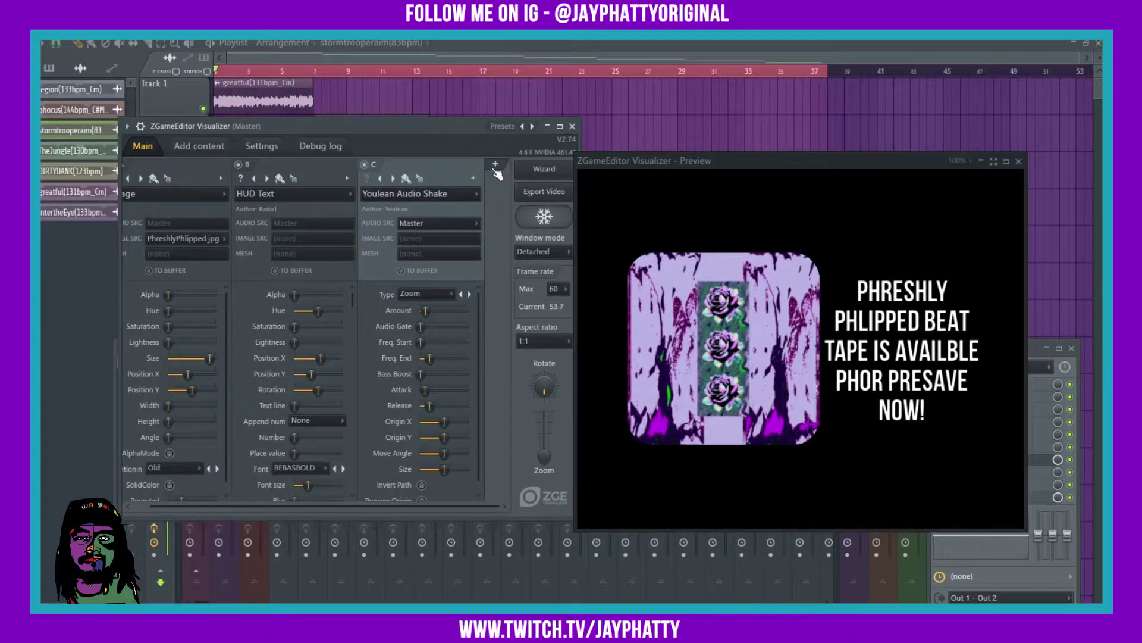
- Add a layer D with the Youlean Handheld postprocess effect and start playback to preview it
click(495, 165)
click(408, 193)
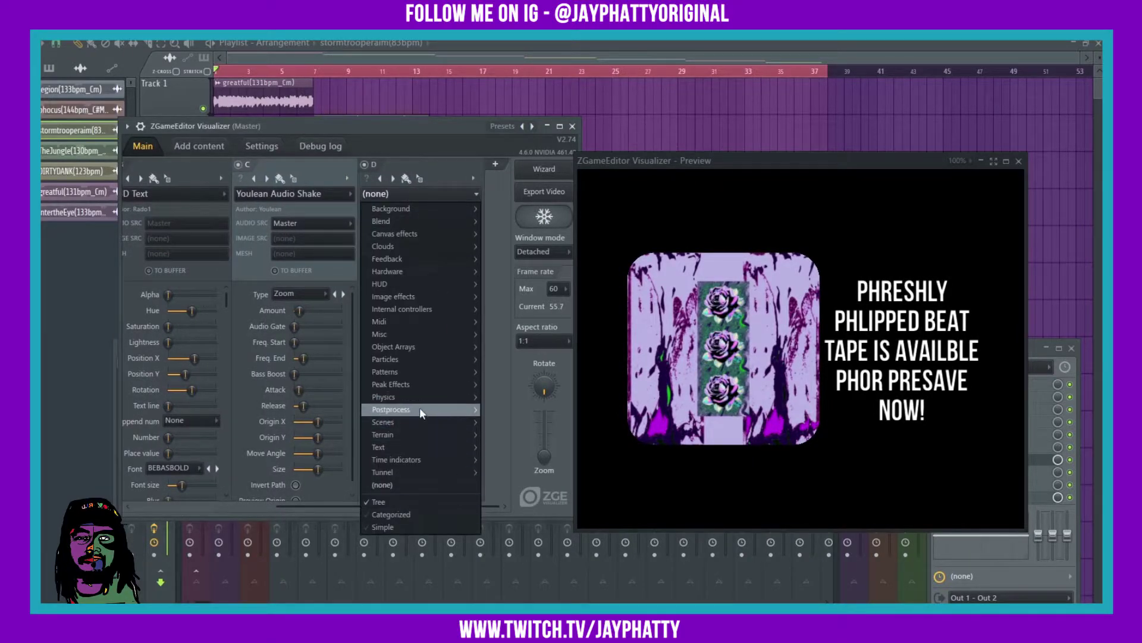
mouse_move(419, 409)
click(489, 553)
key(space)
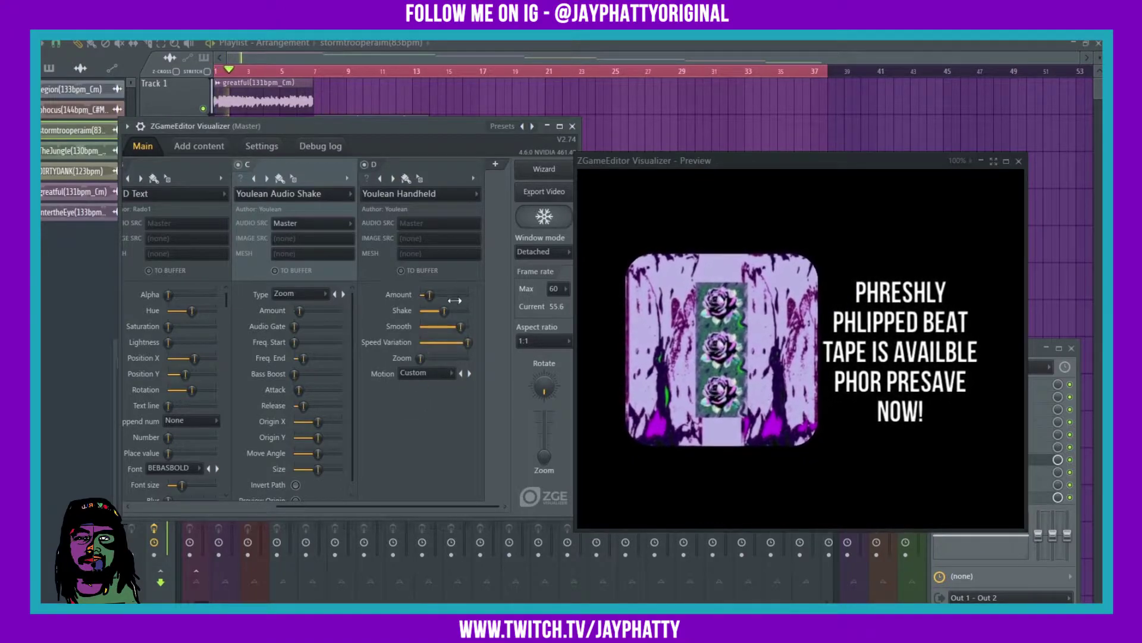
- Tune the Handheld layer with a low Amount, Shake at about a quarter, and high Smooth and Speed Variation, and stop playback
drag(429, 295, 426, 295)
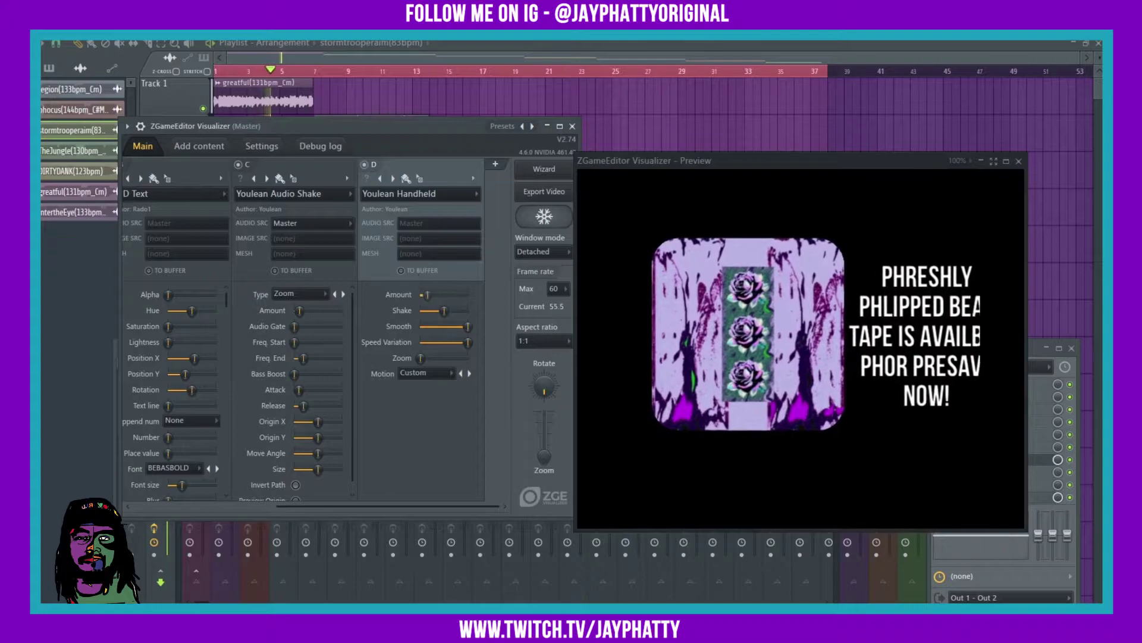
drag(424, 294, 428, 295)
drag(467, 326, 467, 326)
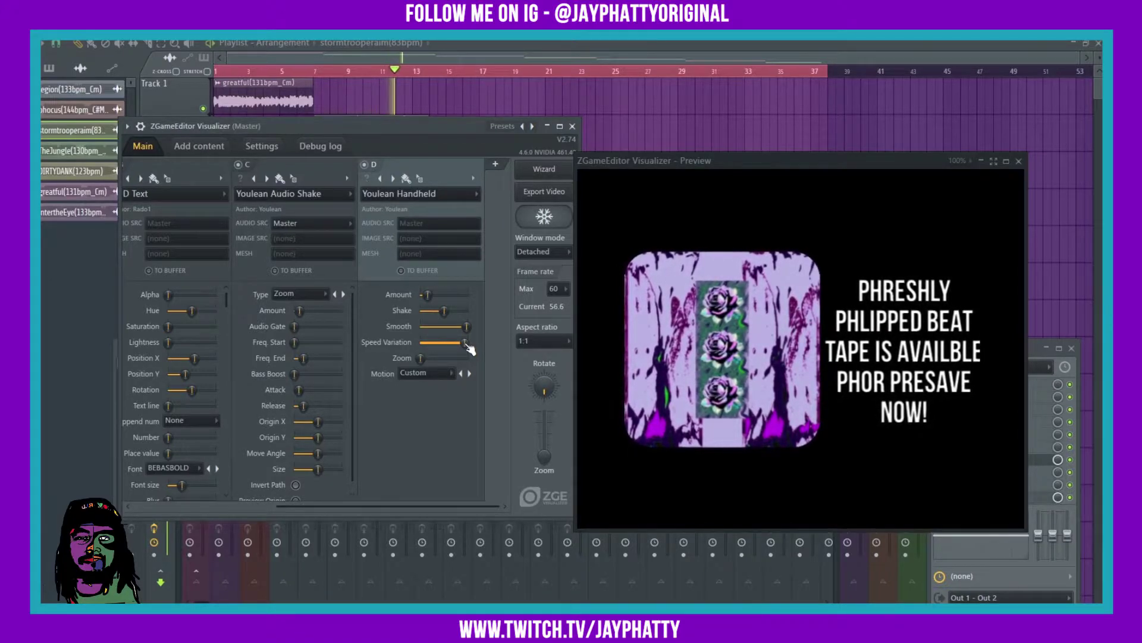
mouse_move(427, 295)
mouse_down()
mouse_move(457, 295)
mouse_move(427, 294)
mouse_move(463, 326)
mouse_move(425, 311)
mouse_move(463, 310)
mouse_move(421, 310)
mouse_move(434, 311)
mouse_up()
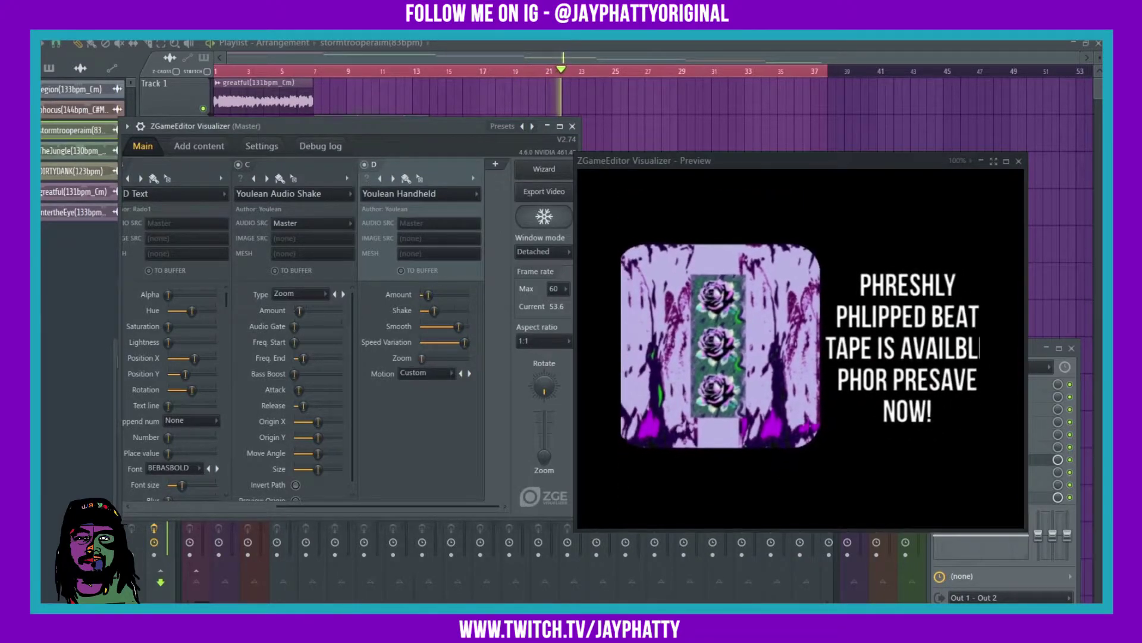
mouse_move(466, 342)
mouse_down()
mouse_move(436, 342)
mouse_move(464, 343)
mouse_up()
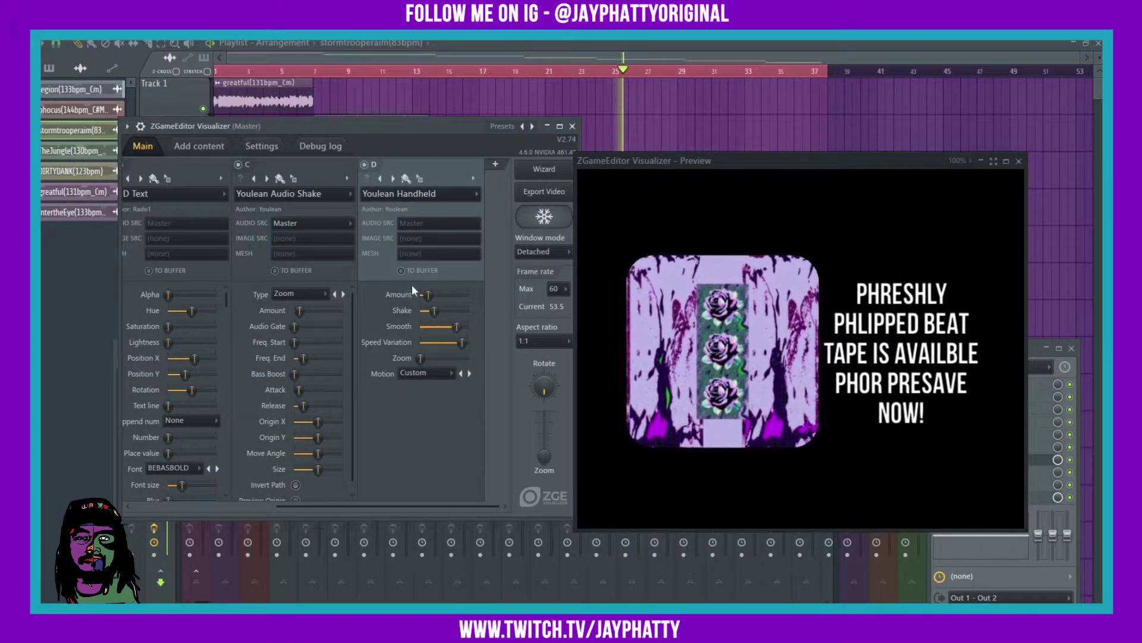
drag(465, 330, 470, 330)
key(space)
- Slip the audio inside the greatful(131bpm_Cm) clip on track 1 so the snippet plays a later section of the beat
click(467, 43)
scroll(271, 81, up, 5)
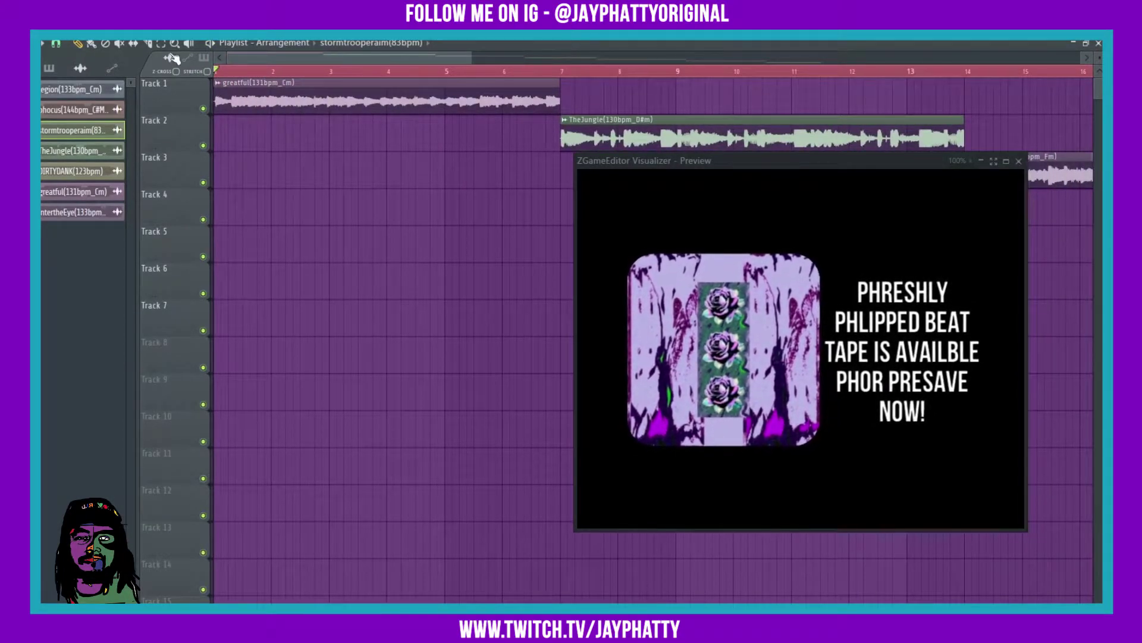
drag(340, 106, 169, 105)
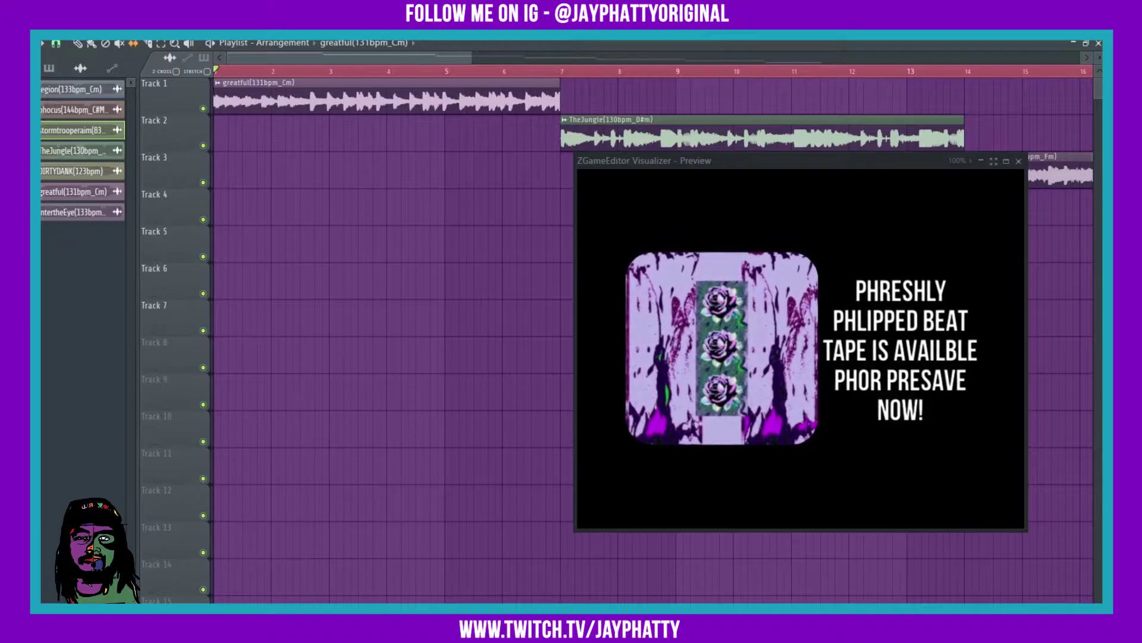
- Play back the greatful snippet through its transition into TheJungle
key(space)
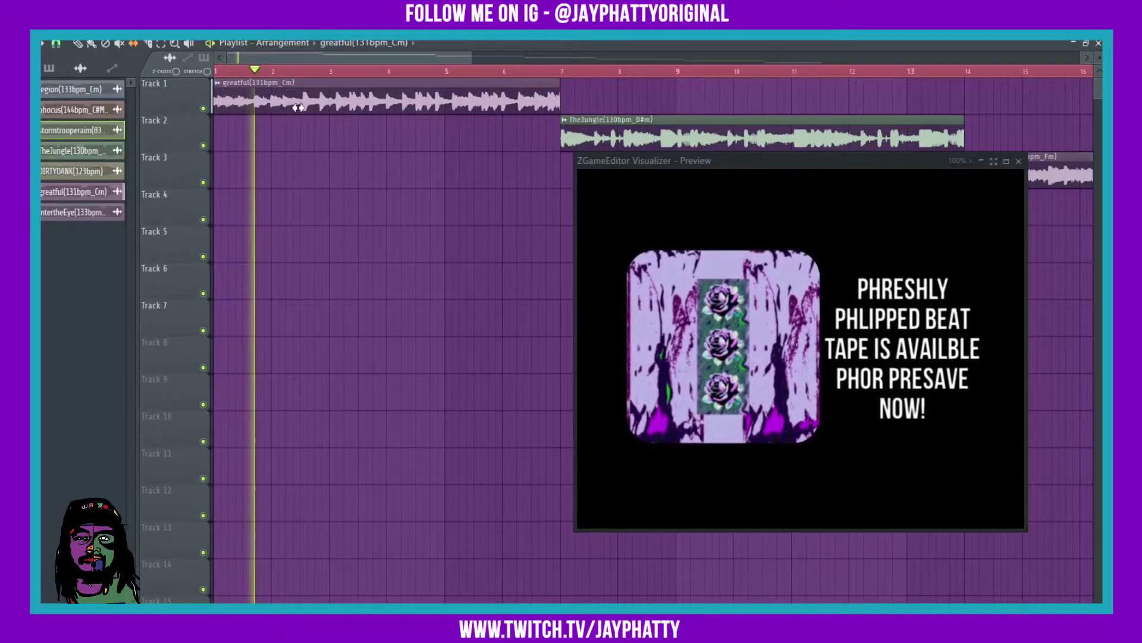
key(space)
key(space)
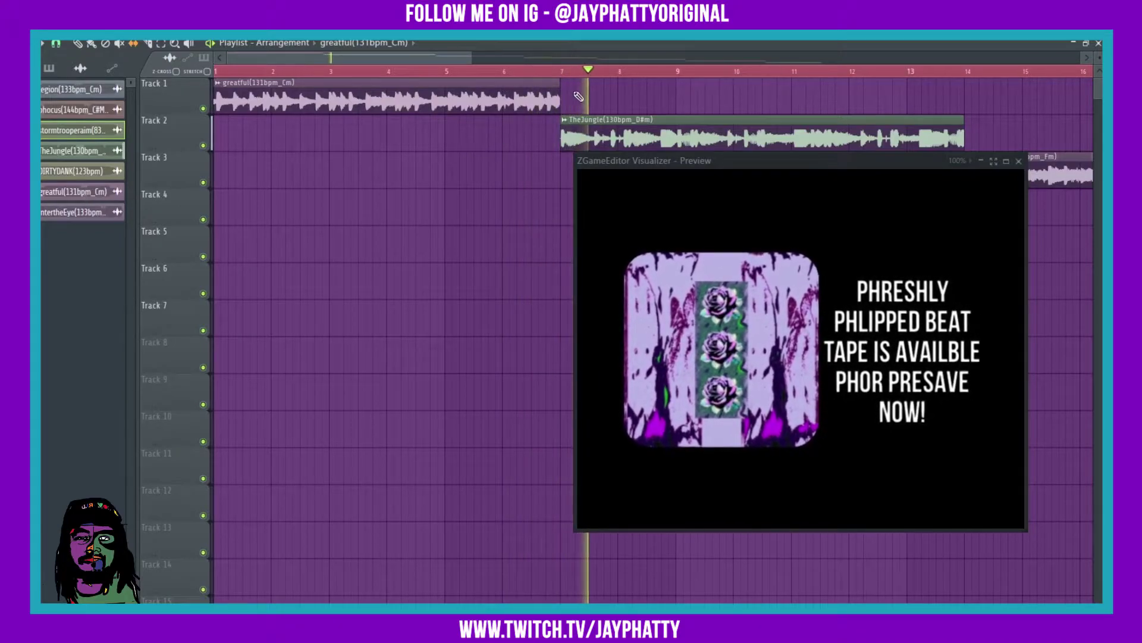
- Move the visualizer preview below the clips and slip the audio inside the phocus clip on track 6 while playing that section
scroll(766, 77, down, 2)
scroll(767, 77, down, 3)
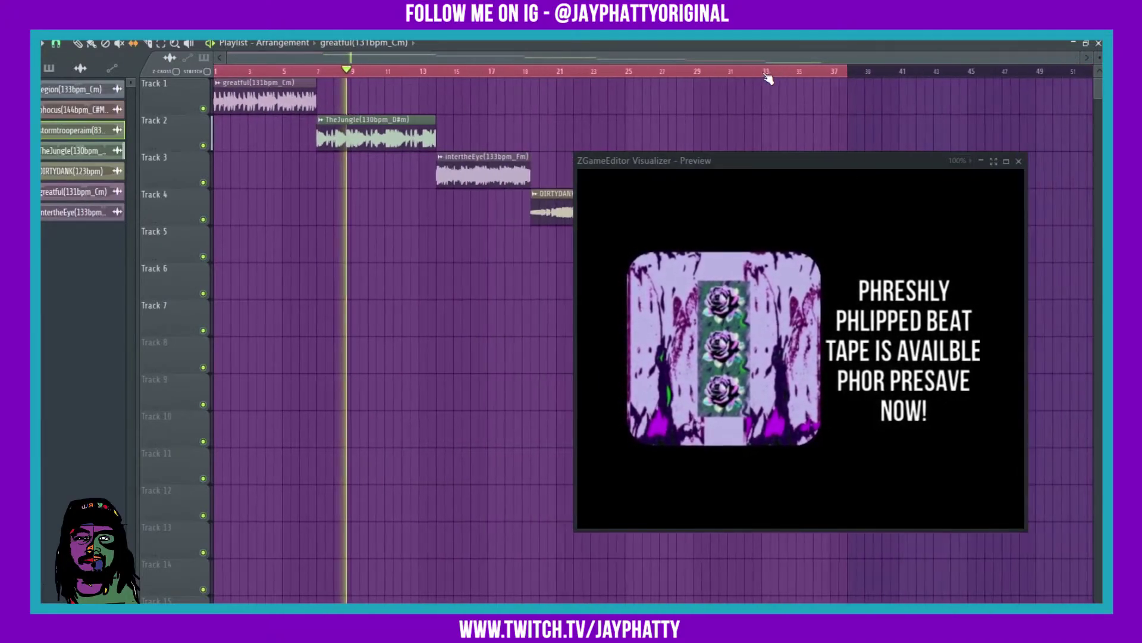
drag(727, 167, 462, 360)
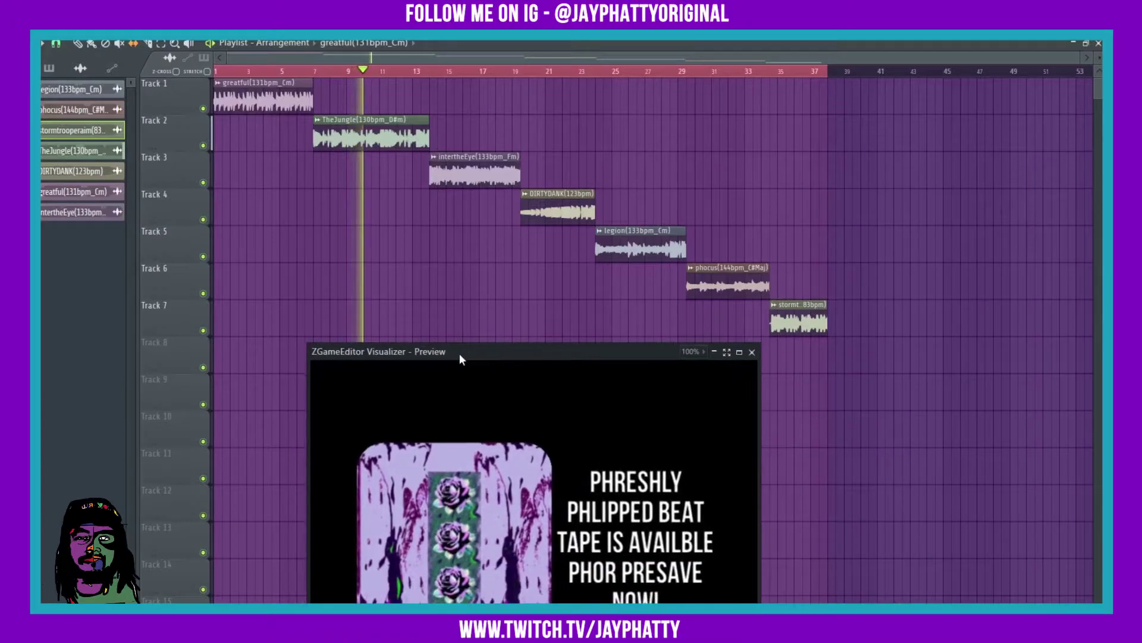
click(685, 70)
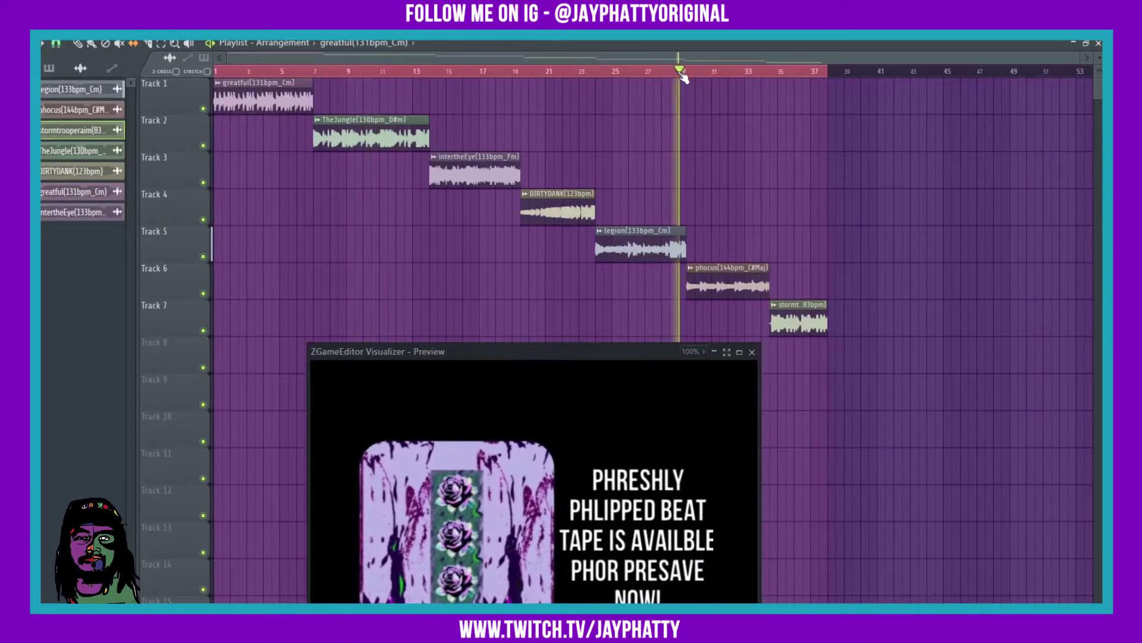
click(727, 287)
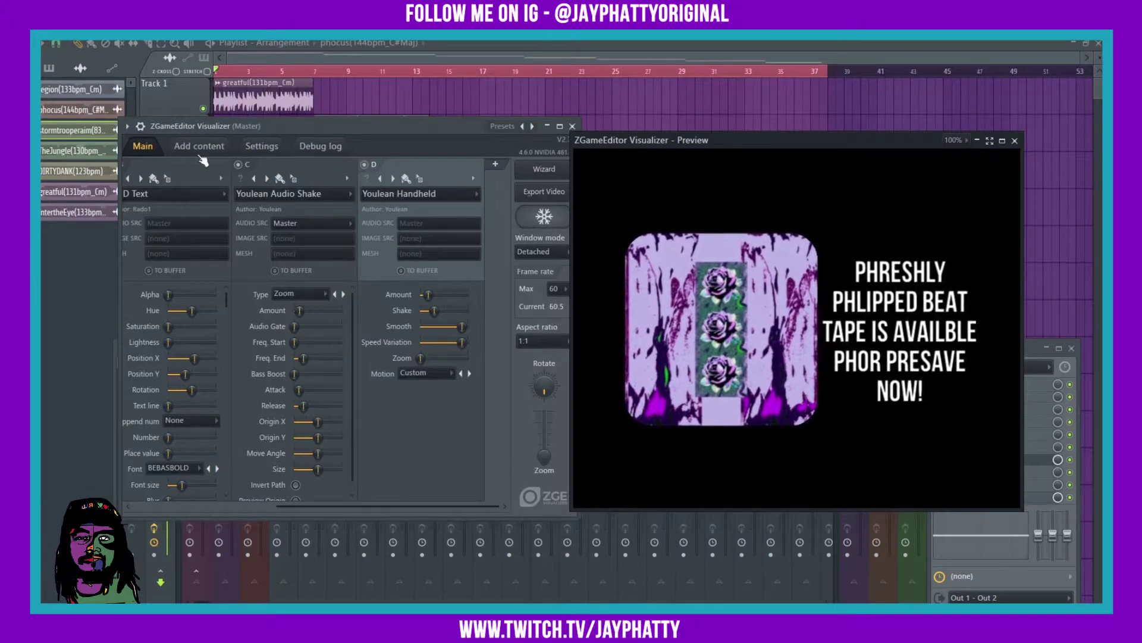
- Add text lines PHEATURING....., GREATFUL, THE JUNGLE, INTER THE EYE, DIRTY DANK, LEGION, PHOCUS, STORM TROOPER AIM and LINK IN MY BIO TO PRESAVE! below the first
click(200, 150)
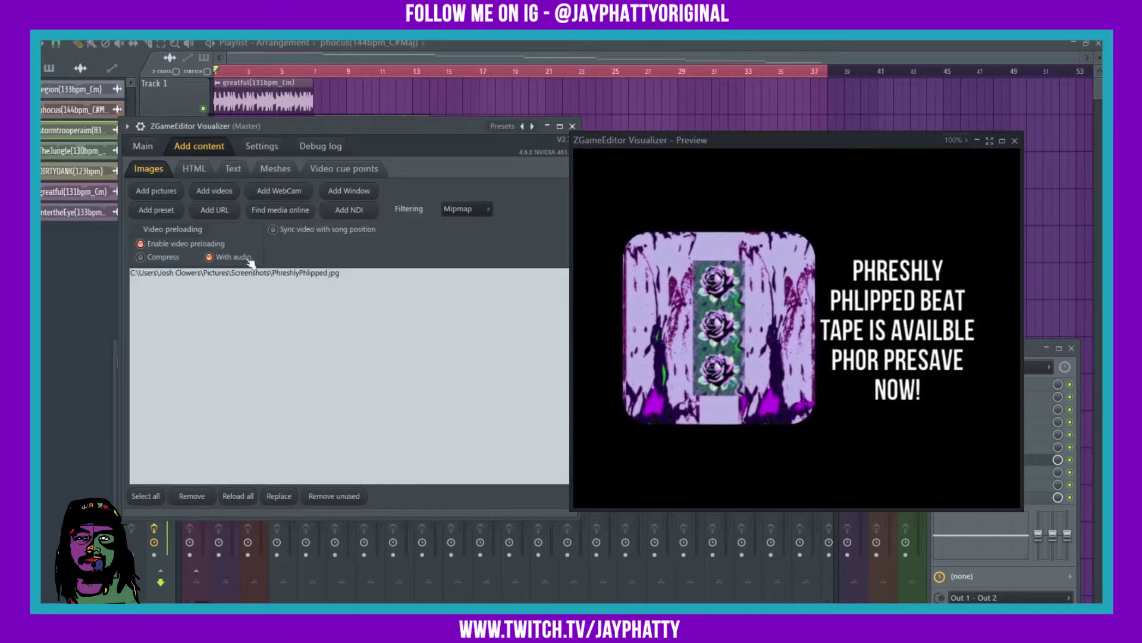
click(232, 169)
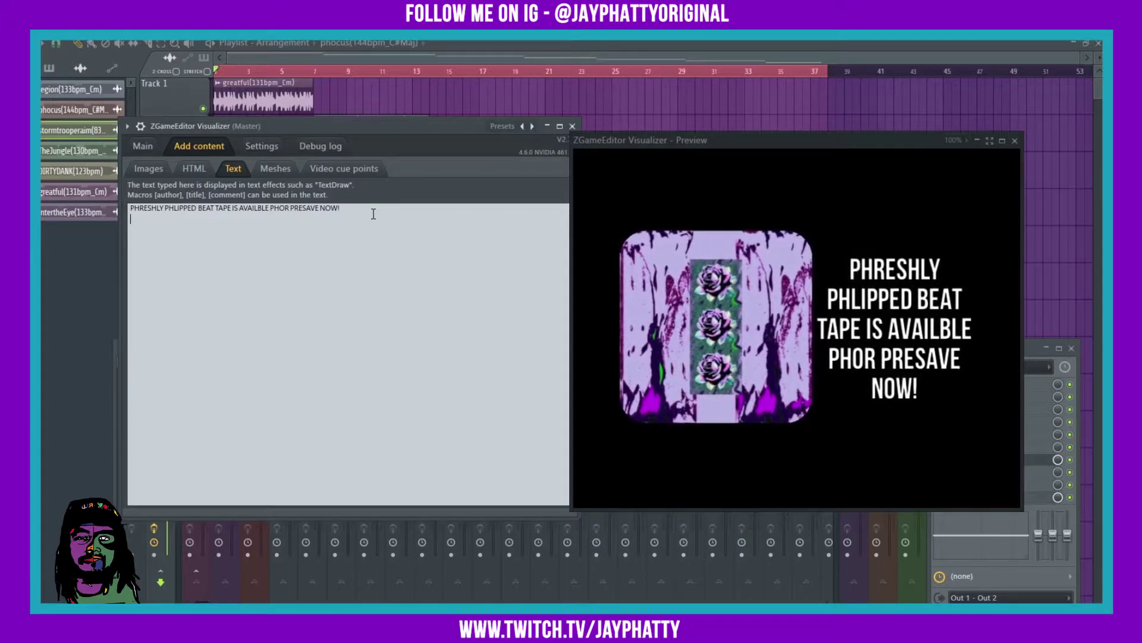
text(PHEA)
key(BackSpace)
text(EATU)
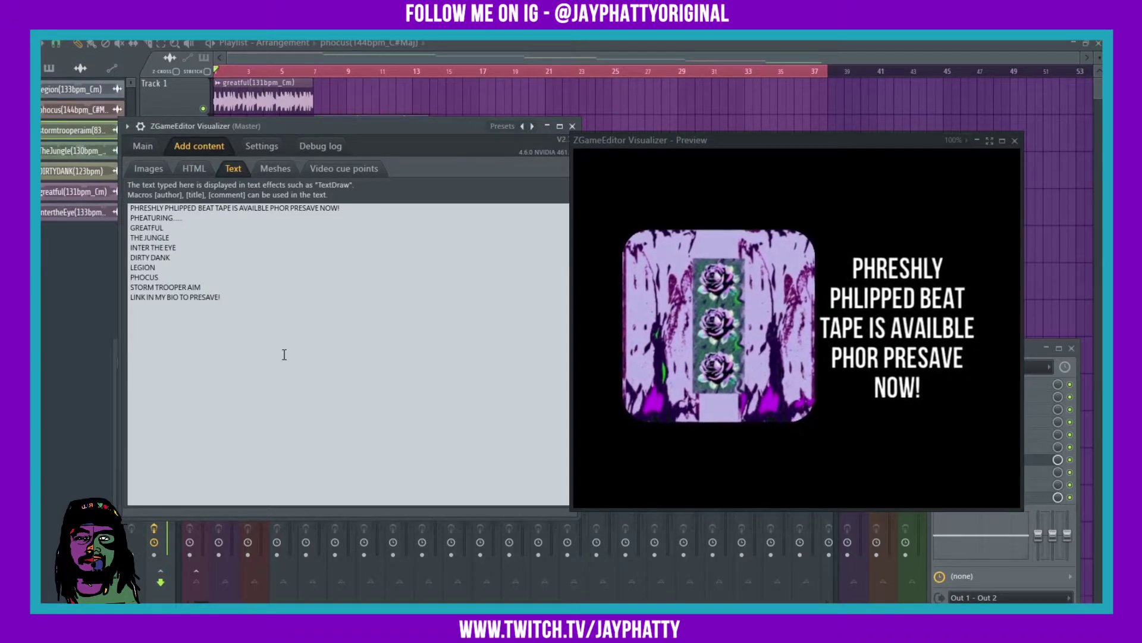
click(149, 150)
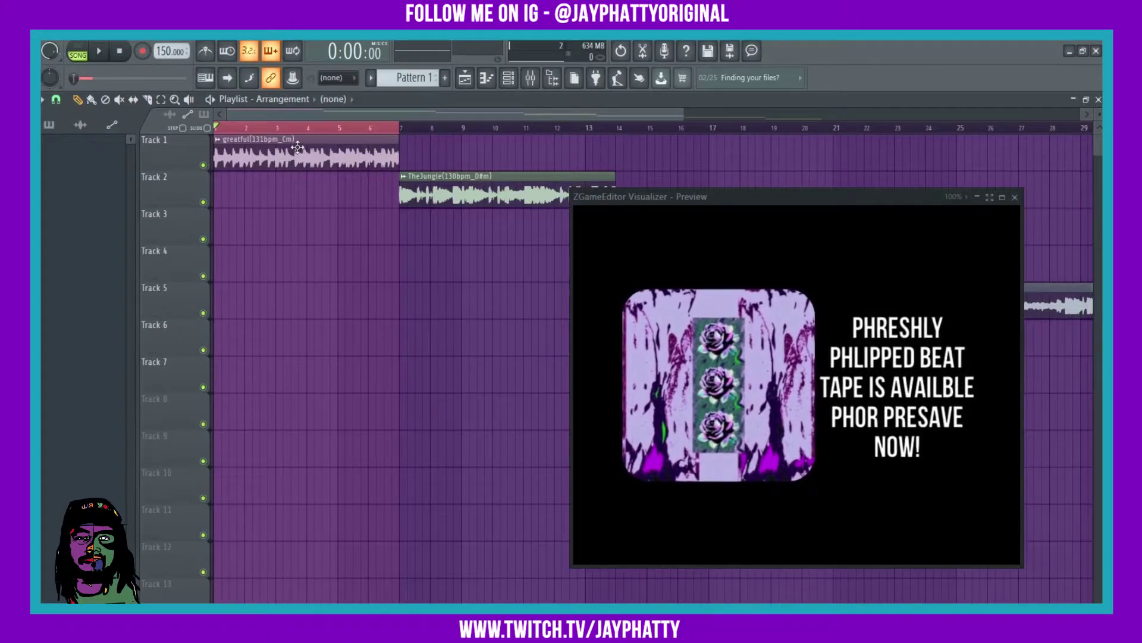
- Set the project tempo to 131 BPM and create a tempo automation clip spanning the greatful clip
mouse_move(161, 52)
mouse_down()
mouse_move(162, 82)
mouse_move(162, 60)
mouse_up()
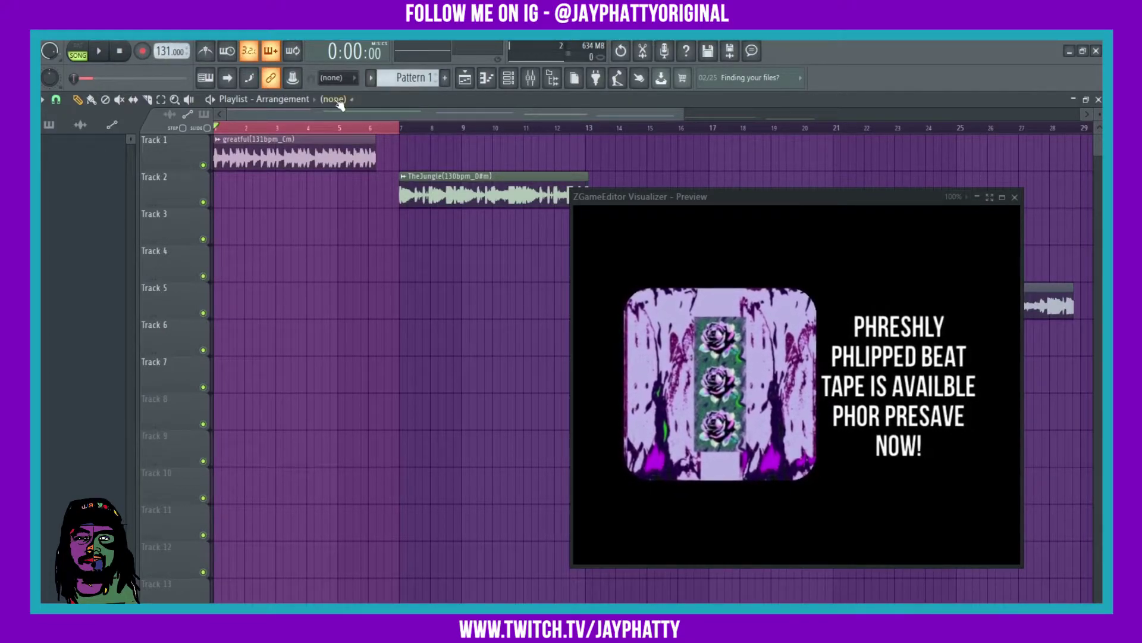
drag(405, 129, 376, 127)
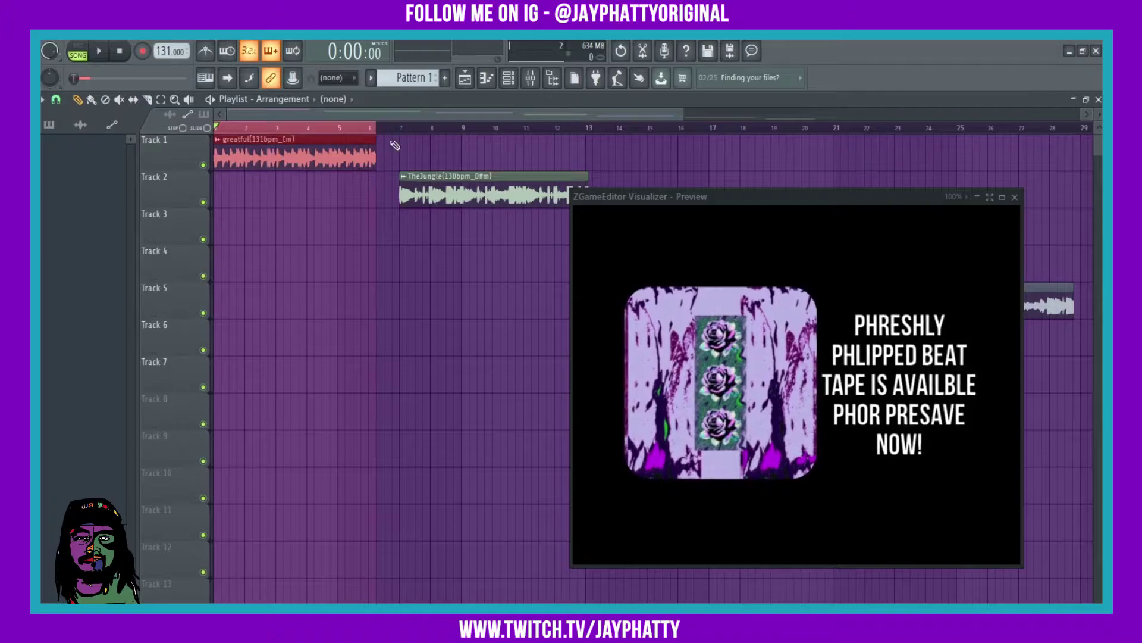
right_click(162, 50)
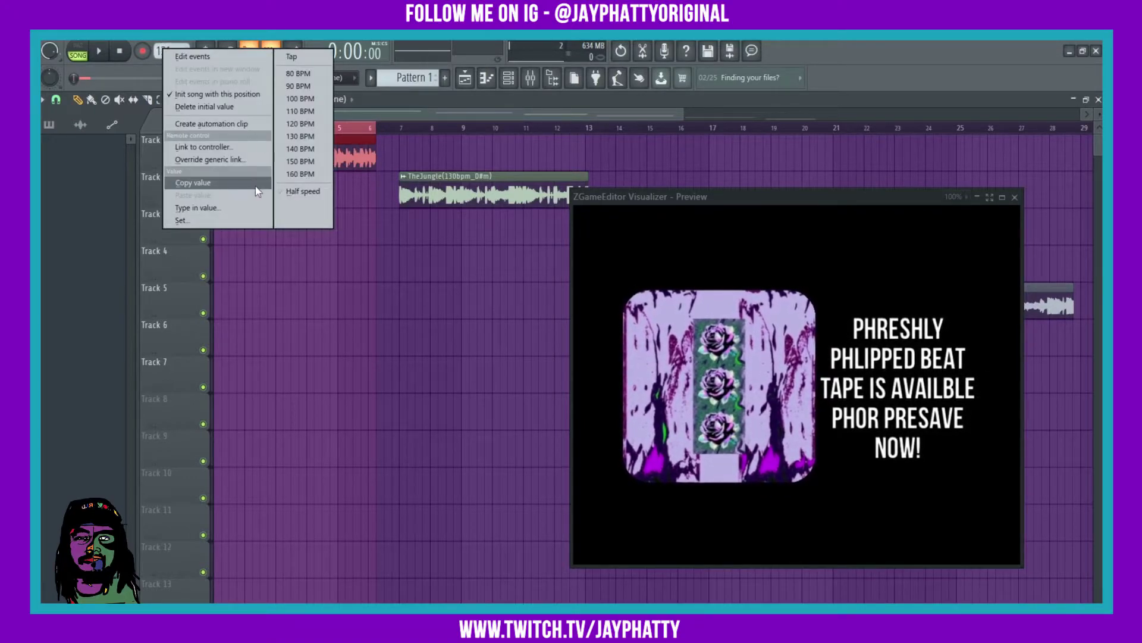
click(211, 124)
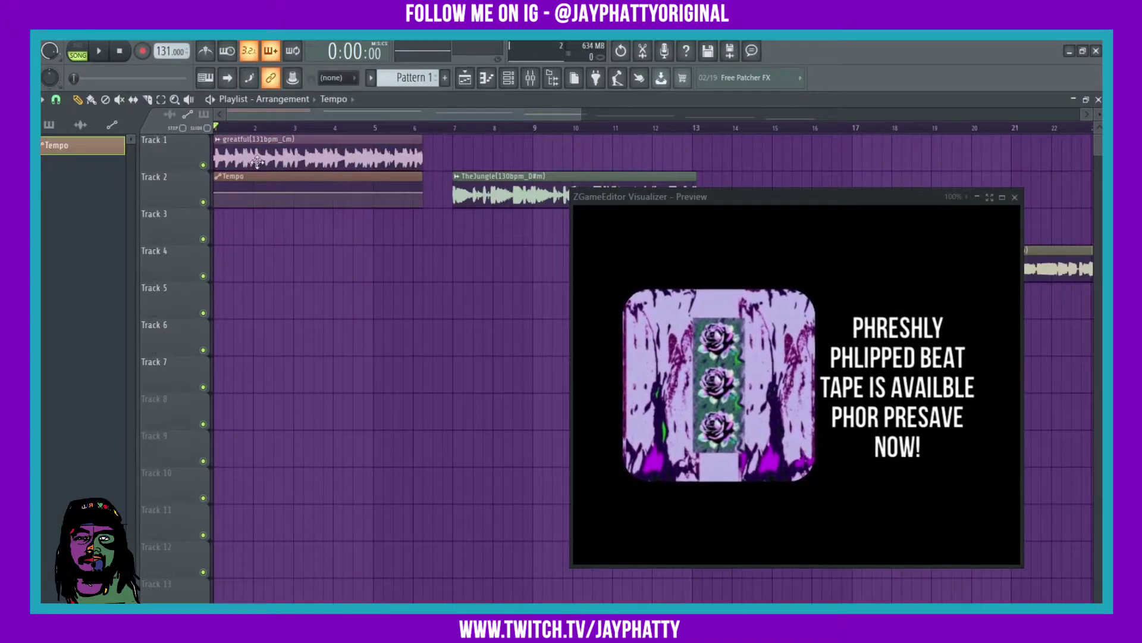
- Move TheJungle clip on track 2 to start where greatful ends and make a time selection over it
drag(482, 176, 452, 176)
click(426, 130)
drag(429, 134, 667, 155)
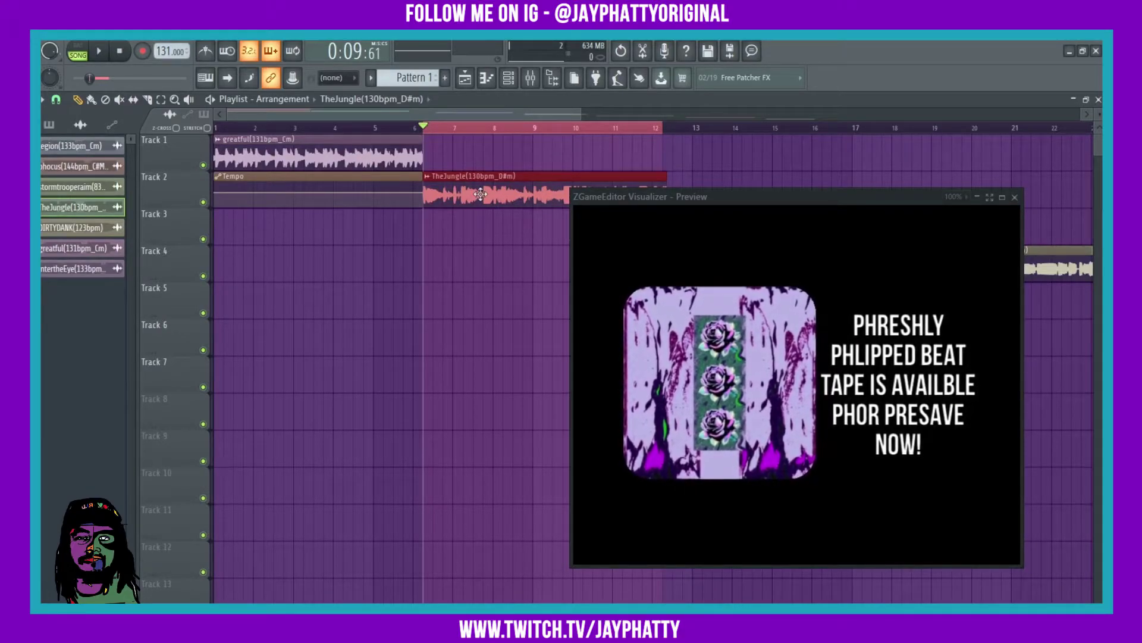
- Create a 130 BPM tempo automation clip for TheJungle on track 3 and extend it to that clip's end
scroll(160, 51, down, 1)
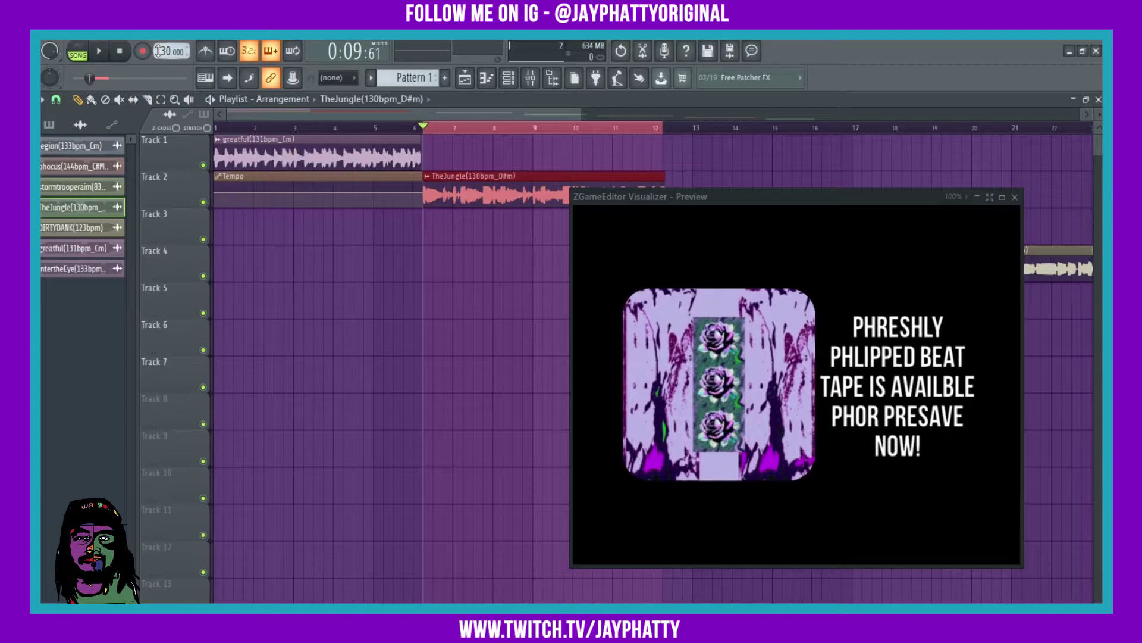
right_click(159, 51)
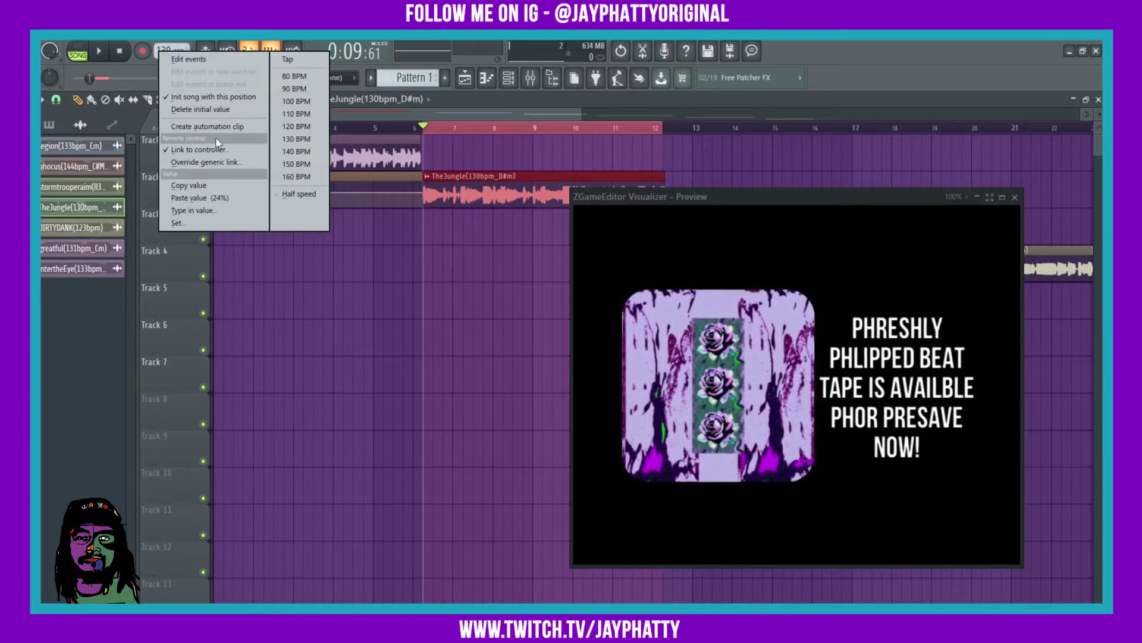
click(178, 127)
drag(439, 143, 434, 225)
scroll(461, 128, down, 3)
scroll(458, 130, up, 5)
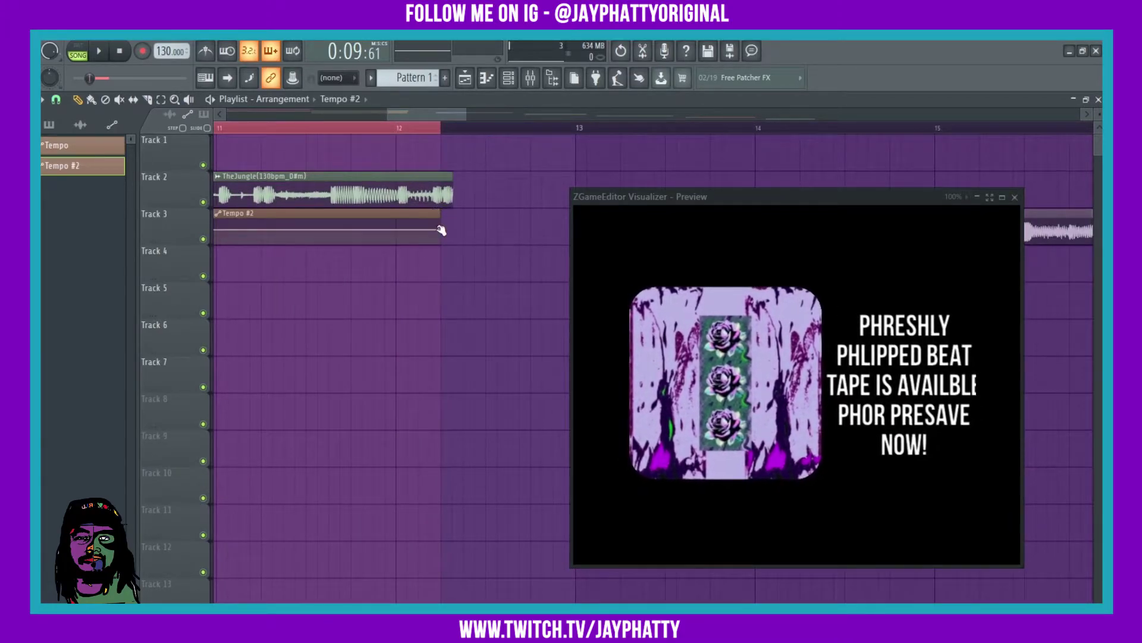
drag(444, 232, 459, 233)
- Copy the value of the second tempo automation's starting point and paste it onto its end point
scroll(393, 128, down, 1)
scroll(380, 137, down, 2)
scroll(291, 122, down, 2)
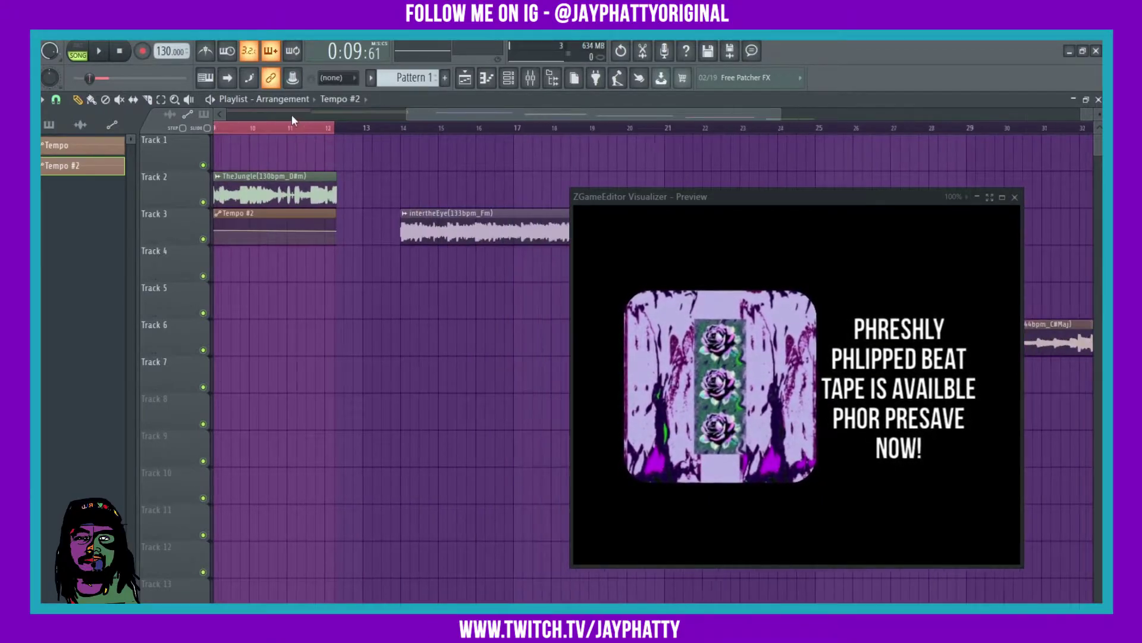
scroll(288, 128, up, 2)
right_click(327, 230)
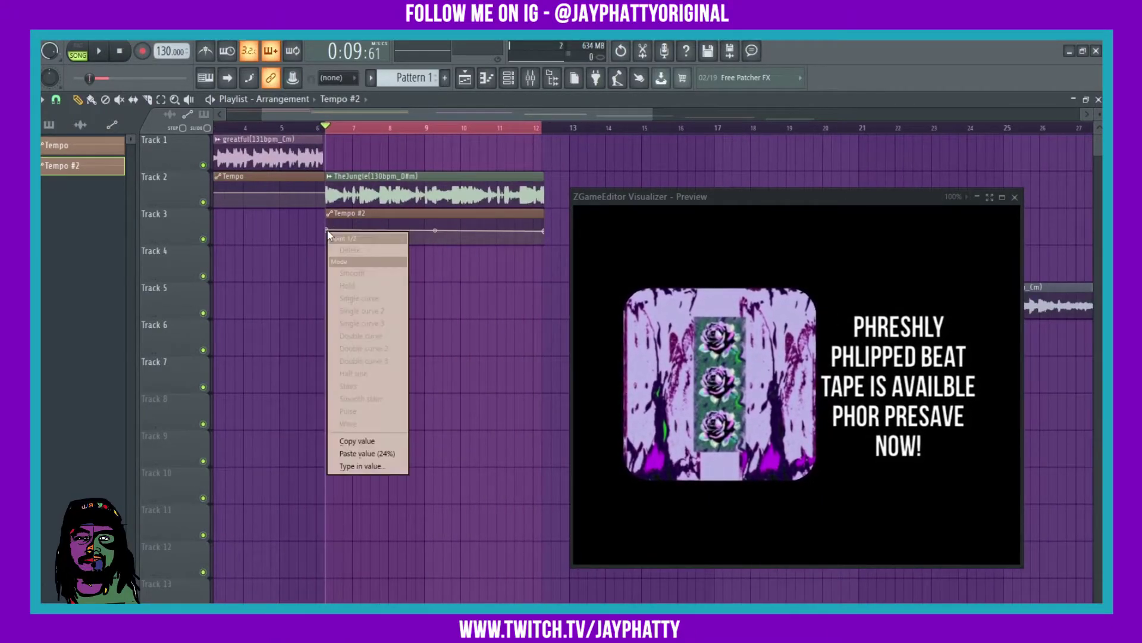
click(357, 442)
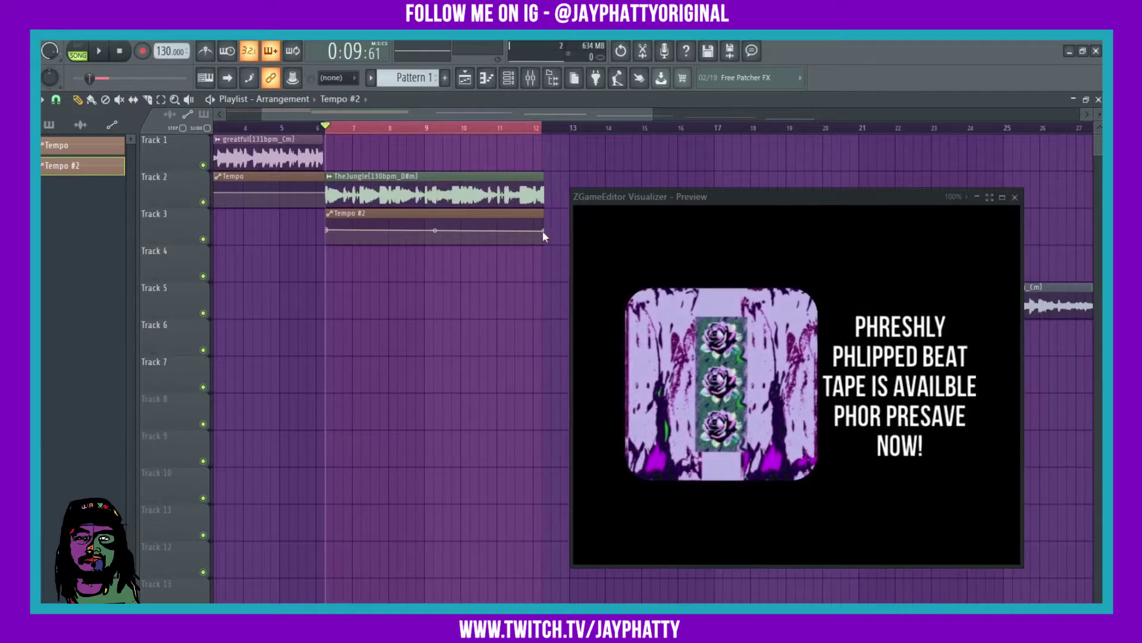
right_click(546, 233)
click(565, 455)
- Move the intertheEye clip on track 3 so it starts where TheJungle ends
click(532, 128)
scroll(540, 130, down, 3)
scroll(527, 130, up, 2)
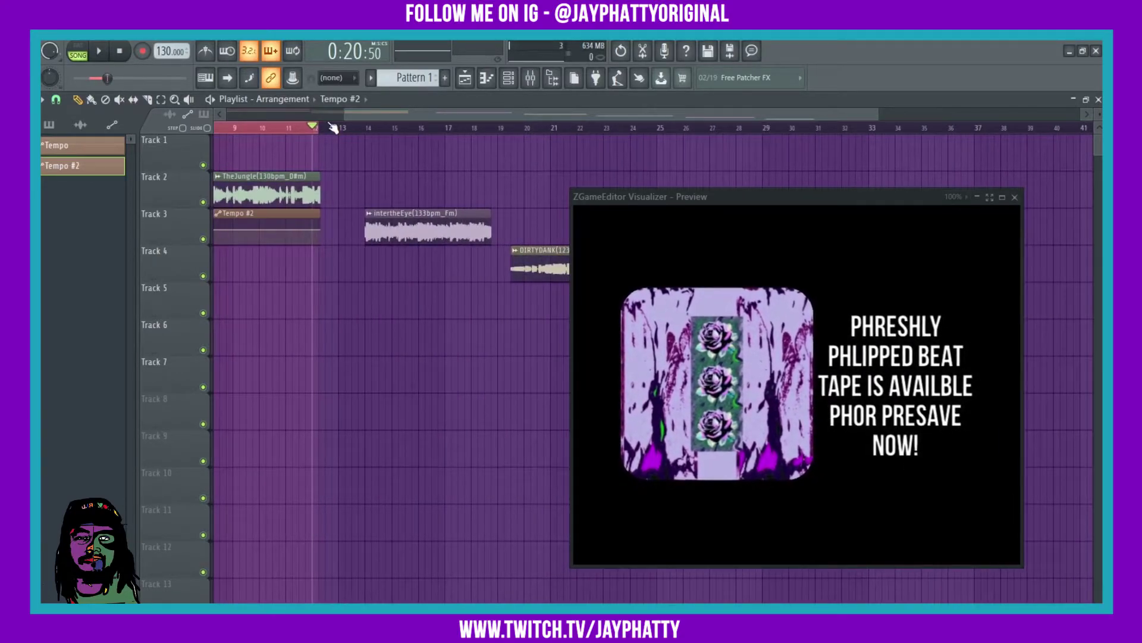
scroll(330, 125, up, 2)
drag(452, 218, 357, 218)
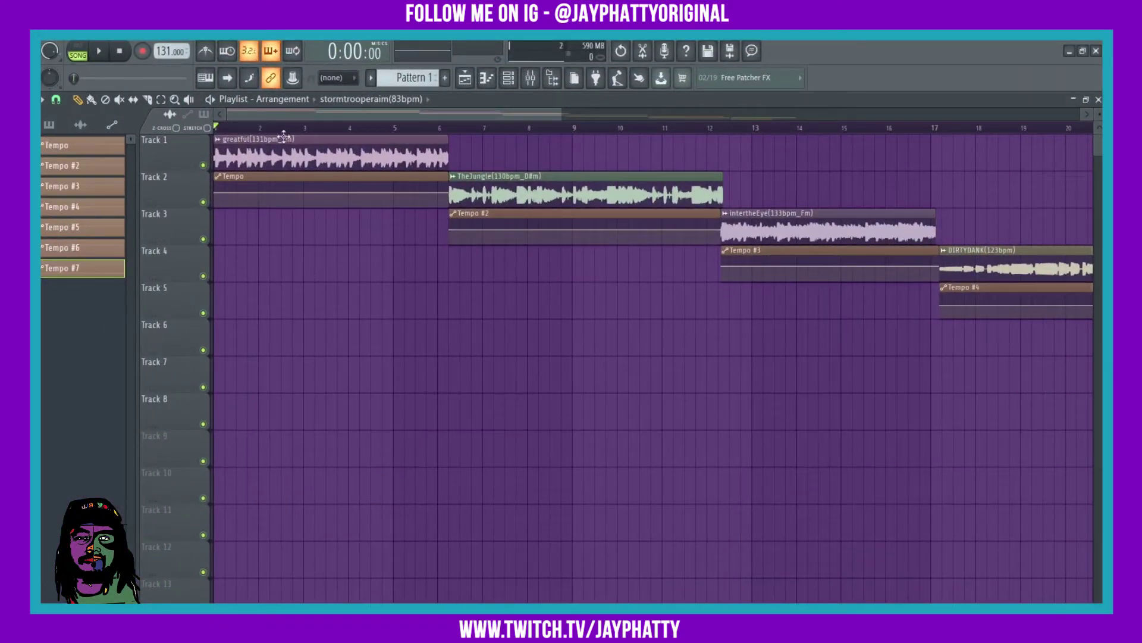
double_click(236, 153)
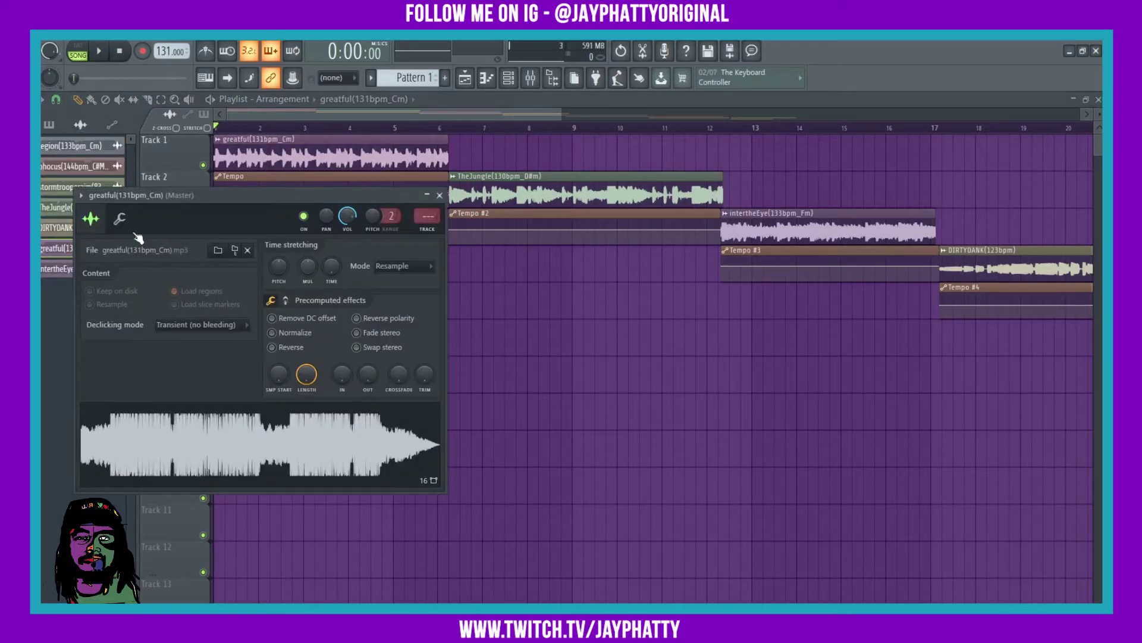
click(119, 219)
right_click(125, 271)
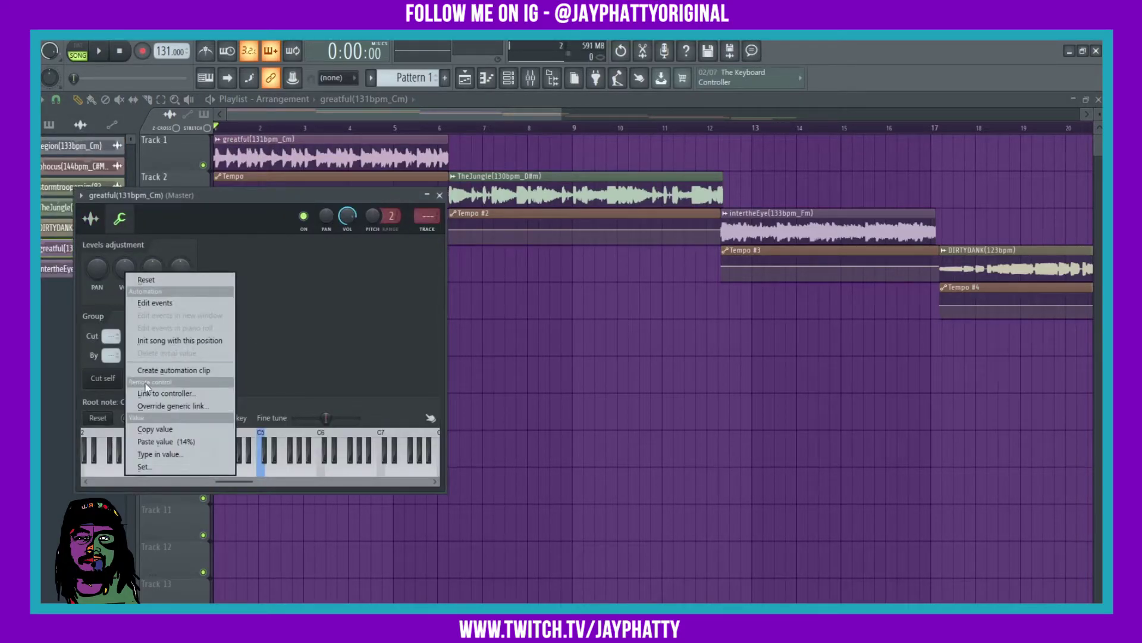
click(174, 370)
click(439, 195)
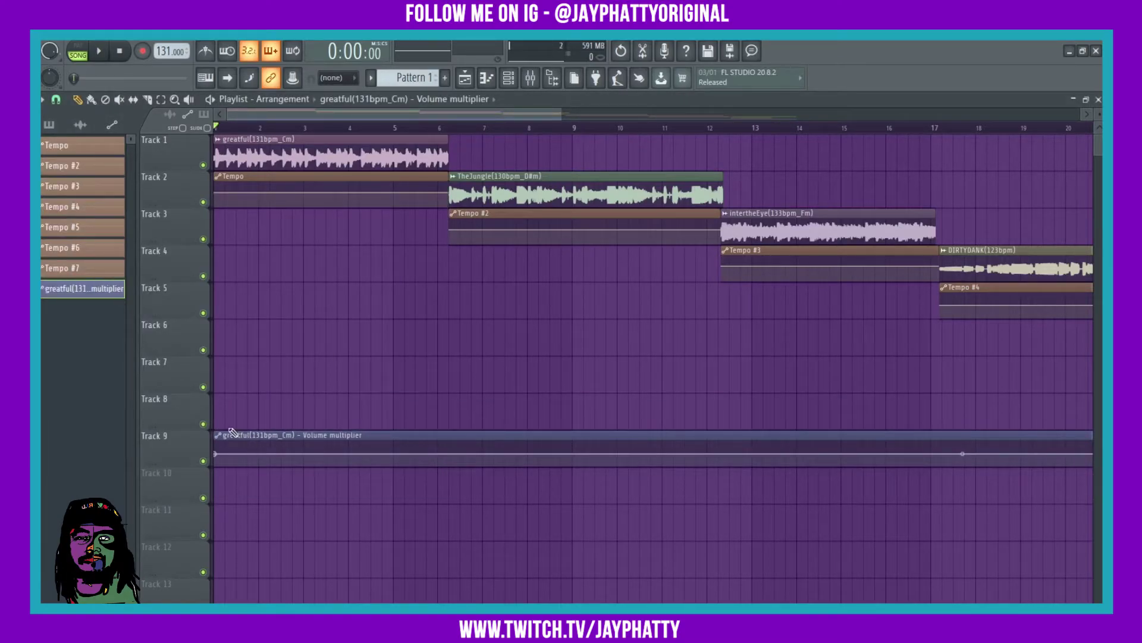
right_click(68, 292)
click(83, 419)
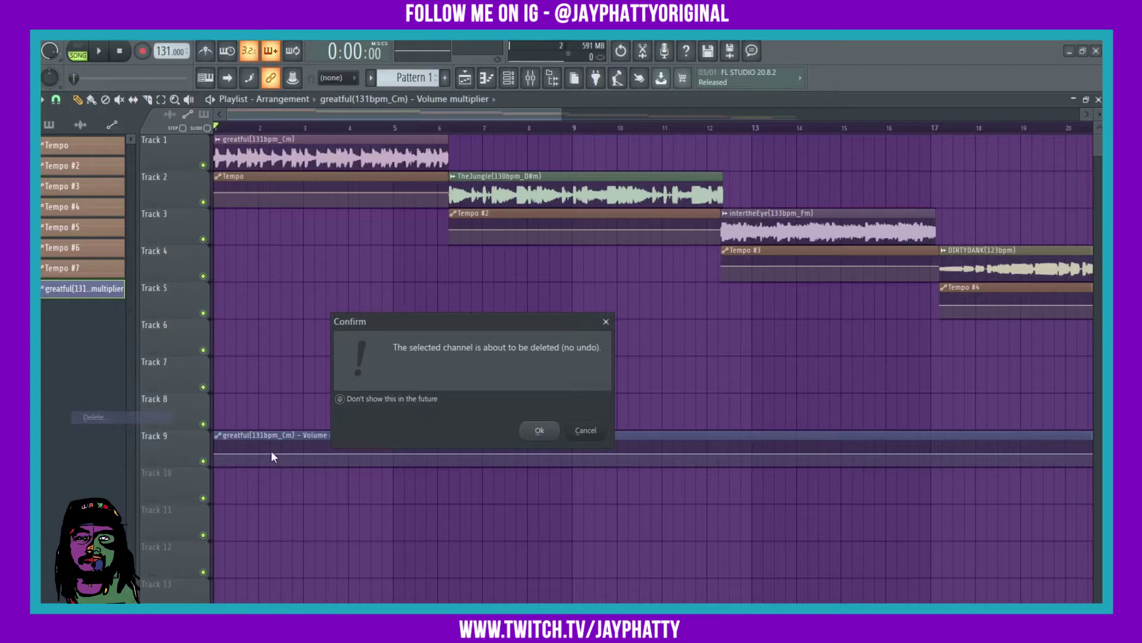
click(541, 429)
- Select the time range of the greatful clip and create an automation clip for its channel's volume multiplier over that range
click(450, 129)
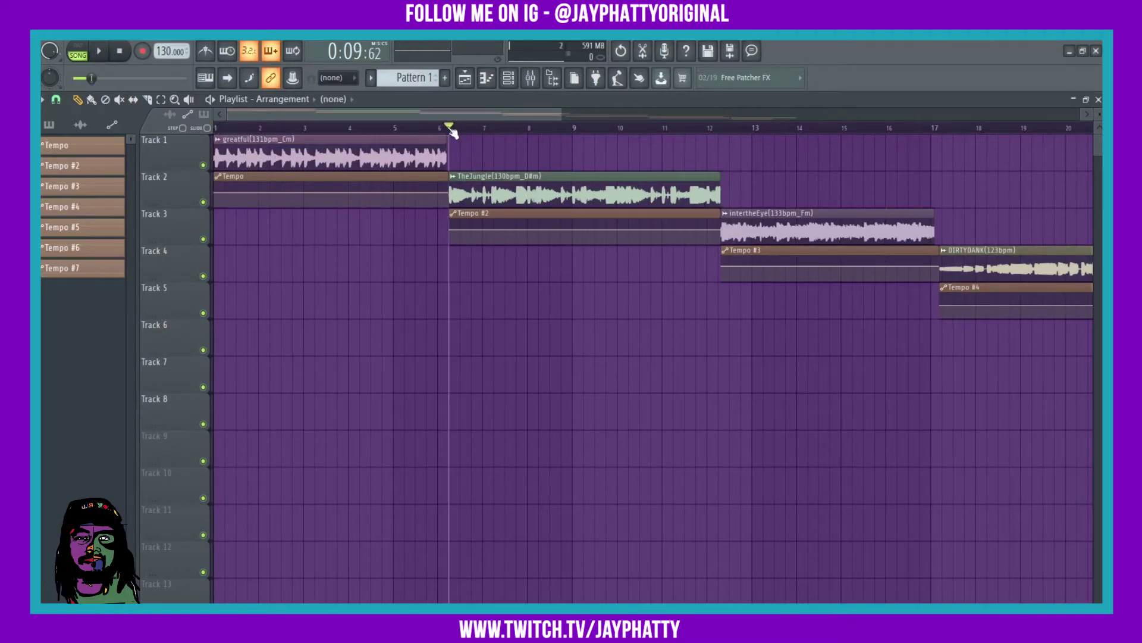
drag(452, 132, 214, 128)
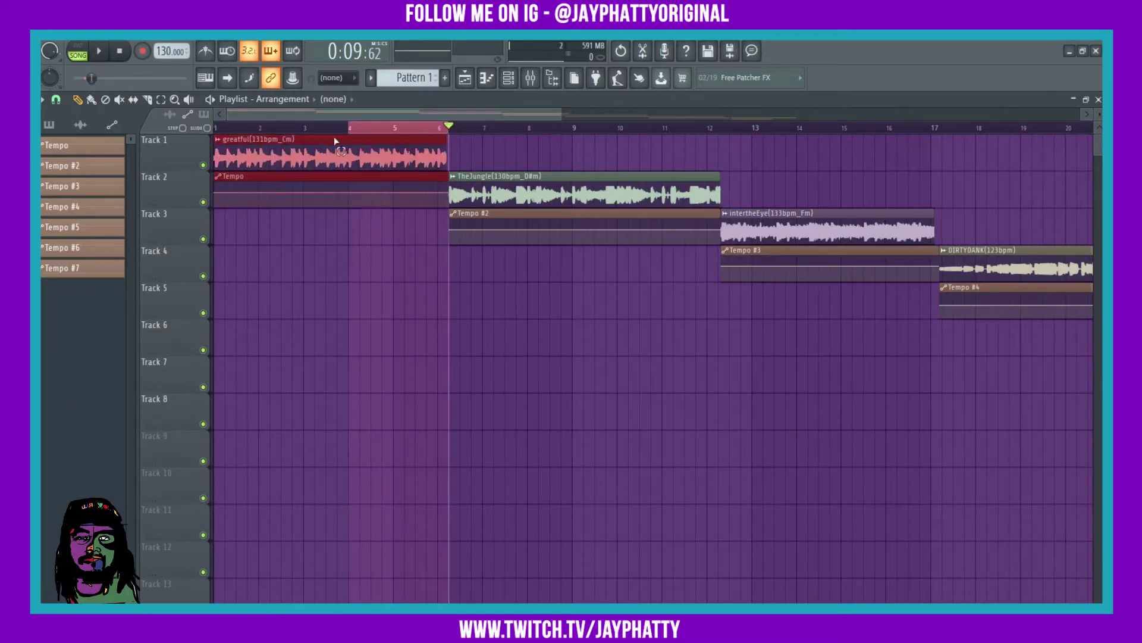
double_click(272, 141)
click(126, 220)
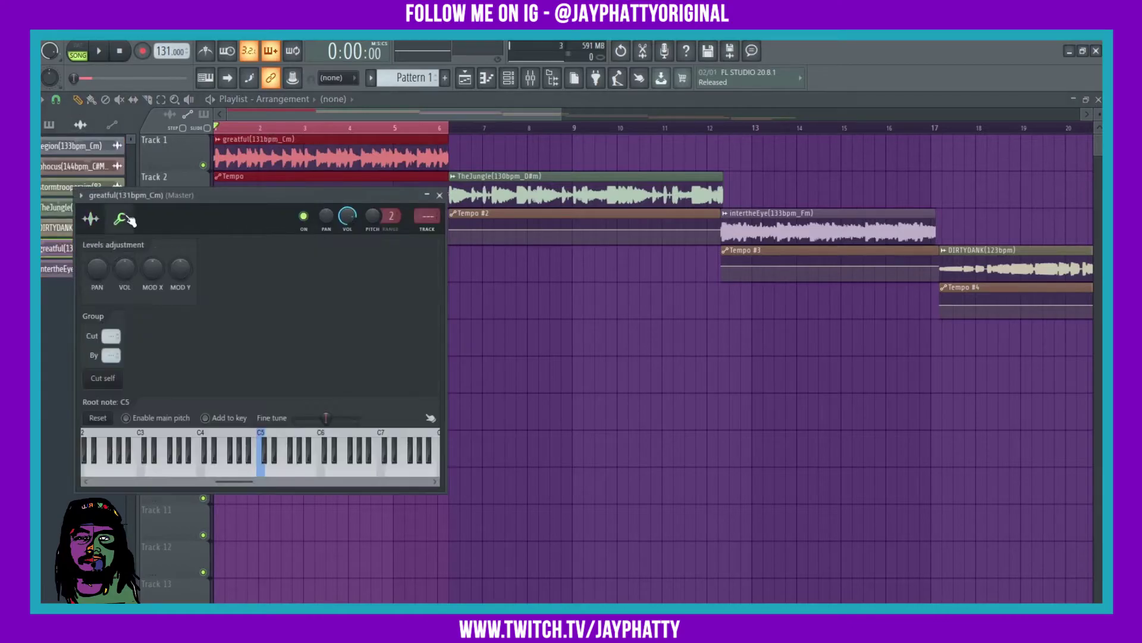
right_click(124, 286)
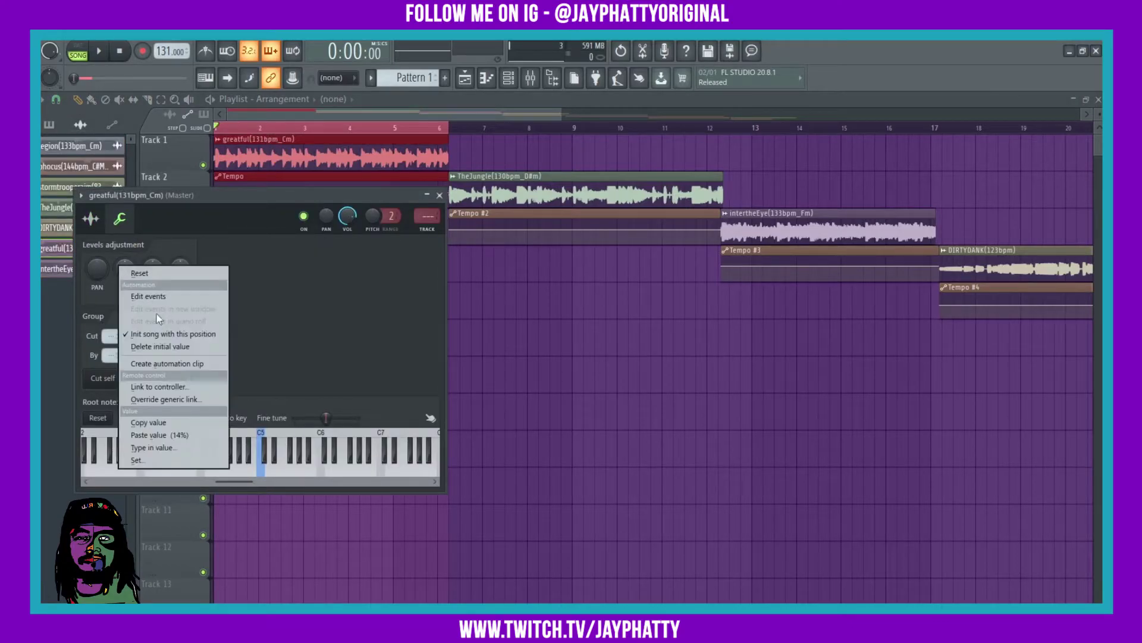
click(154, 364)
- Shape a very short fade-in from zero at the start of greatful's volume automation on track 3, holding the original level after it
right_click(217, 232)
click(249, 446)
scroll(223, 132, up, 2)
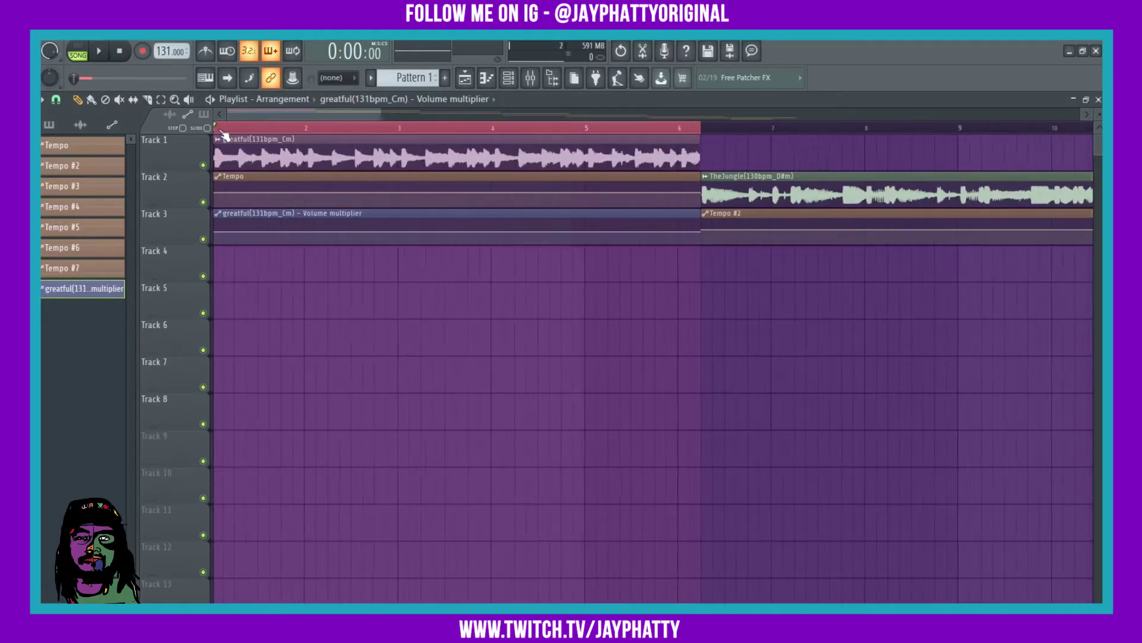
scroll(224, 136, up, 3)
right_click(225, 232)
mouse_move(215, 232)
mouse_down()
mouse_move(209, 248)
mouse_move(222, 232)
mouse_up()
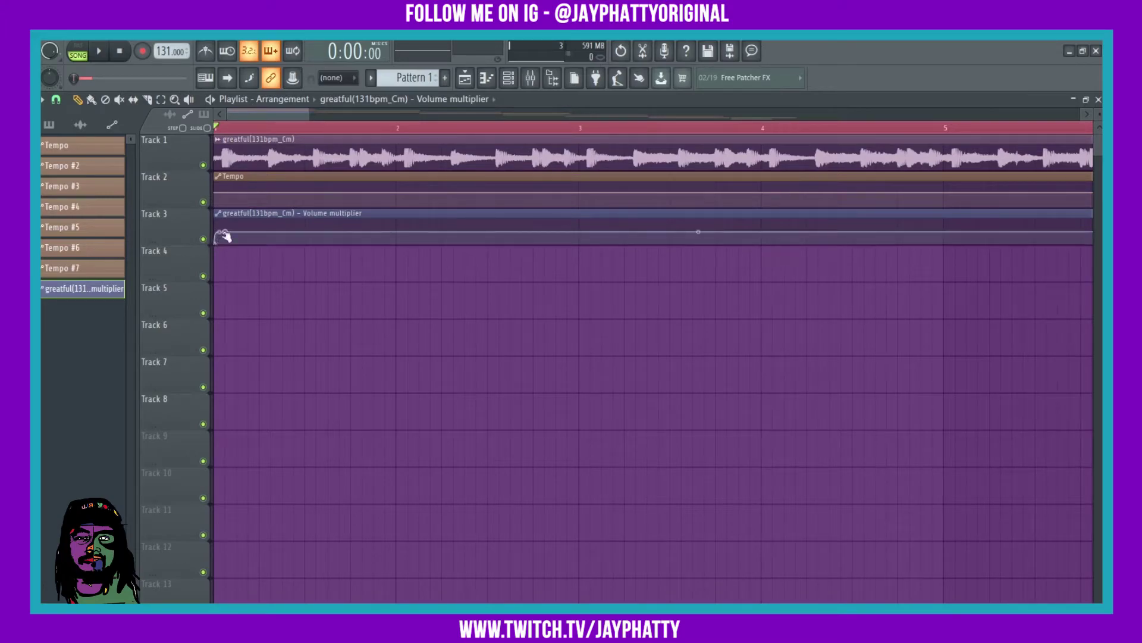
right_click(229, 233)
click(250, 446)
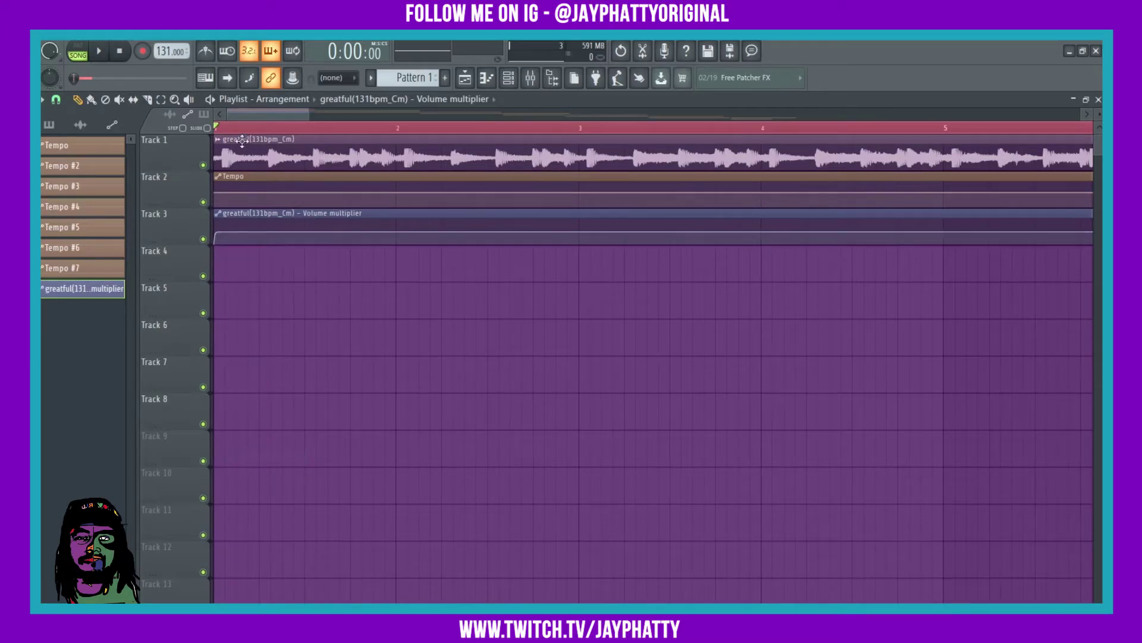
scroll(237, 136, down, 2)
scroll(500, 141, up, 5)
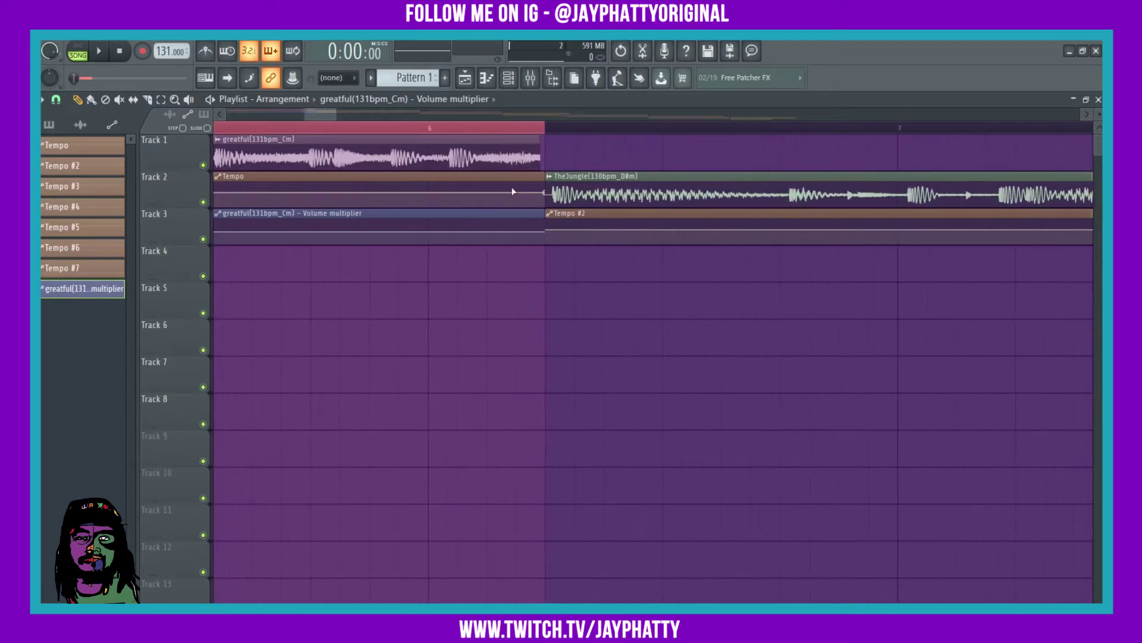
- Shape a very short fade-out to zero at the end of greatful's volume automation on track 3, keeping the pasted level before it
right_click(520, 233)
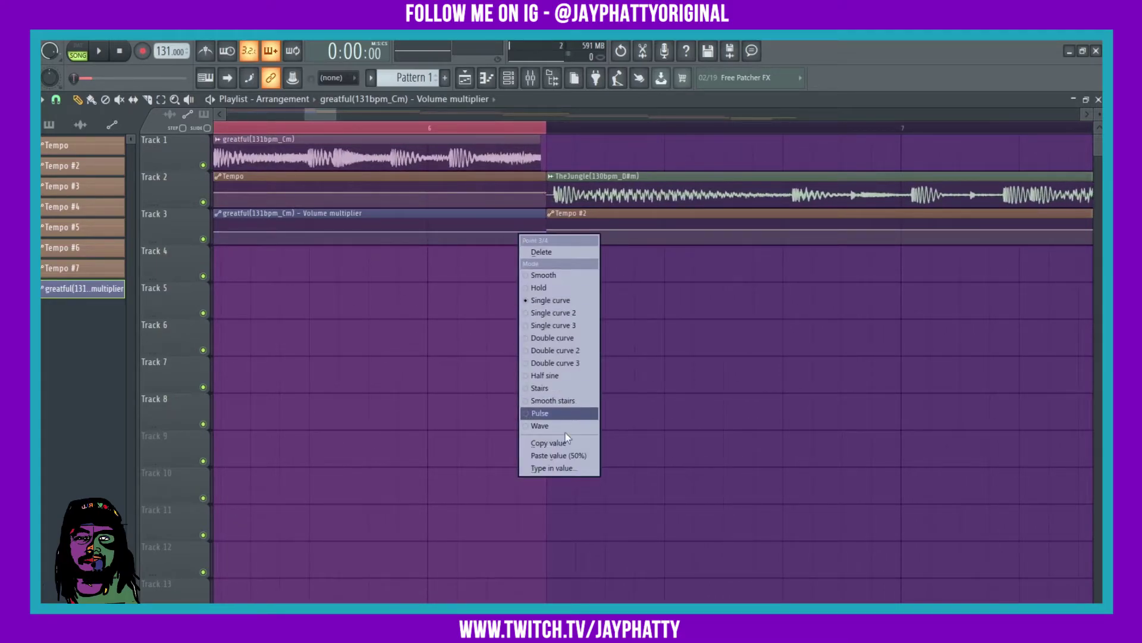
click(548, 459)
mouse_move(546, 233)
mouse_down()
mouse_move(548, 257)
mouse_move(532, 232)
mouse_up()
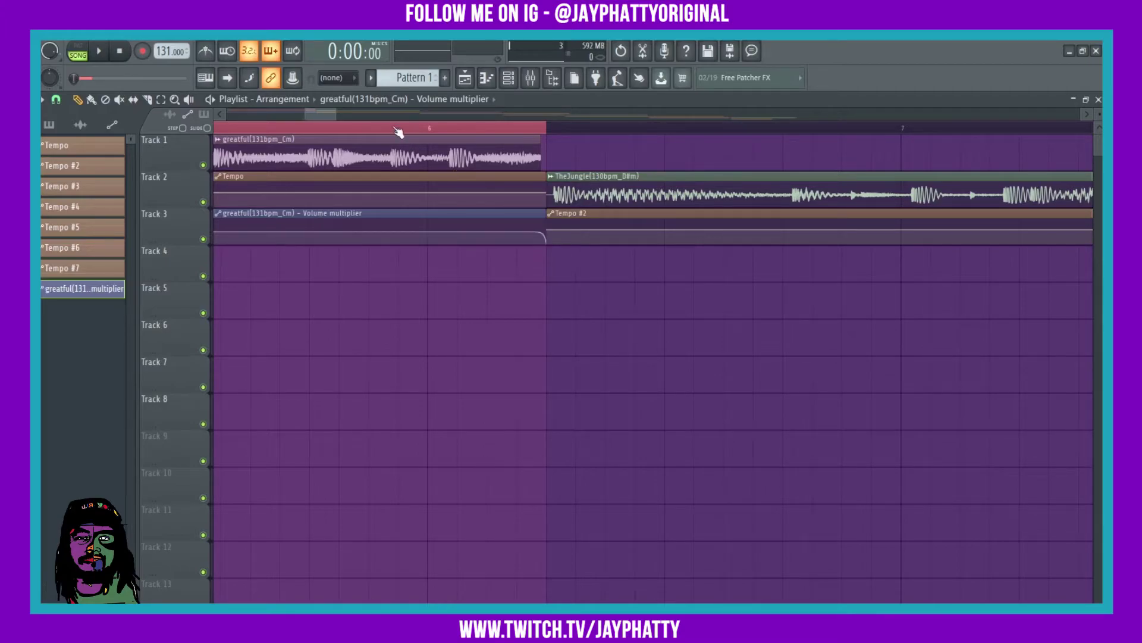
- Play back the transition from greatful into TheJungle, starting shortly before the end of greatful
scroll(395, 128, down, 10)
click(305, 126)
key(space)
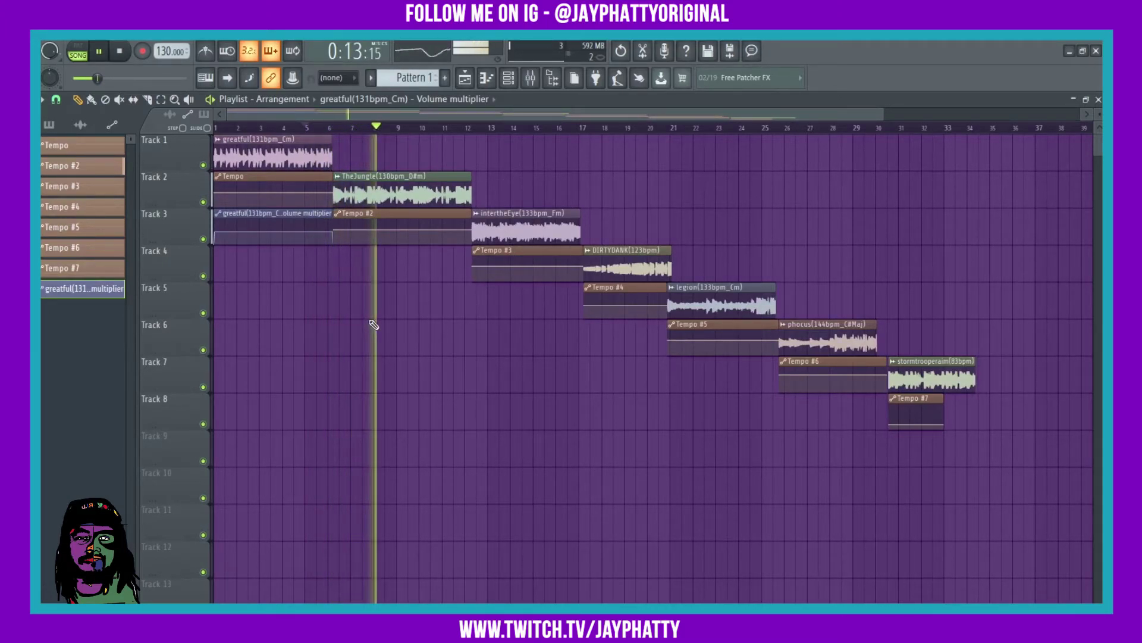
key(space)
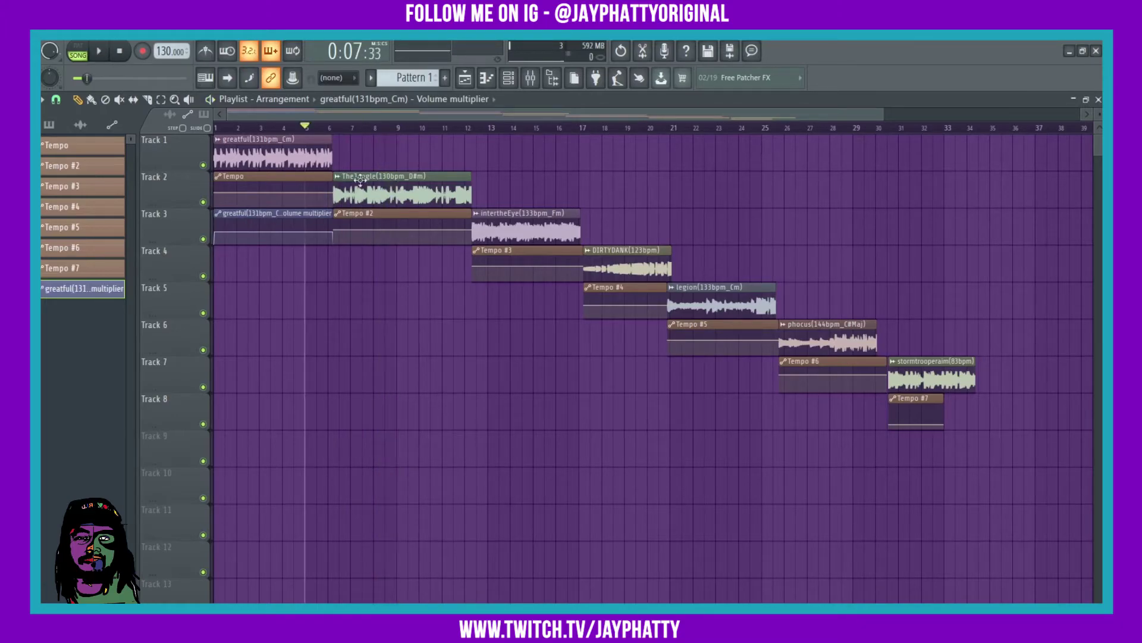
scroll(353, 126, up, 3)
click(307, 130)
click(304, 130)
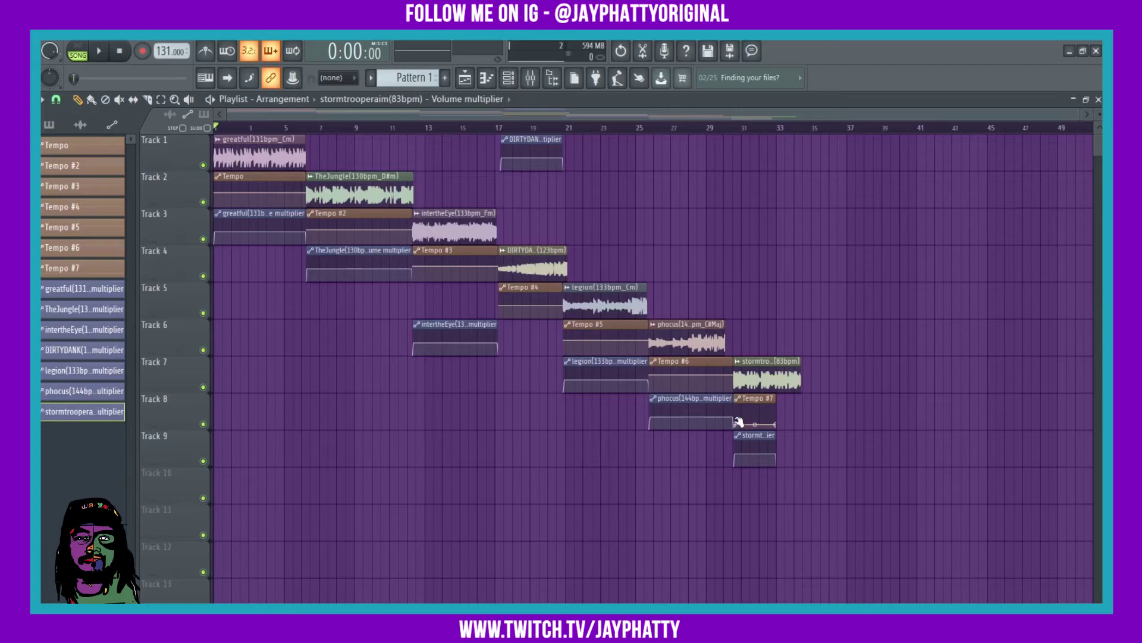
- Move the intertheEye volume automation clip up from track 6 to track 5, keeping its time position
click(441, 324)
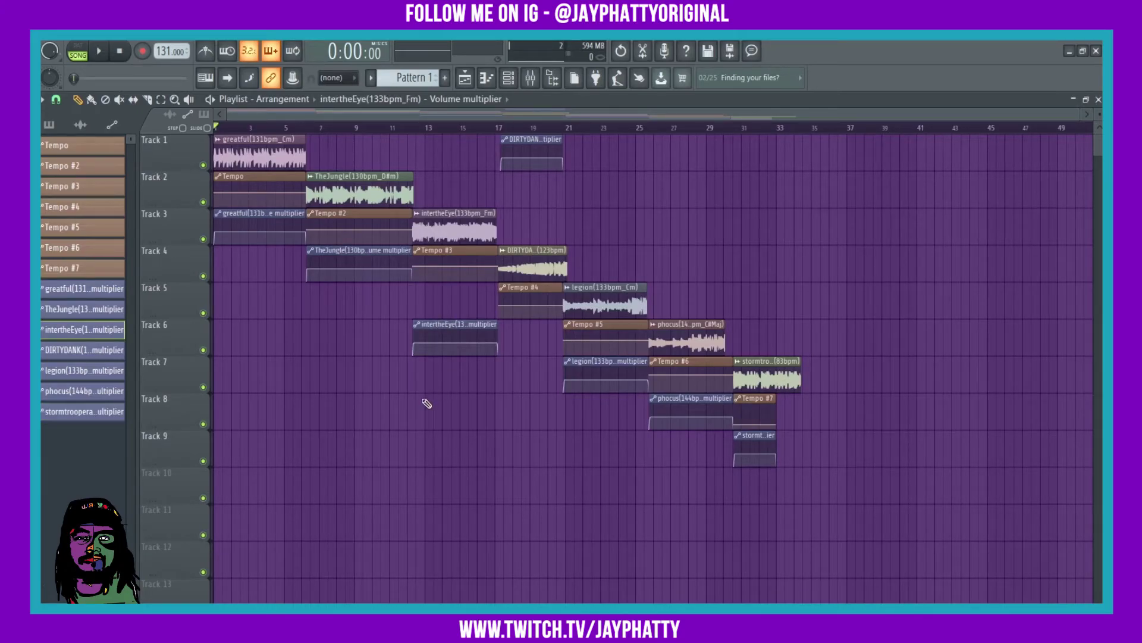
drag(421, 399, 459, 353)
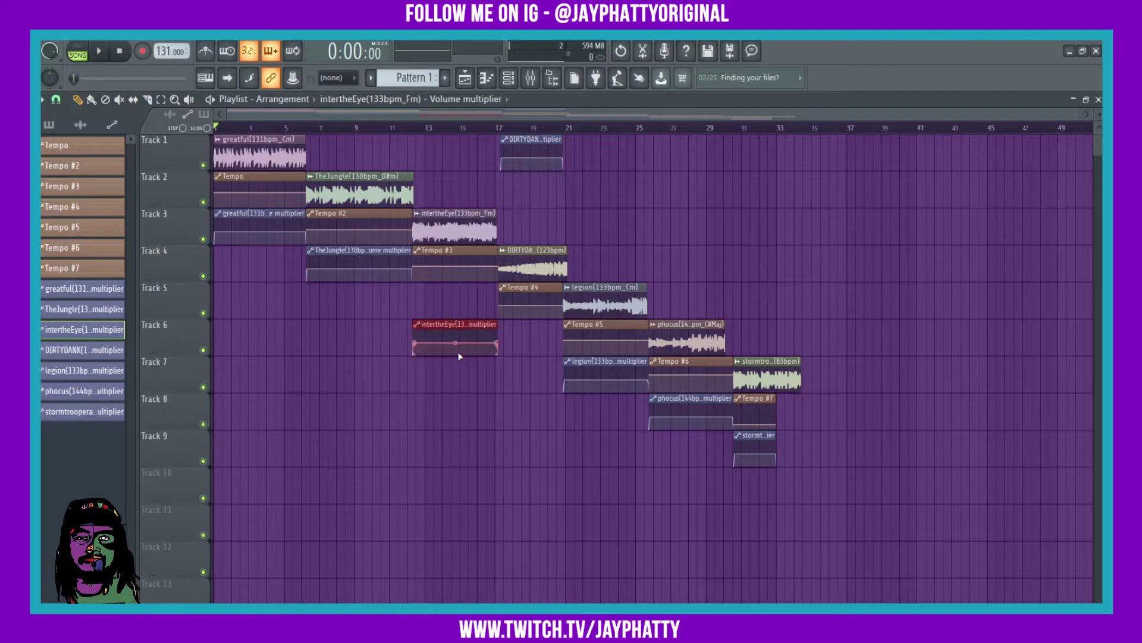
key(shift+Up)
- Move the DIRTYDANK volume automation clip down from track 1 to track 6, keeping its time position, and deselect it
drag(648, 203, 528, 163)
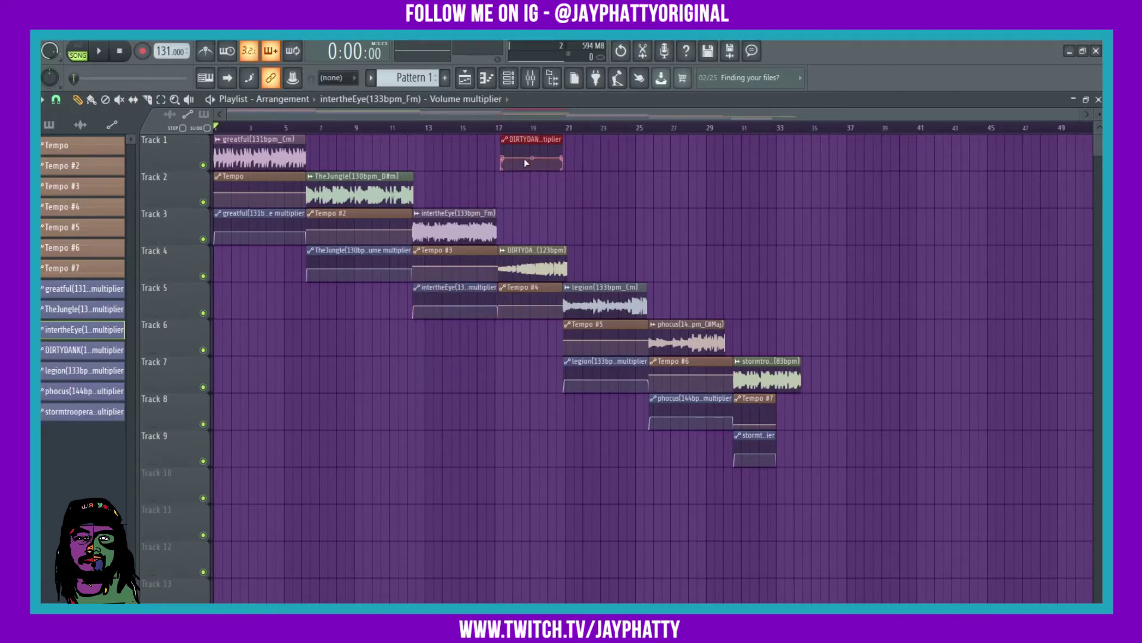
key(shift+Down)
key(shift+Down)
key(shift+Down)
key(shift+Down)
key(shift+Down)
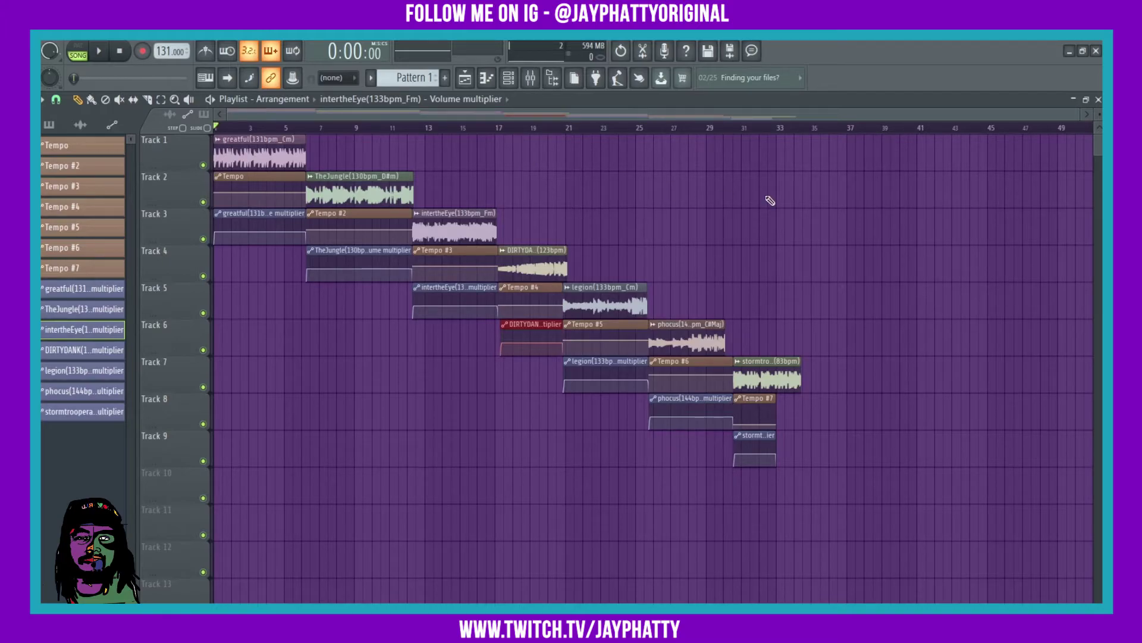
ctrl+click(792, 200)
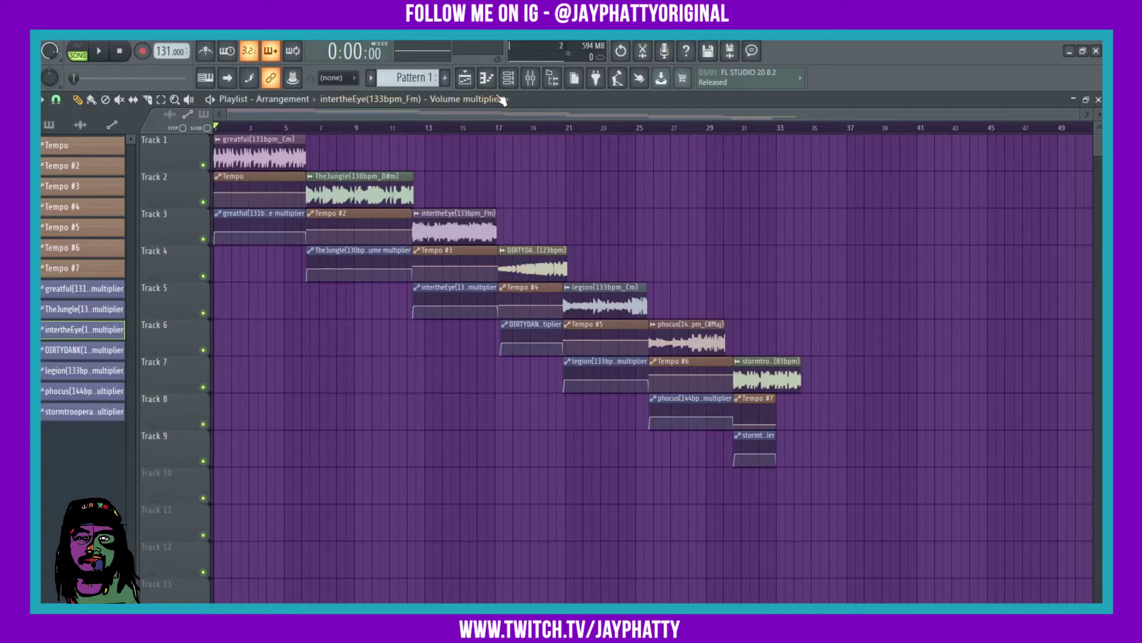
- Show the mixer and the master's ZGameEditor Visualizer, and set its window mode to Detached
click(531, 77)
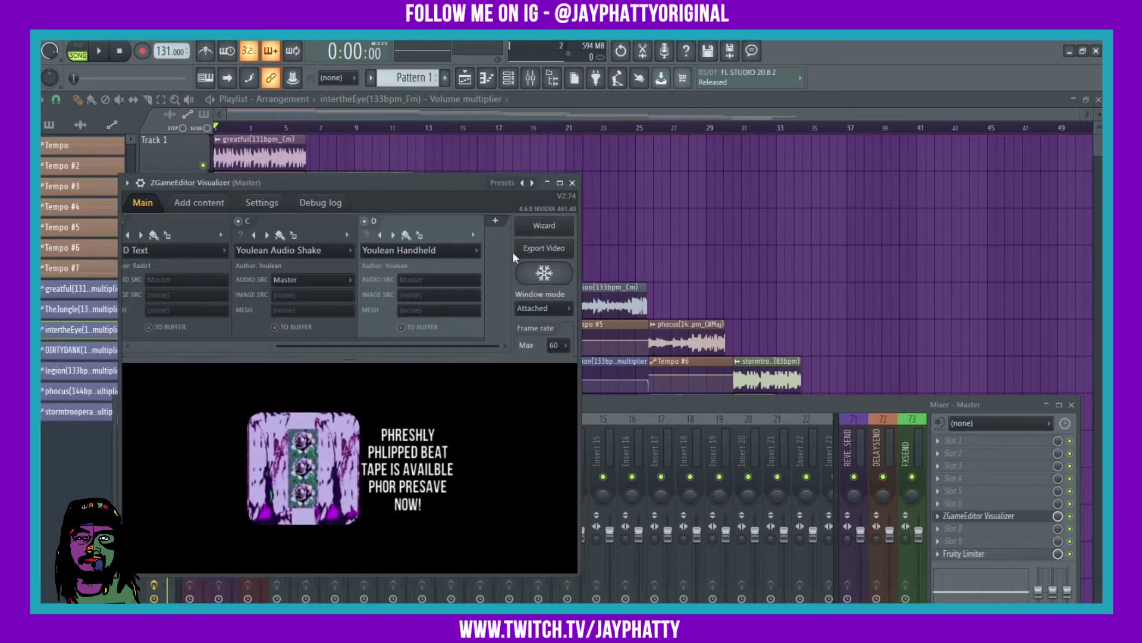
click(542, 308)
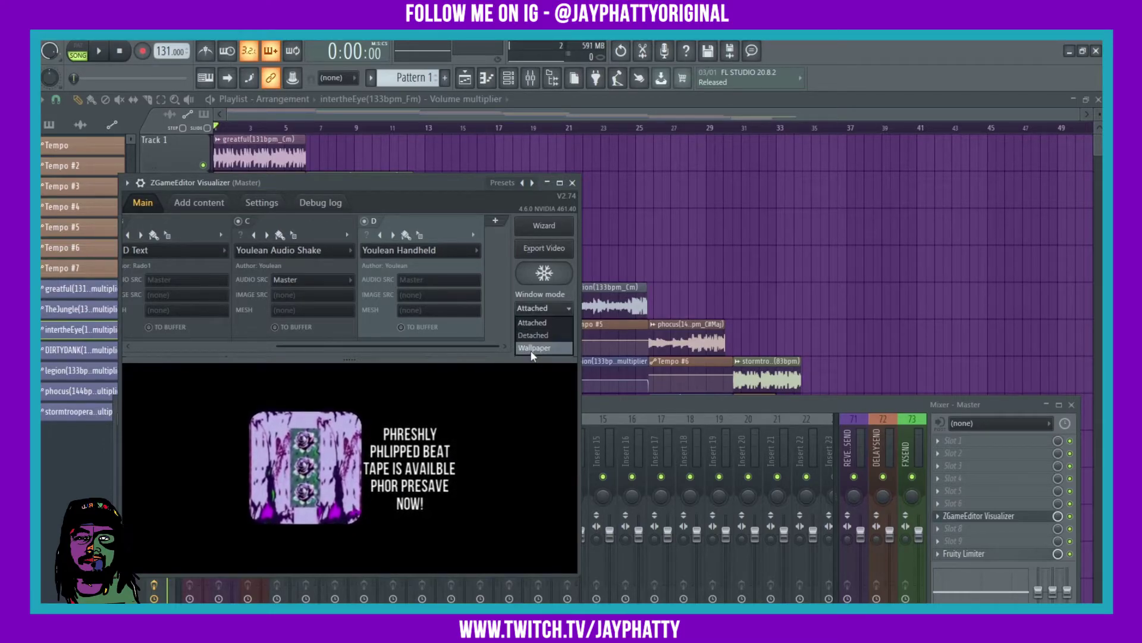
click(518, 335)
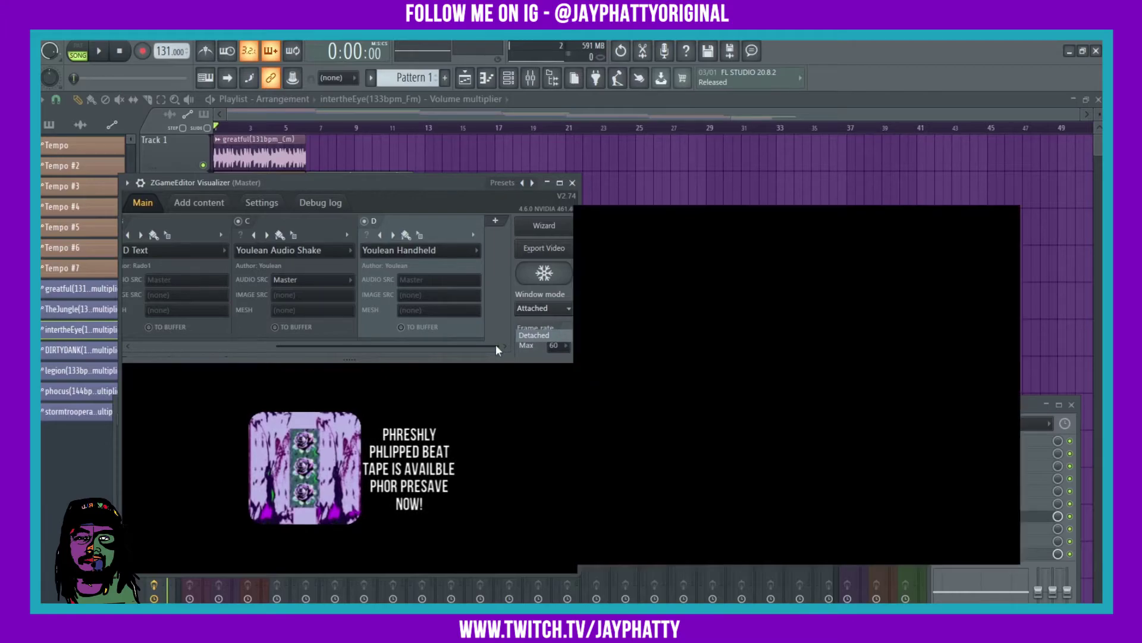
- Create an automation clip for the text line parameter of the HUD Text layer and bring the playlist to the front
click(199, 203)
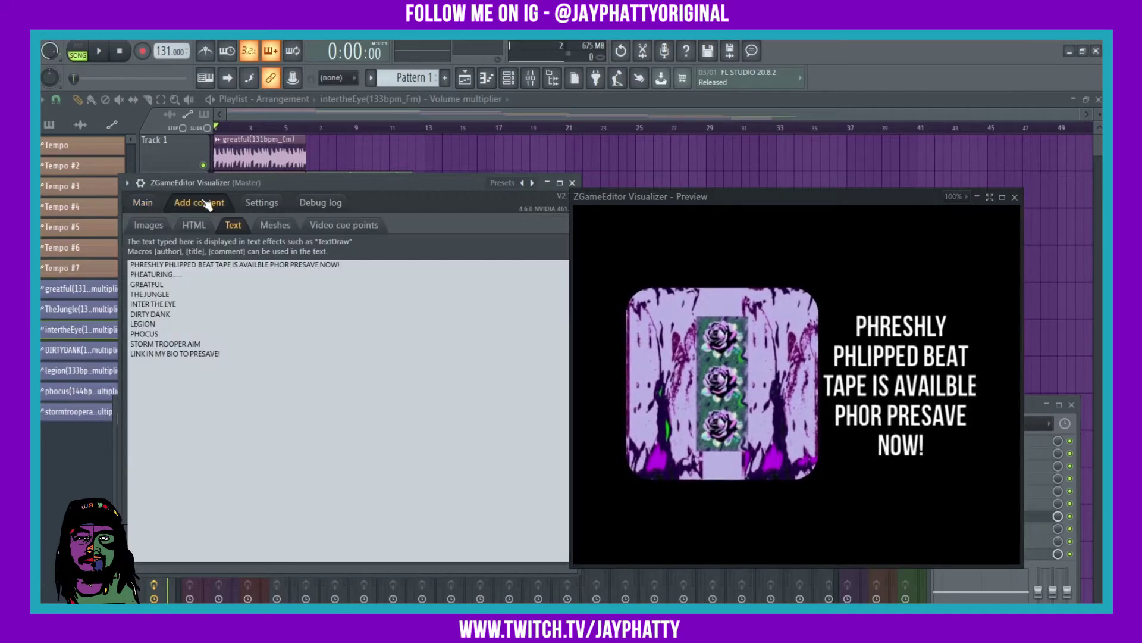
click(143, 202)
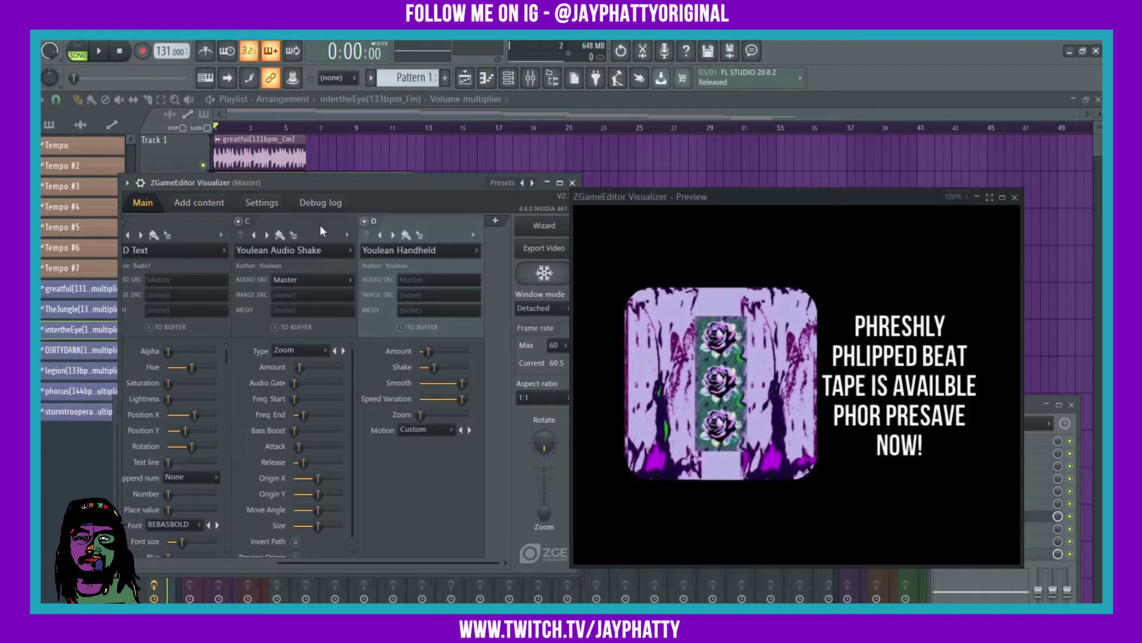
scroll(319, 224, down, 2)
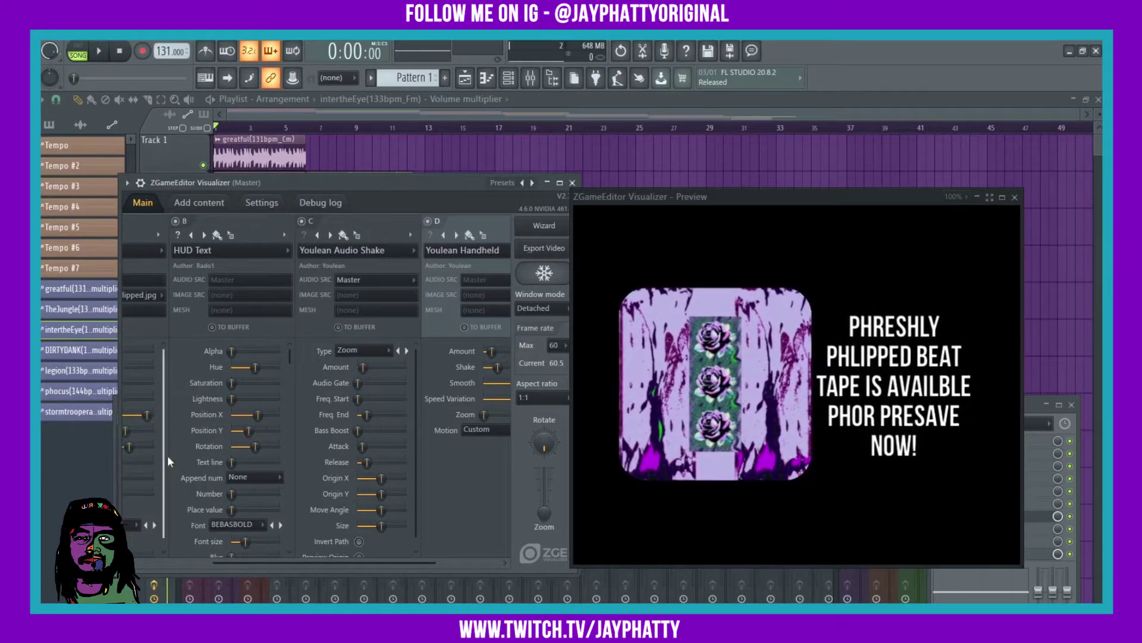
right_click(232, 462)
click(280, 604)
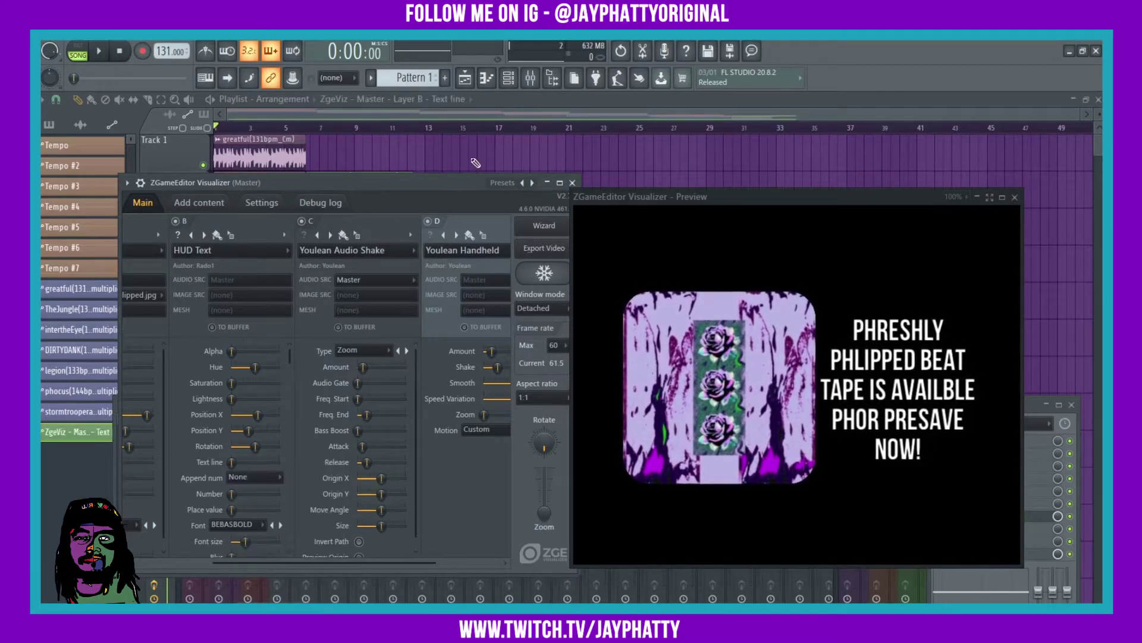
click(531, 108)
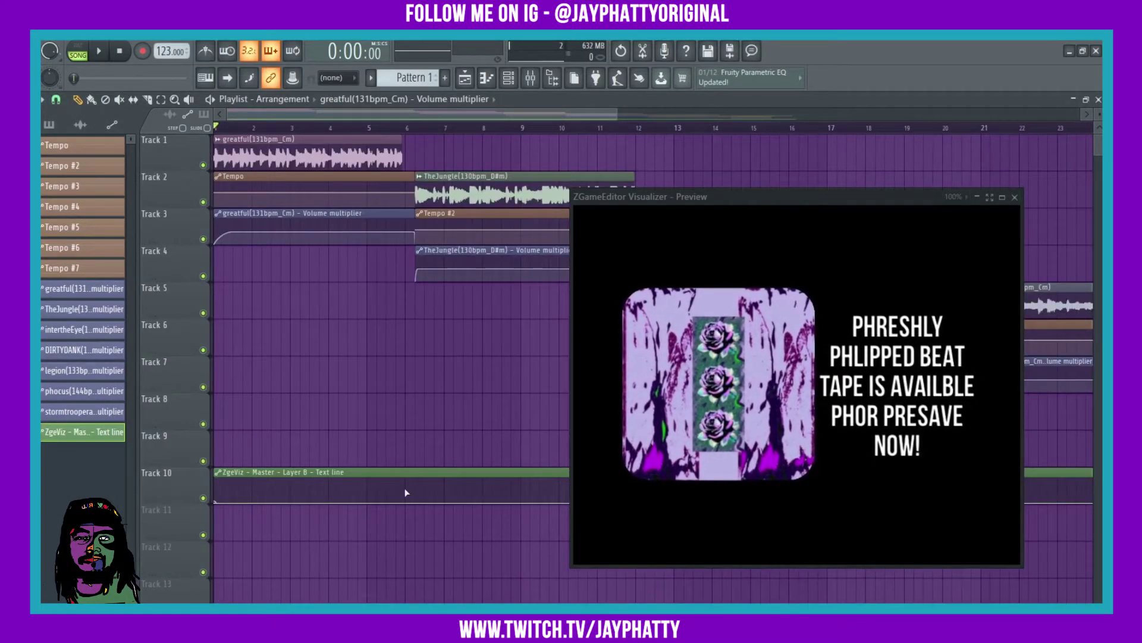
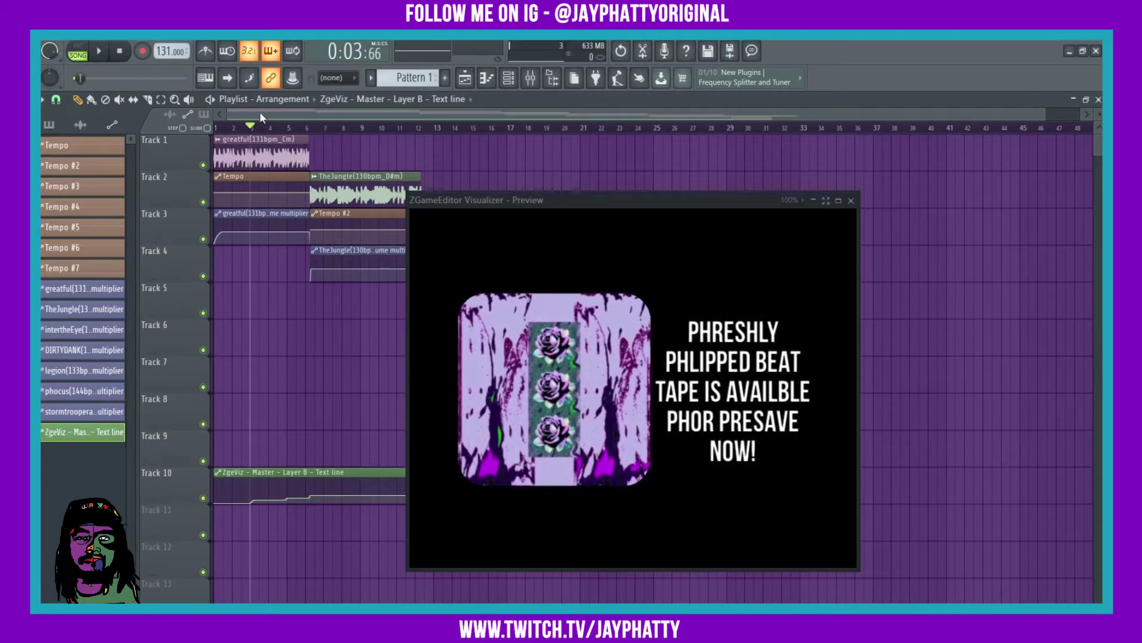
- Move the visualizer preview clear of the clips and select the arrangement's time range through about bar 34
scroll(259, 121, down, 1)
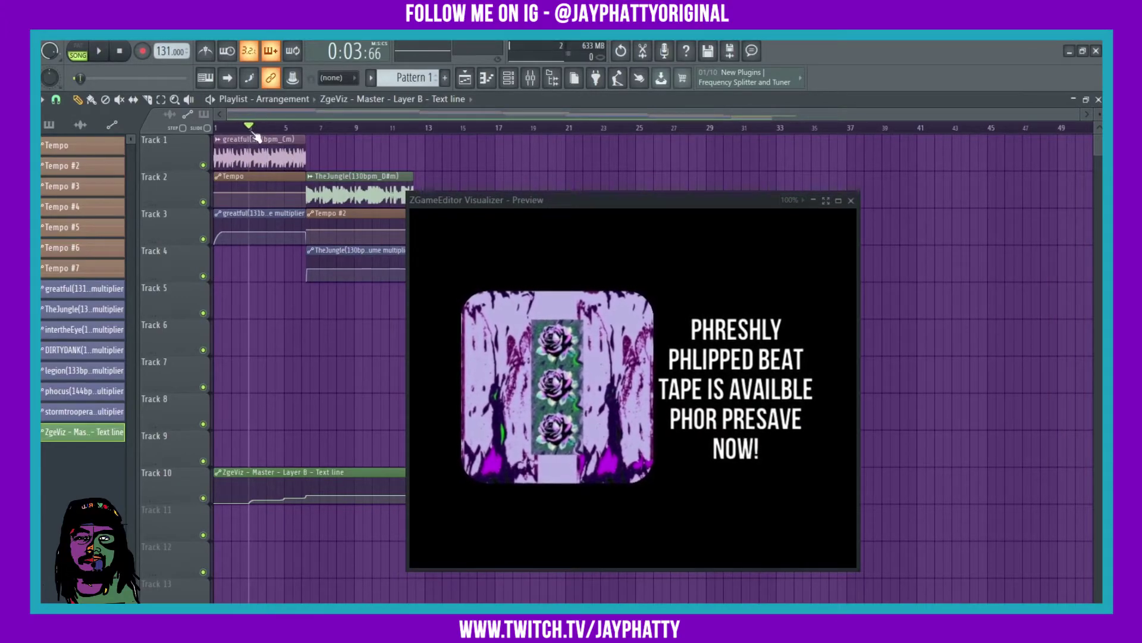
drag(451, 200, 264, 455)
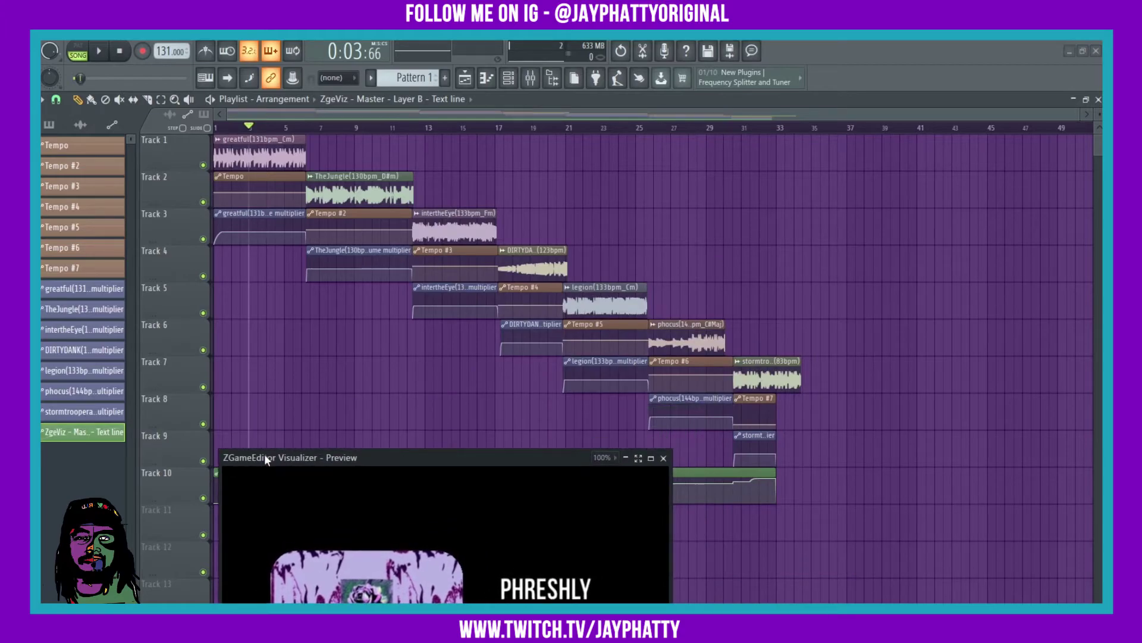
drag(257, 130, 815, 169)
- Show the mixer and the master's ZGameEditor Visualizer, arranging its windows so the HUD Text parameters and preview are both visible
click(529, 81)
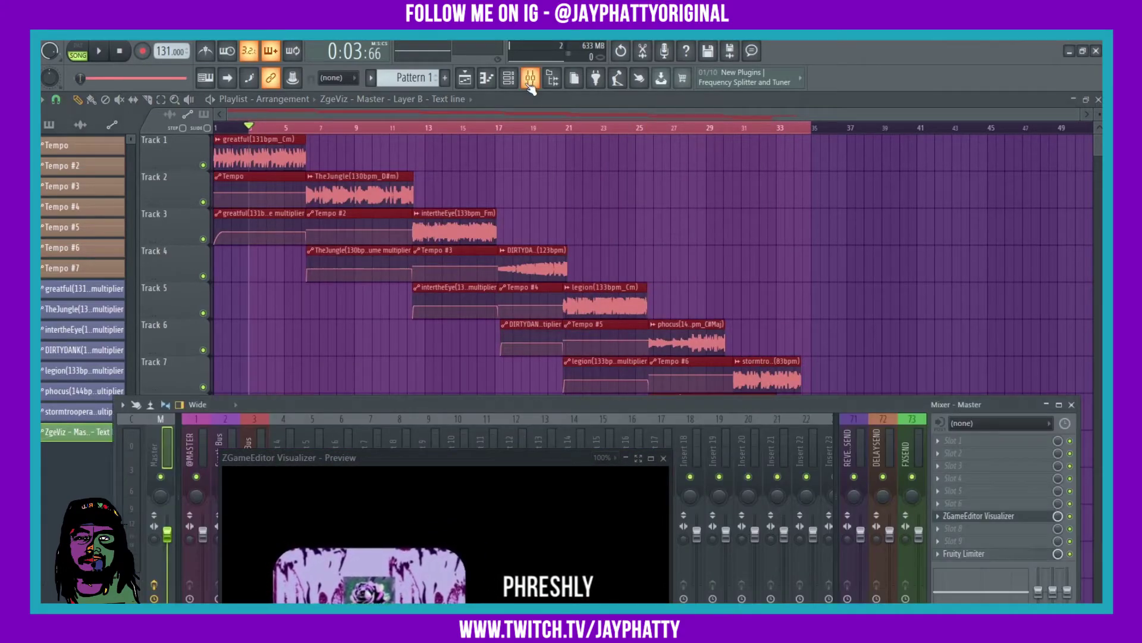
drag(463, 456, 763, 269)
click(997, 516)
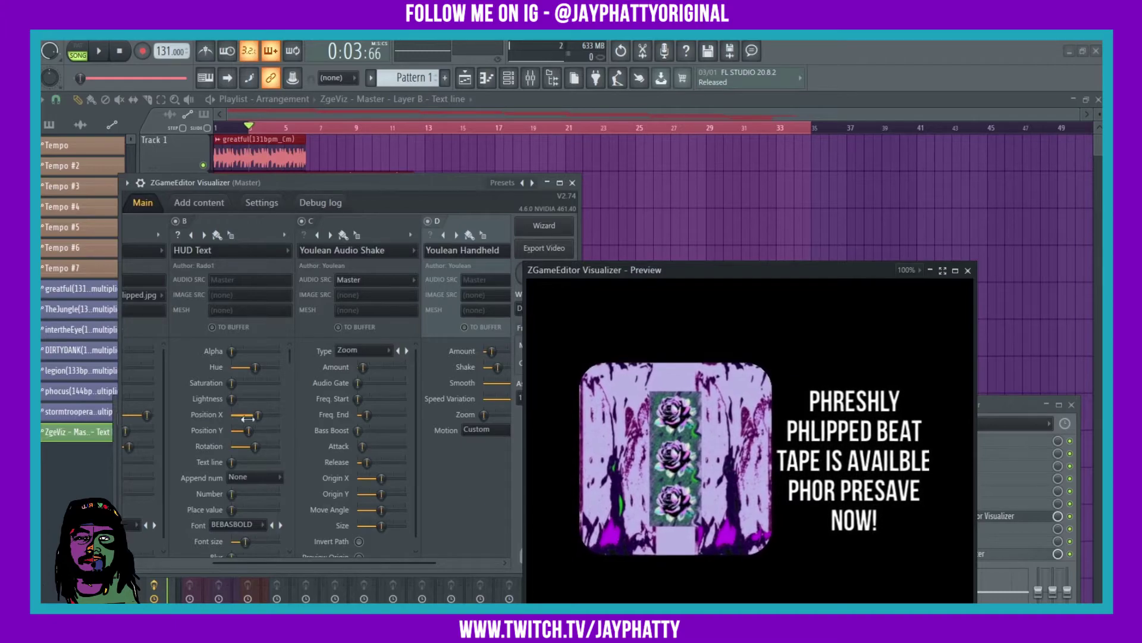
drag(259, 184, 281, 269)
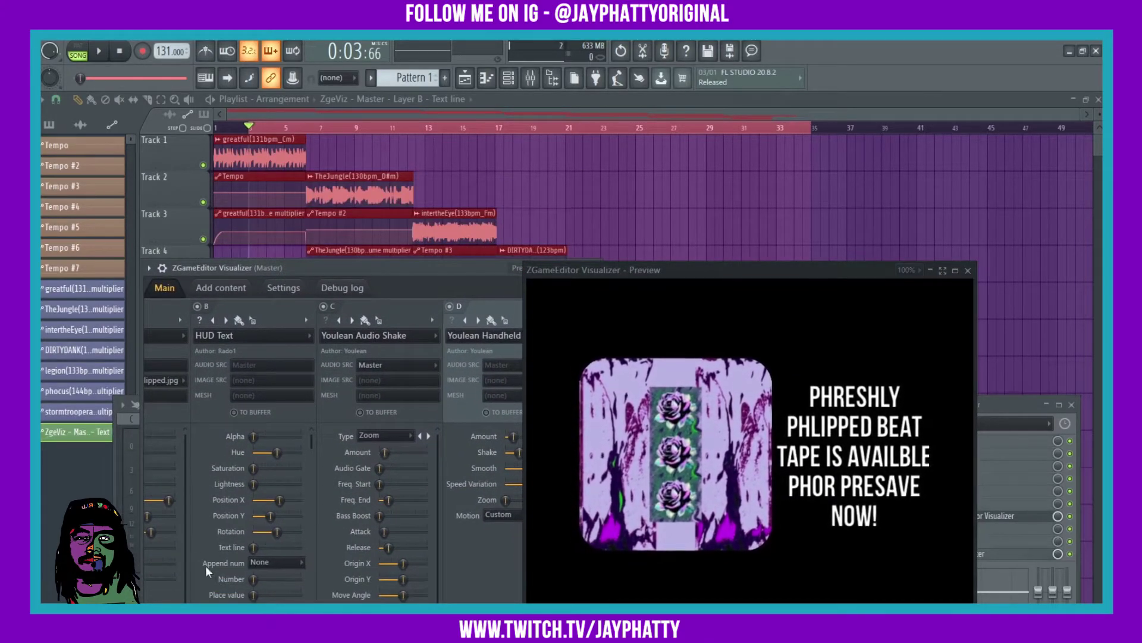
- Create an automation clip for the Position Y parameter of the HUD Text layer and bring the playlist to the front
right_click(267, 514)
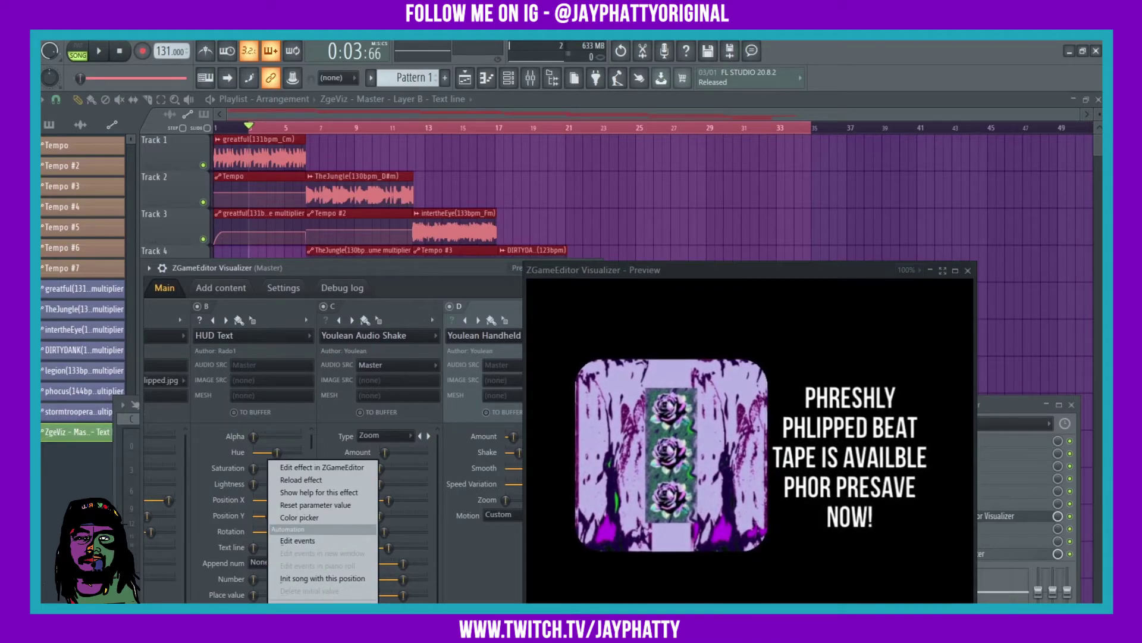
click(300, 530)
right_click(271, 518)
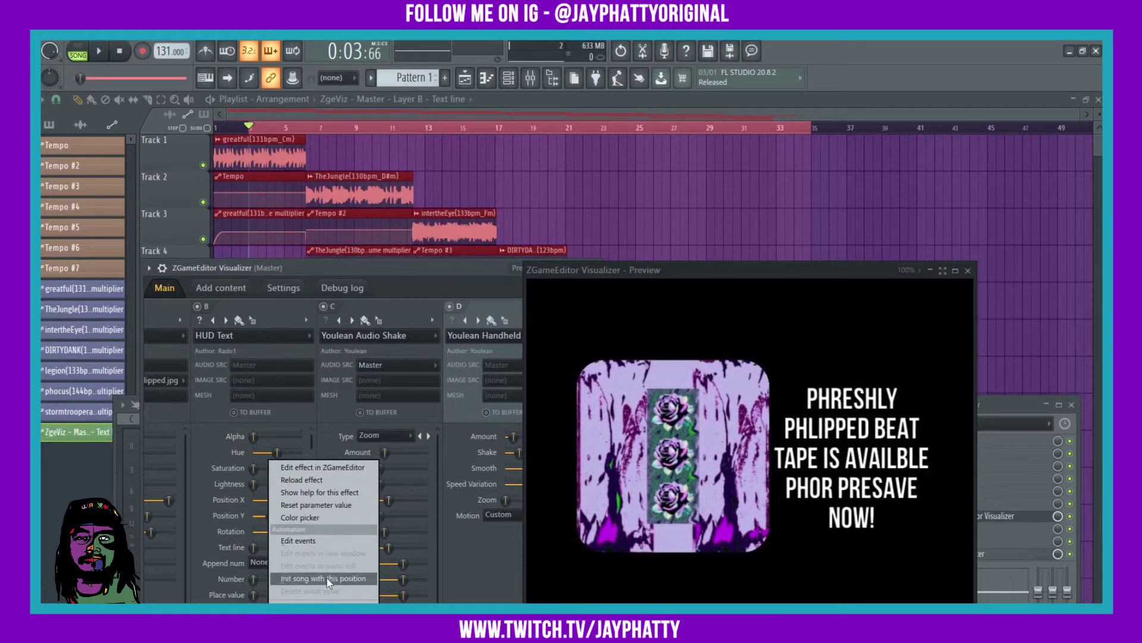
click(310, 608)
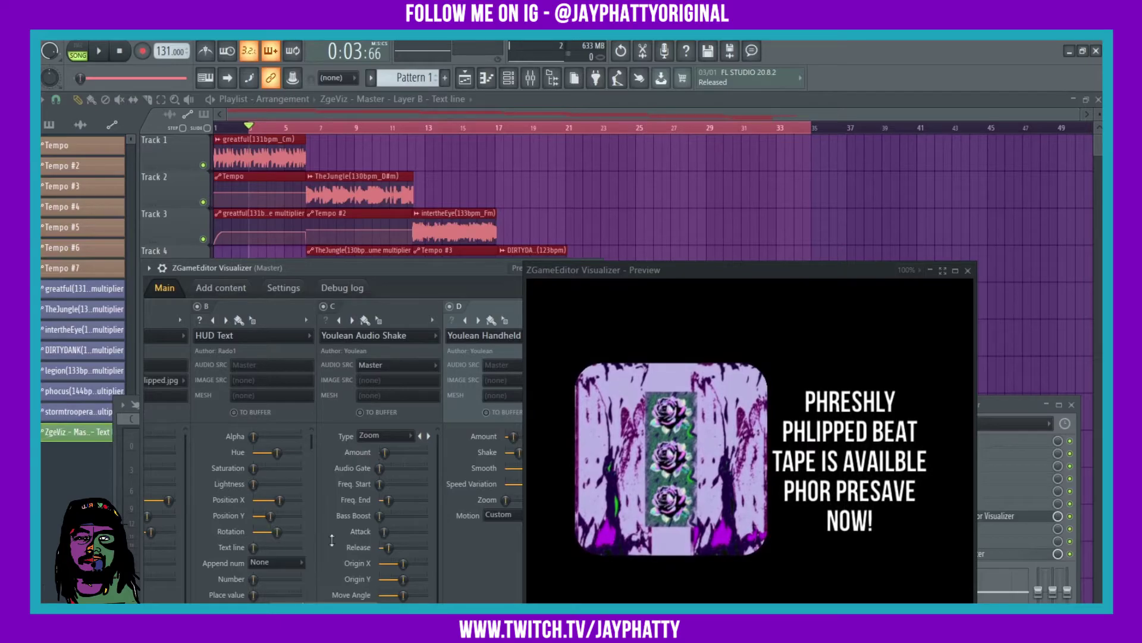
click(523, 104)
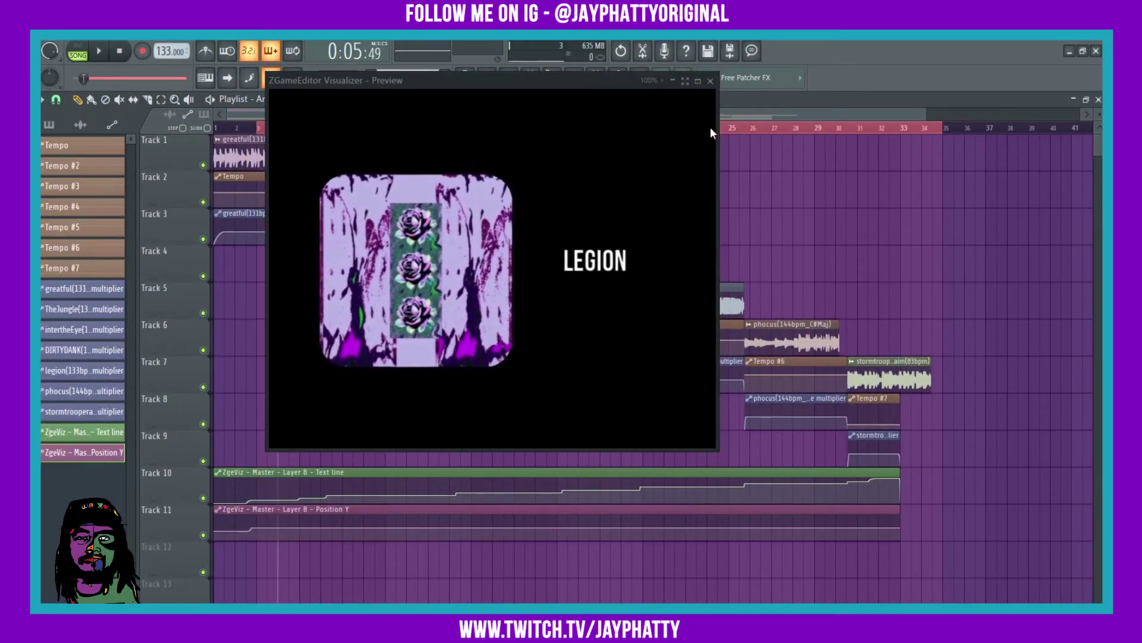
- Place the playhead near bar 22 and delete the legion(133bpm_Cm) audio clip on track 5 from the project
click(649, 70)
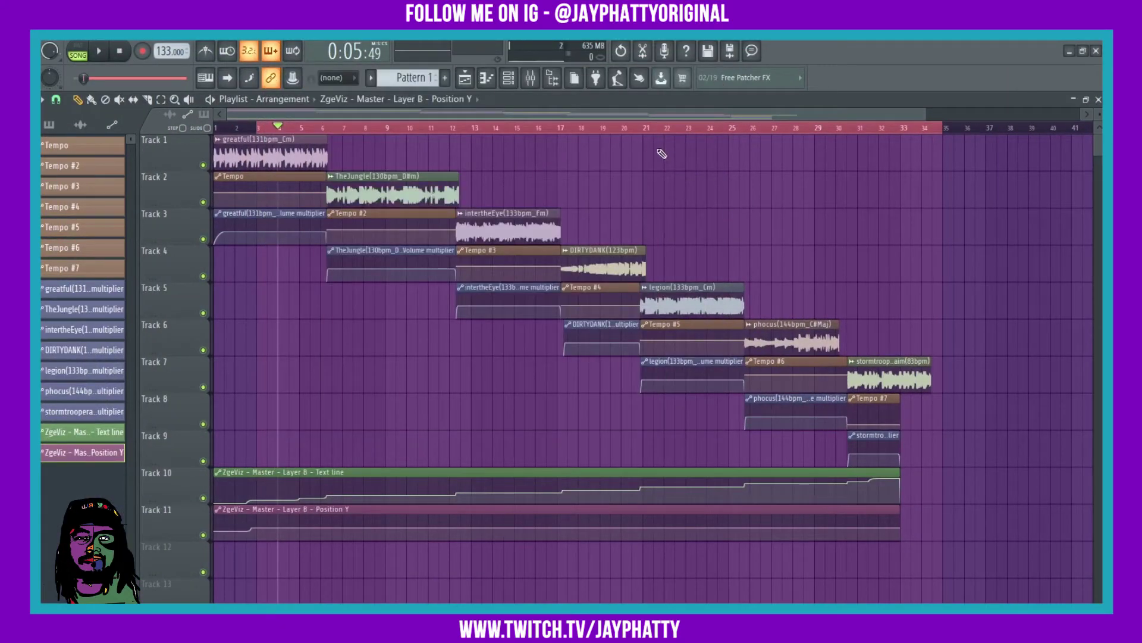
mouse_move(653, 126)
mouse_down()
mouse_move(684, 127)
mouse_move(666, 127)
mouse_up()
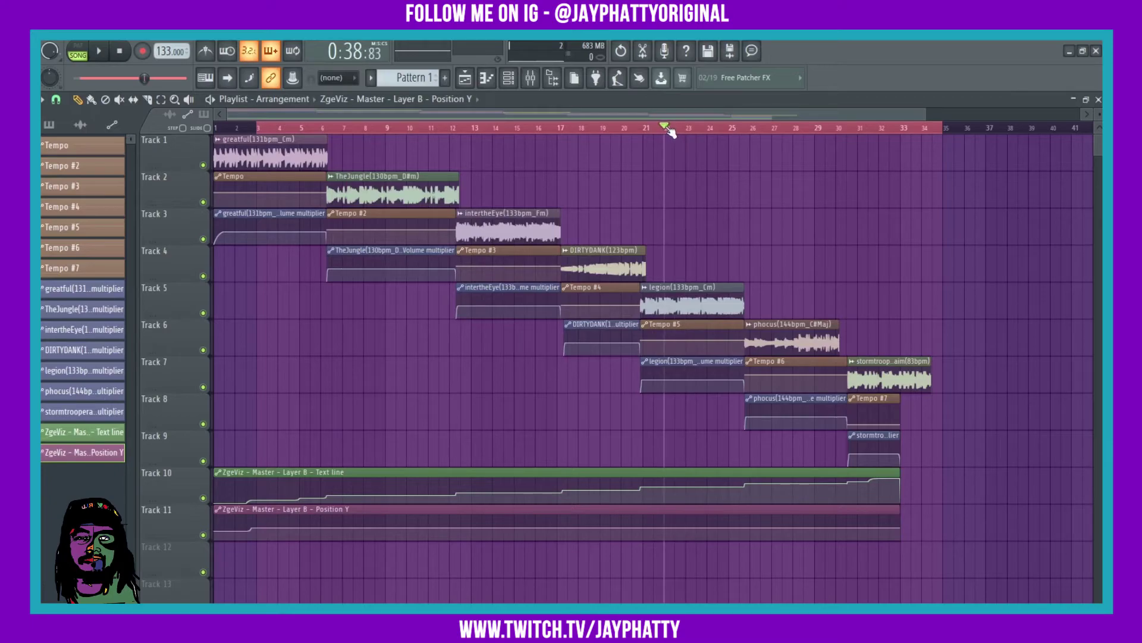
click(675, 288)
right_click(86, 148)
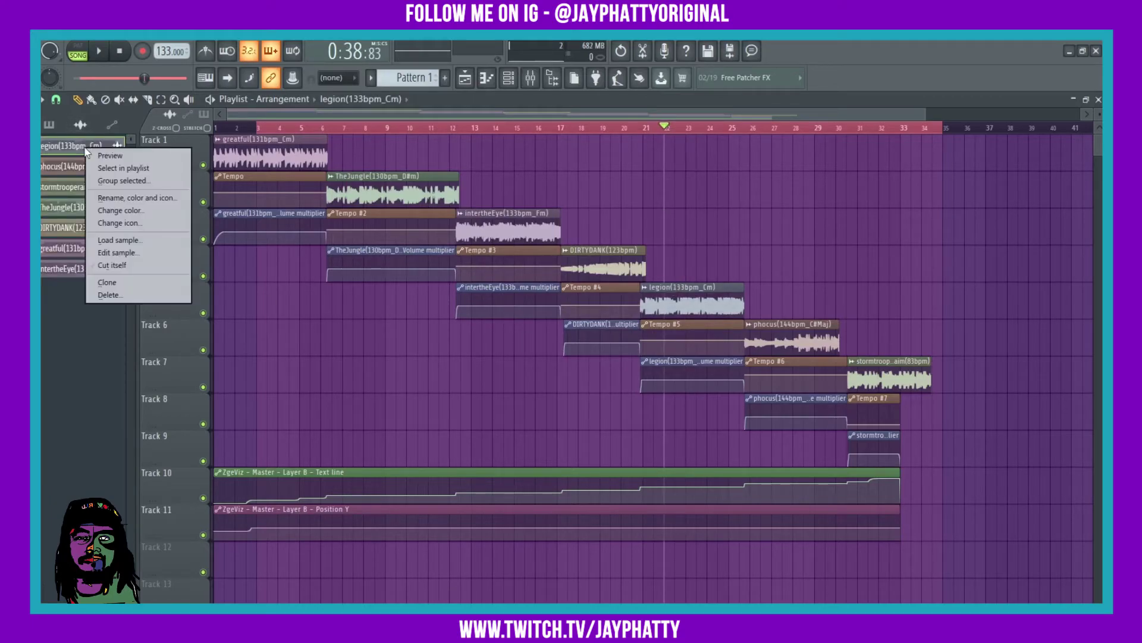
click(114, 296)
click(537, 430)
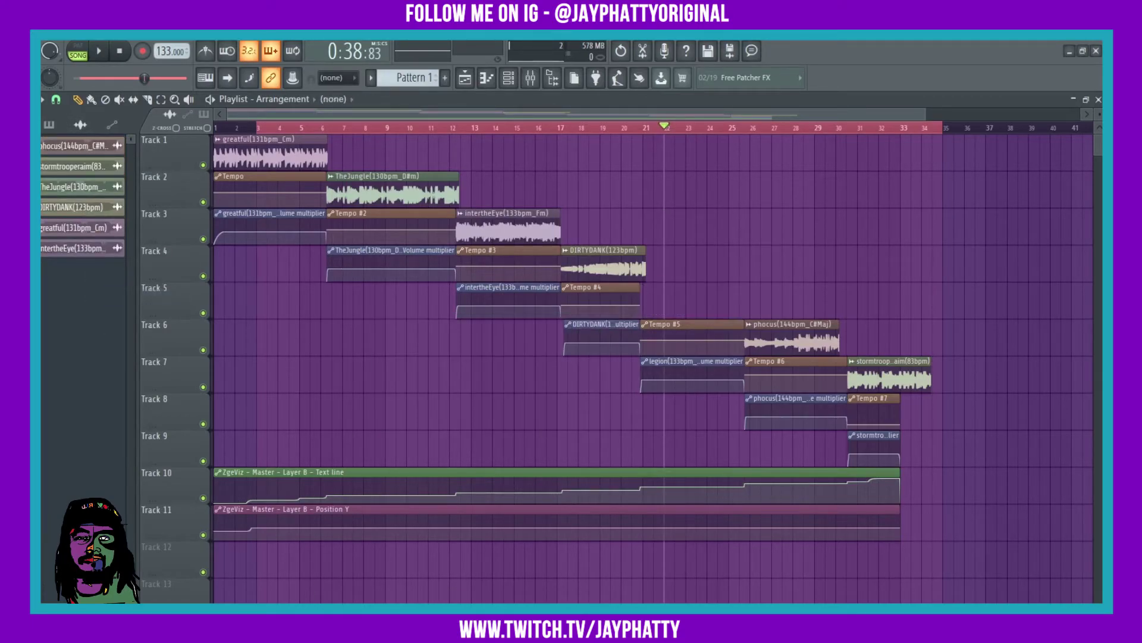
- Bring in spacerace(140bpm_Cm) from the TAGGEDMP3 folder in File Explorer and place it on track 5 where the legion clip was
key(alt+Tab)
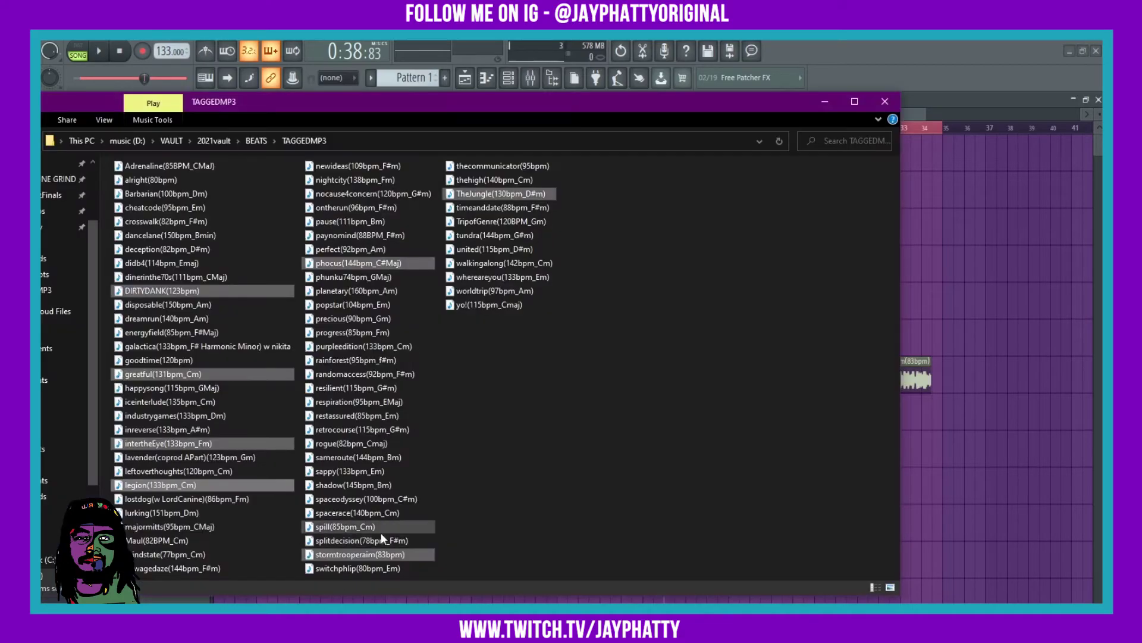
click(359, 415)
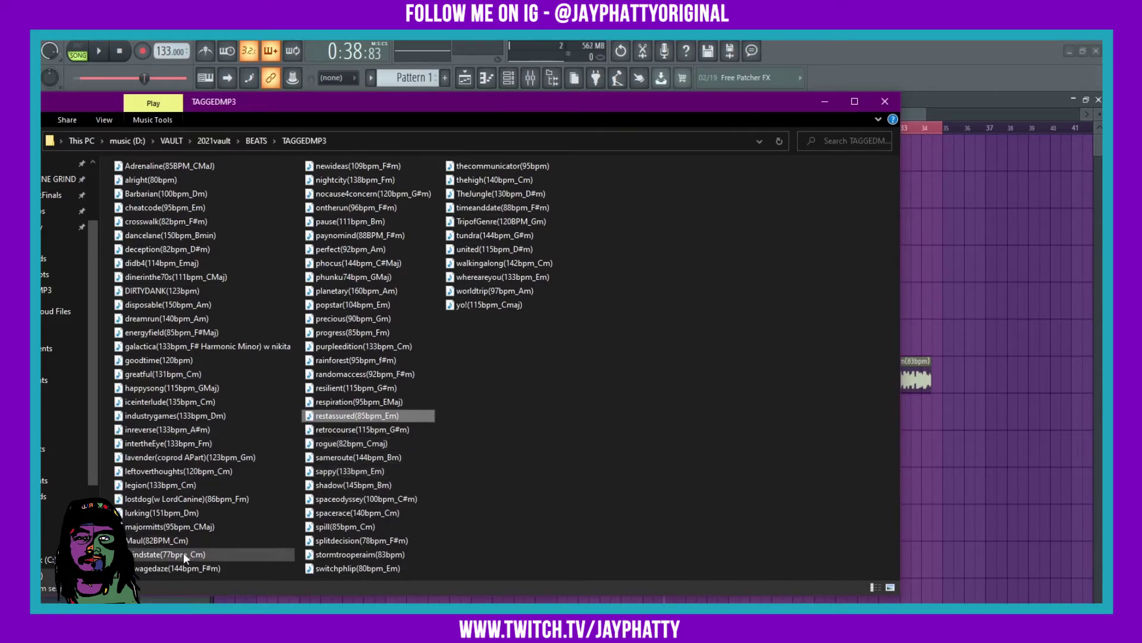
click(355, 515)
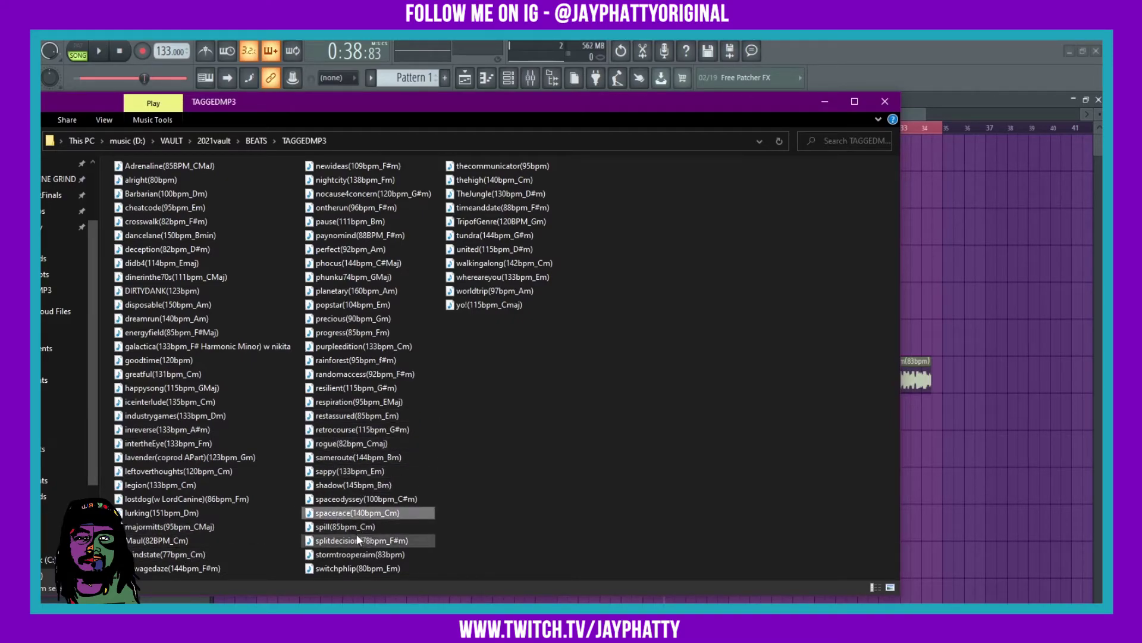
key(alt+Tab)
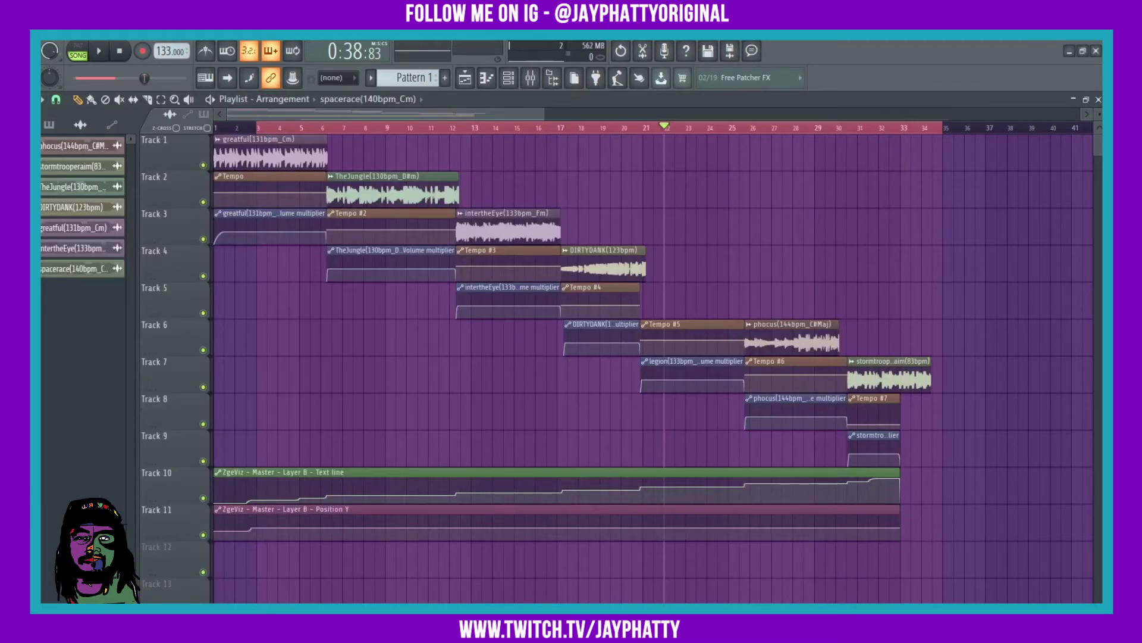
drag(77, 268, 693, 285)
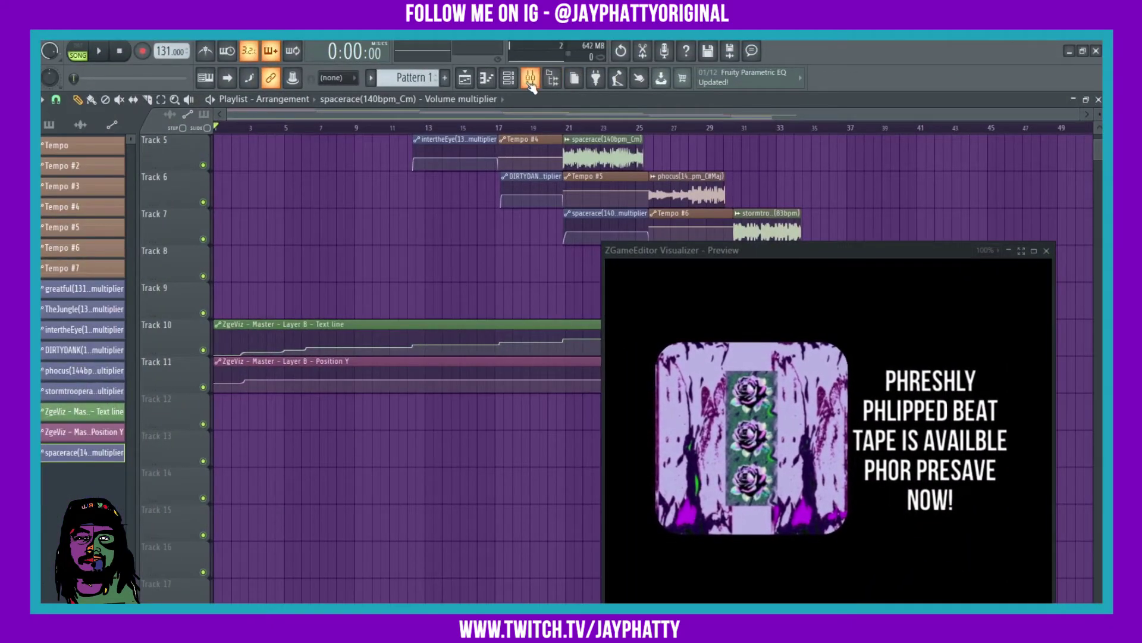
- Reopen the mixer and the master's ZGameEditor Visualizer, keeping the preview window clear of the effect slots
key(F9)
drag(763, 241, 733, 268)
click(1024, 522)
click(1022, 518)
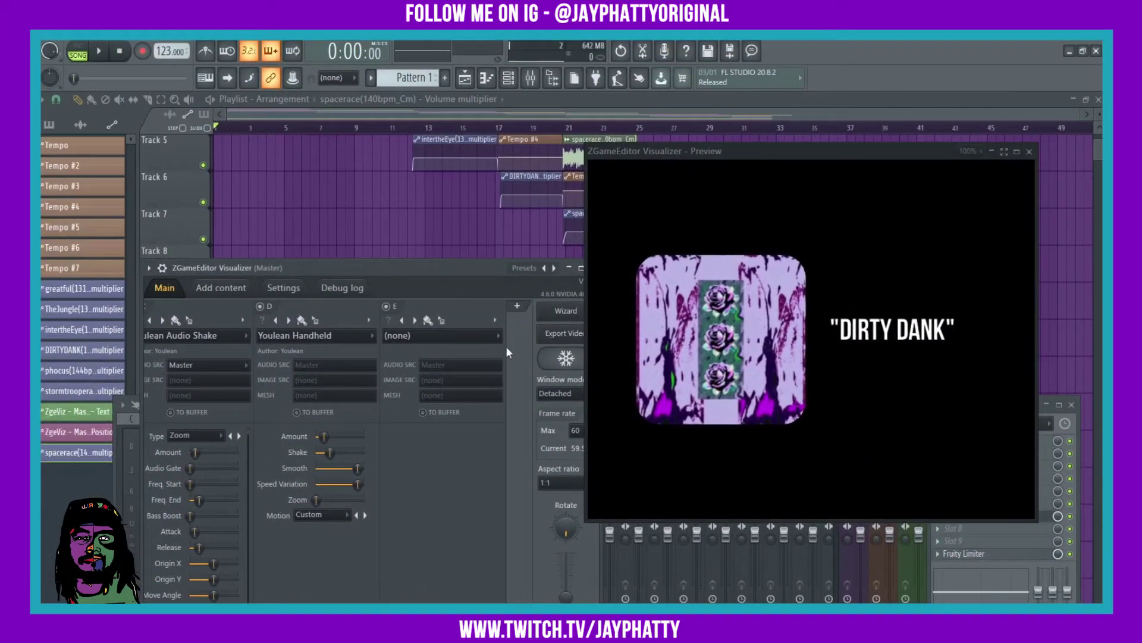
- Load the Image effect into the empty visualizer layer E
click(467, 336)
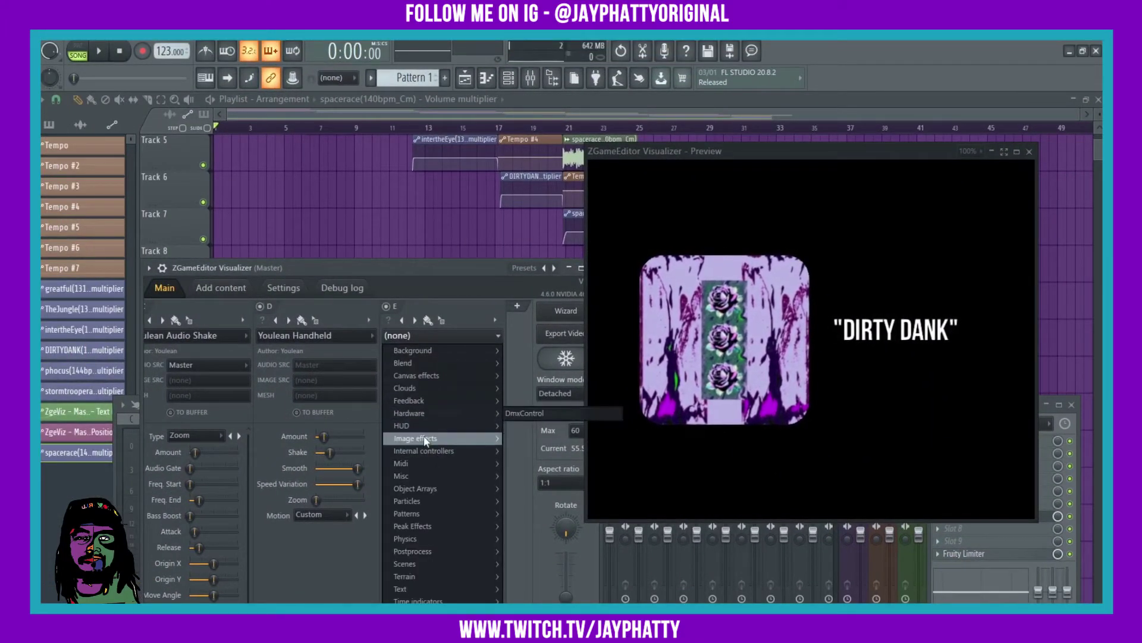
mouse_move(452, 438)
click(521, 451)
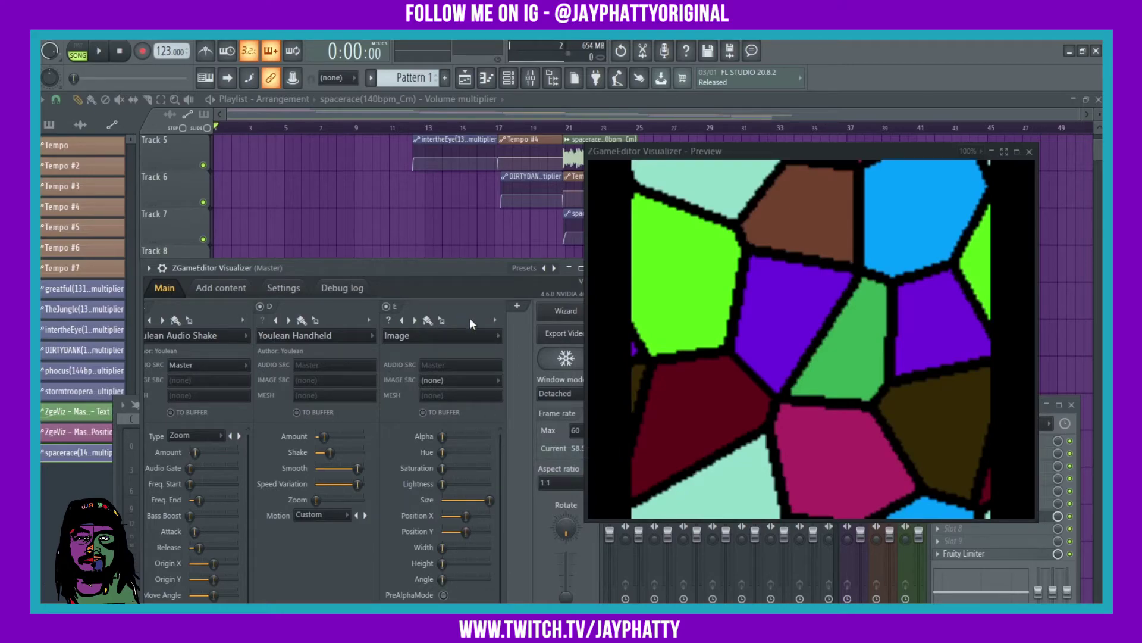
- Reorder the visualizer layers so Image layer E comes first, behind the cover art and the HUD Text
click(497, 321)
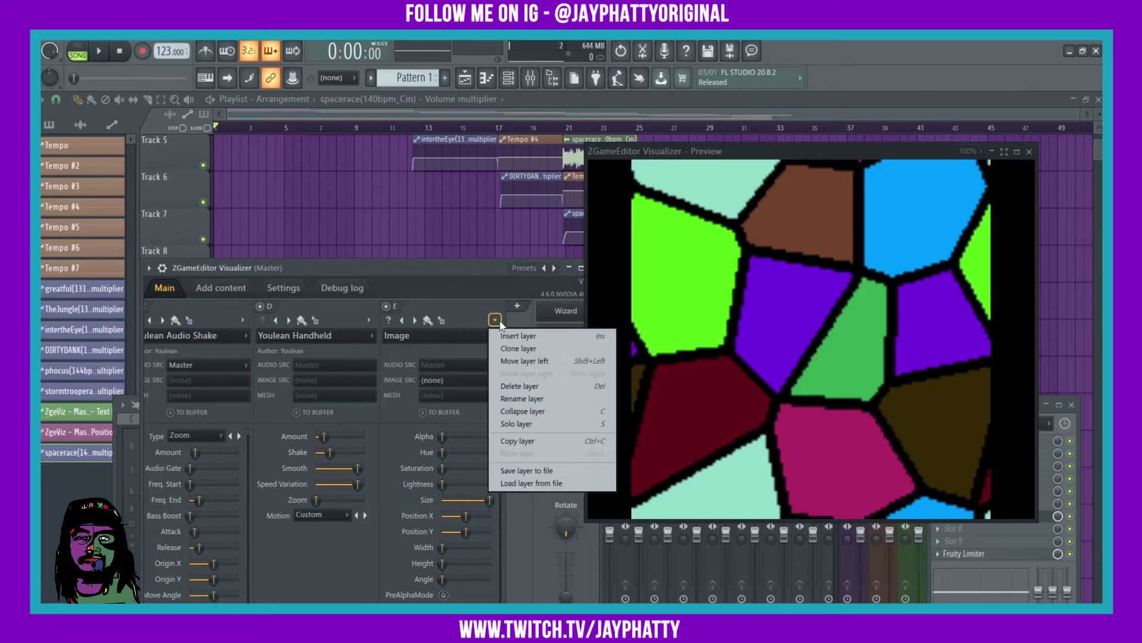
click(500, 323)
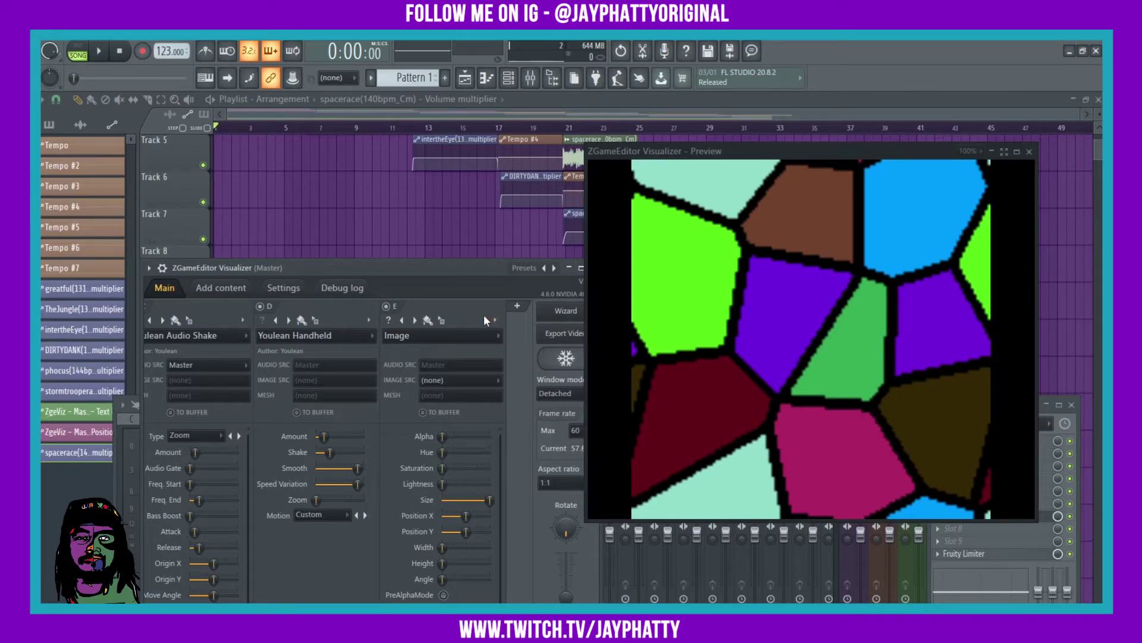
scroll(484, 315, up, 3)
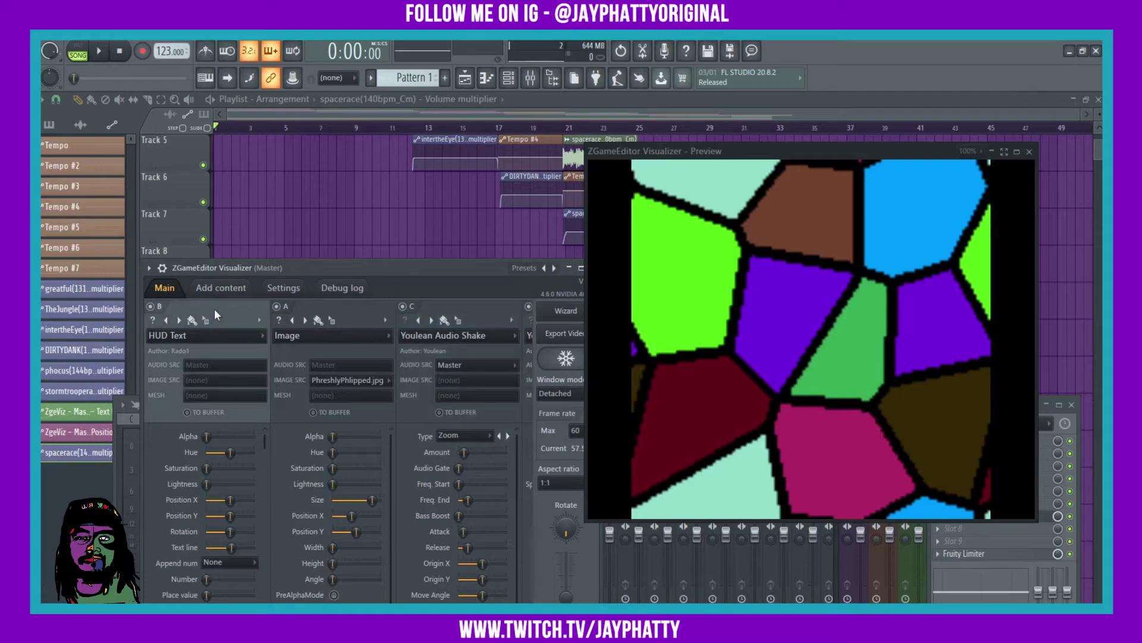
scroll(214, 310, down, 1)
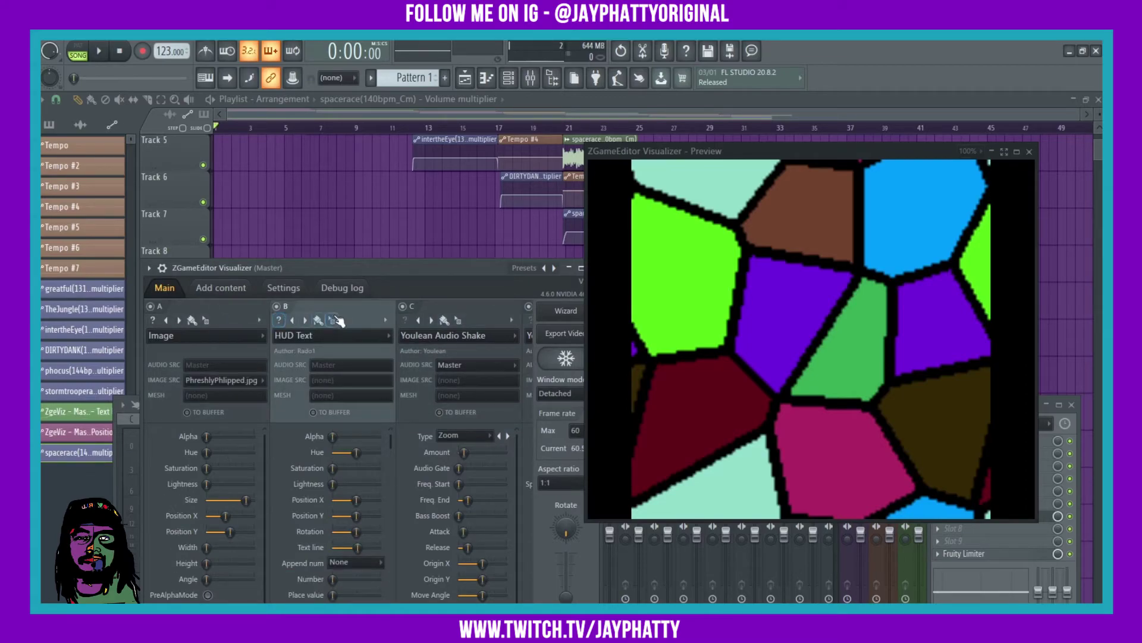
scroll(352, 309, down, 3)
click(435, 306)
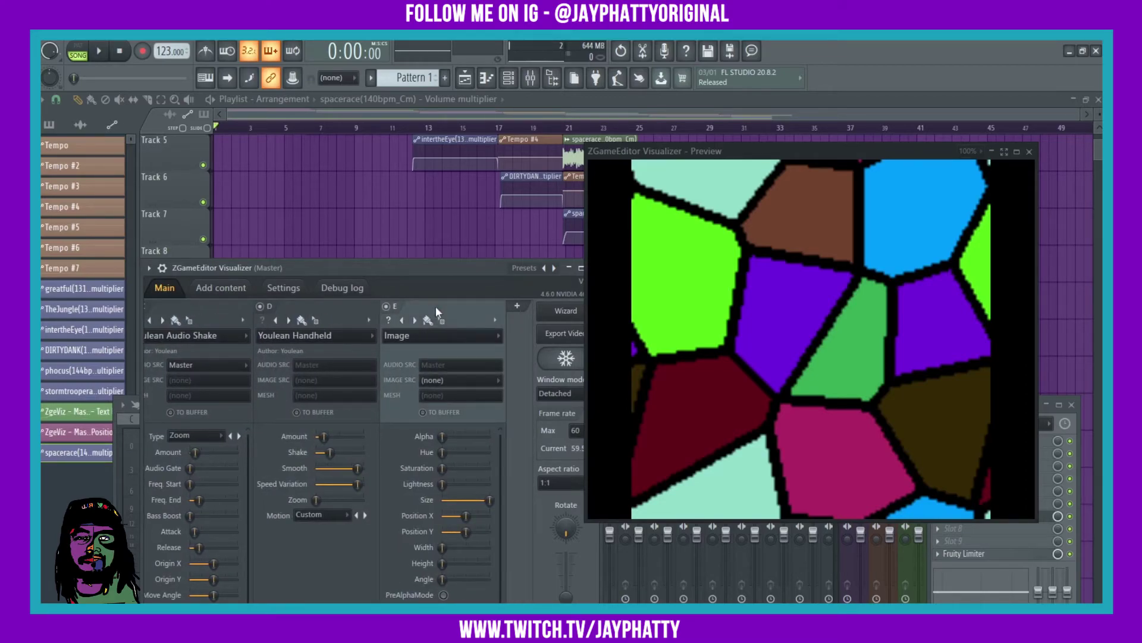
scroll(436, 306, up, 1)
scroll(436, 306, up, 3)
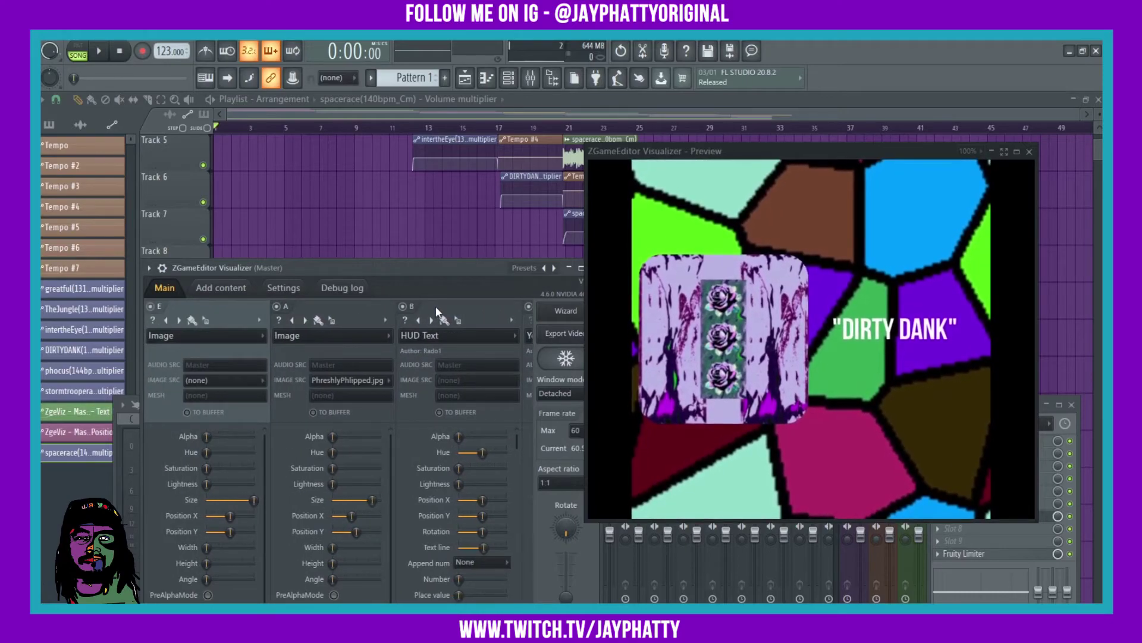
- Use PhreshlyPhlipped.jpg as the image source of layer E and raise its Alpha to about halfway
click(220, 380)
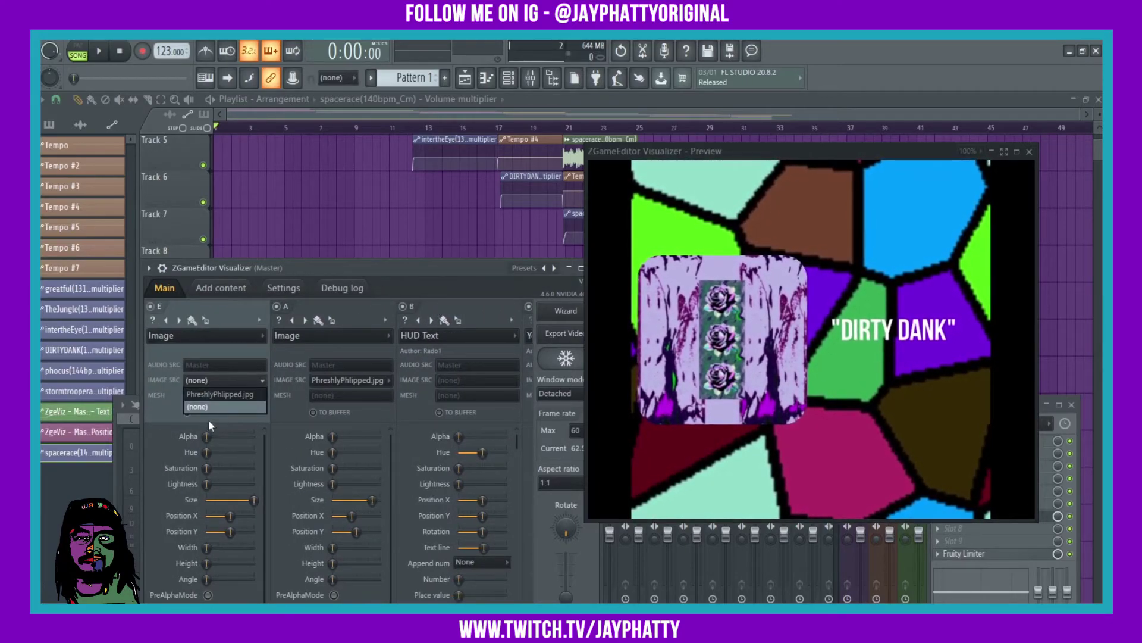
click(202, 396)
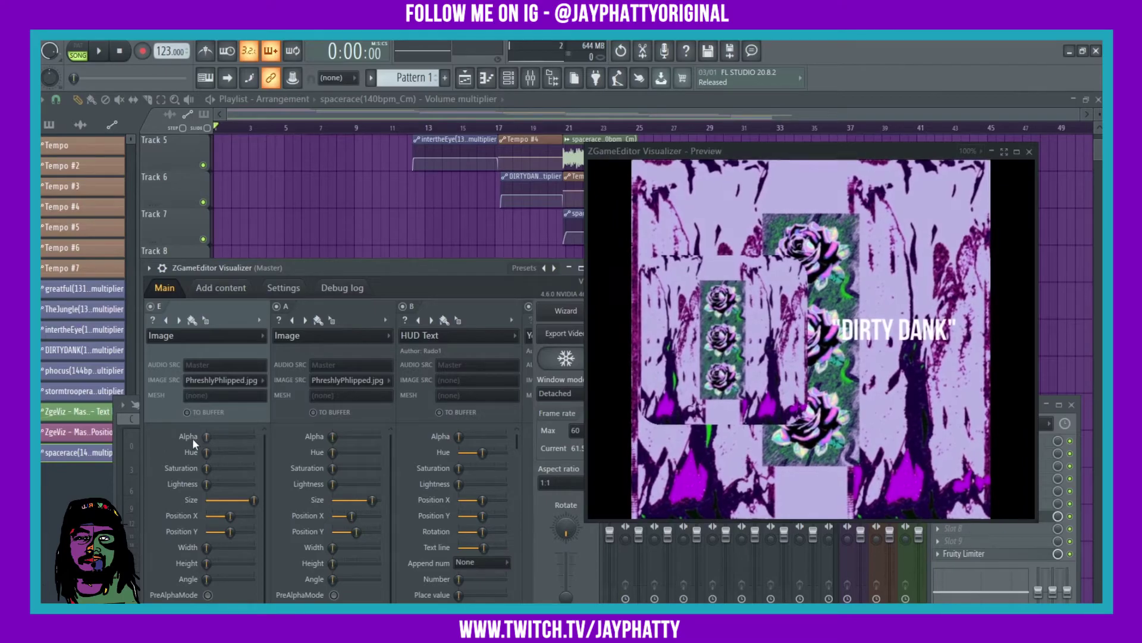
drag(207, 436, 233, 436)
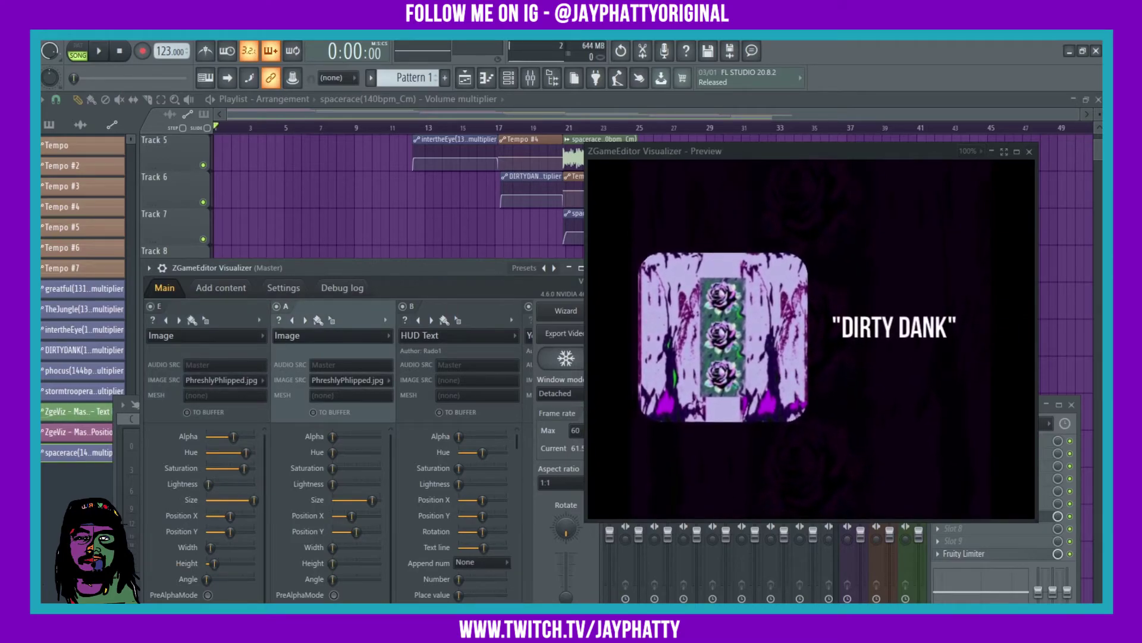
- Add a new layer F at the end of the visualizer's layers and load the FogMachine background effect into it
scroll(479, 366, right, 3)
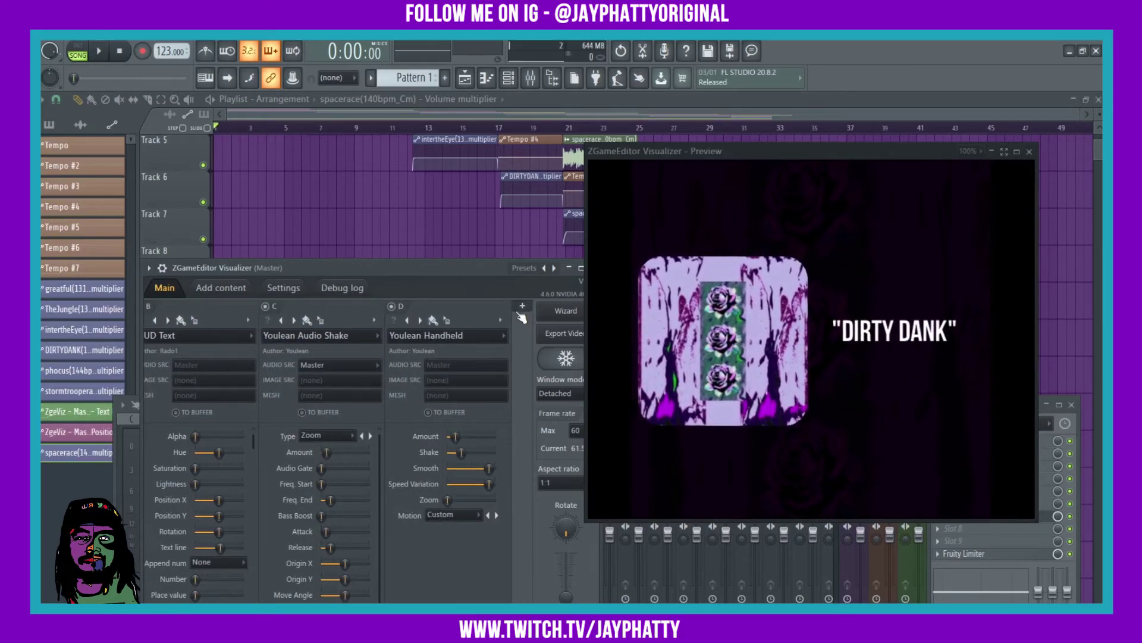
click(522, 313)
click(487, 332)
mouse_move(466, 355)
click(523, 355)
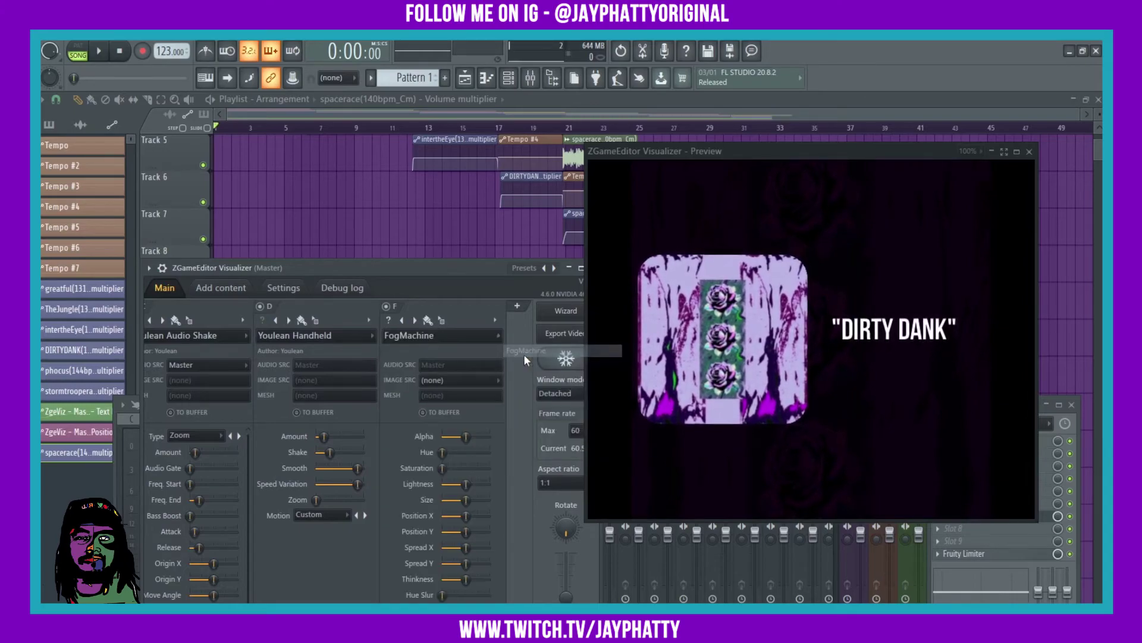
- Replace layer F's effect with FourCornerGradient and step forward through the effects to ItsFullOfStars
click(443, 335)
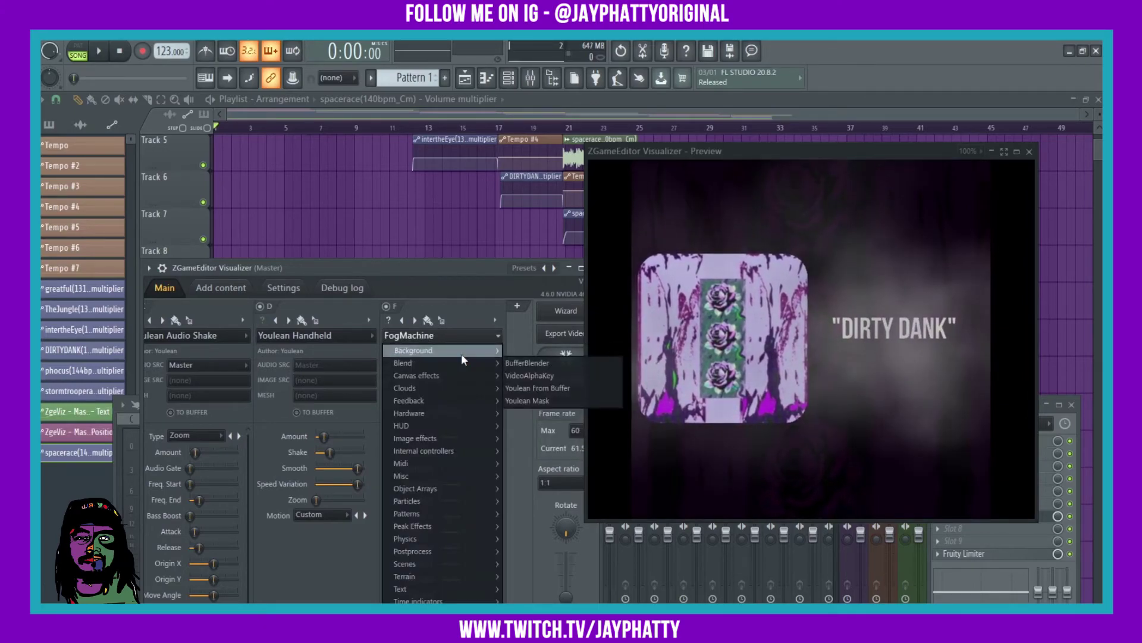
click(526, 358)
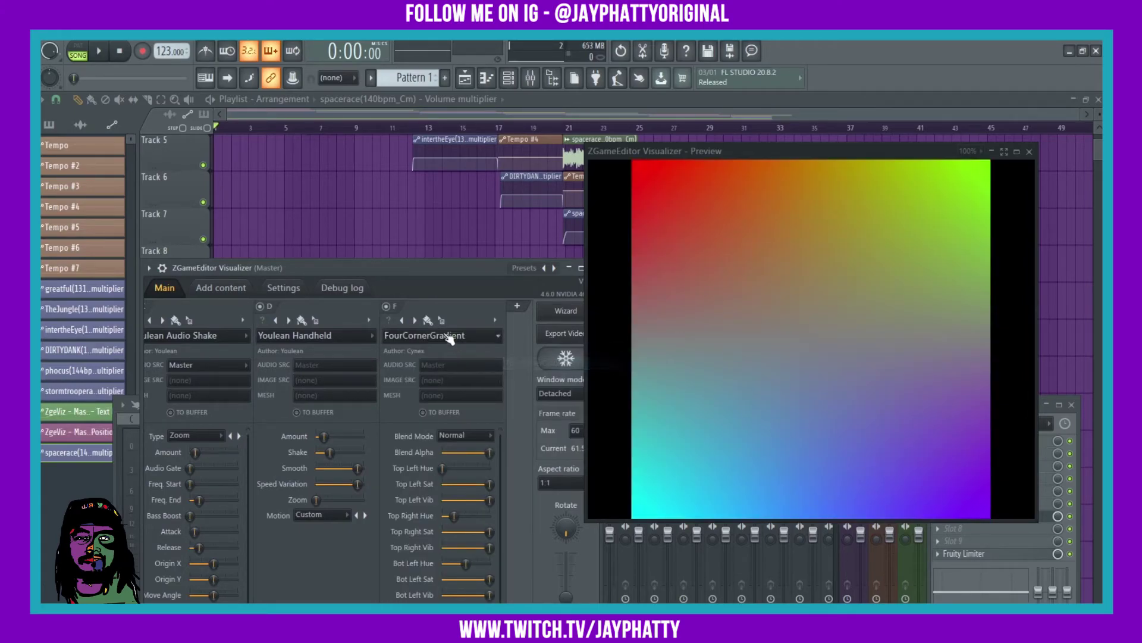
click(420, 321)
click(415, 321)
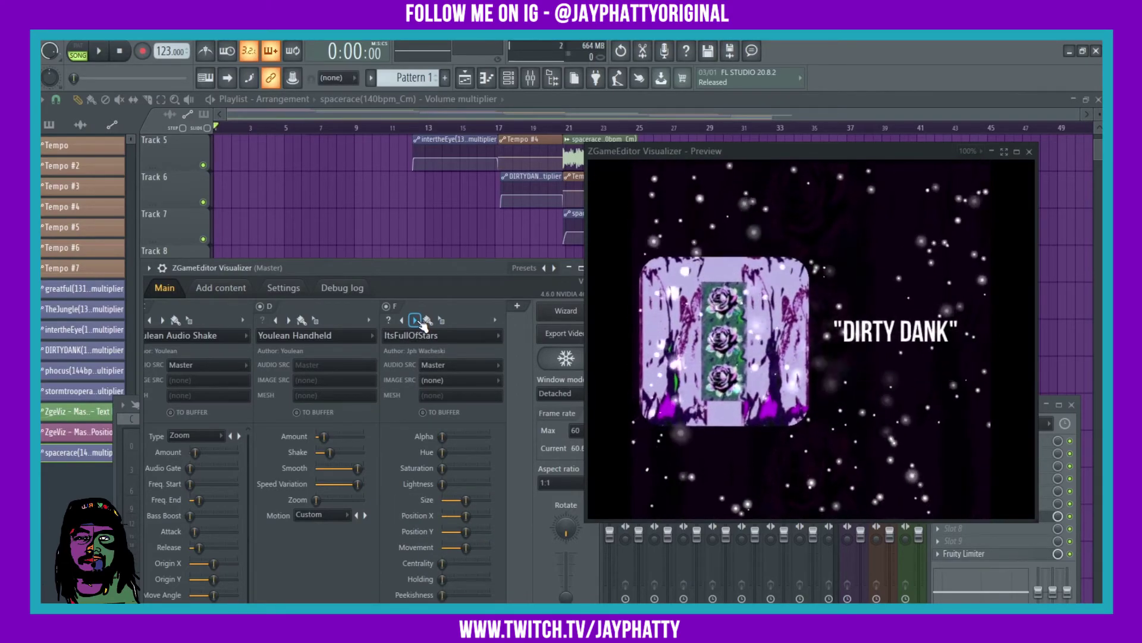
- Keep ItsFullOfStars on layer F, place the layer between Image layers E and A, and raise its Alpha, Hue, Saturation and Lightness
click(415, 321)
click(403, 321)
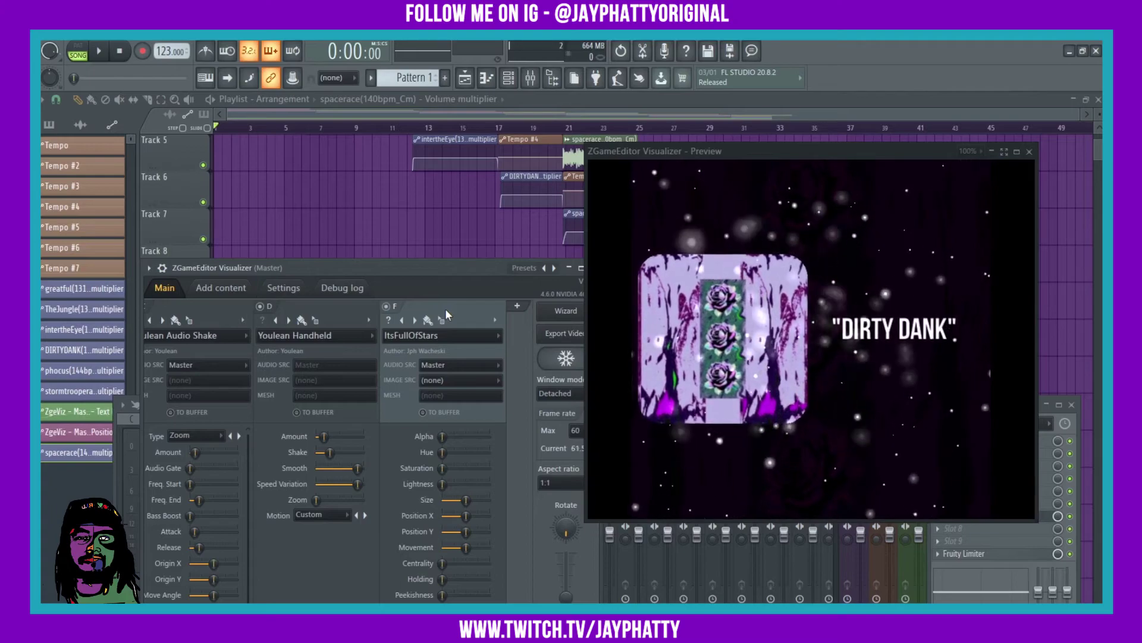
scroll(445, 308, down, 2)
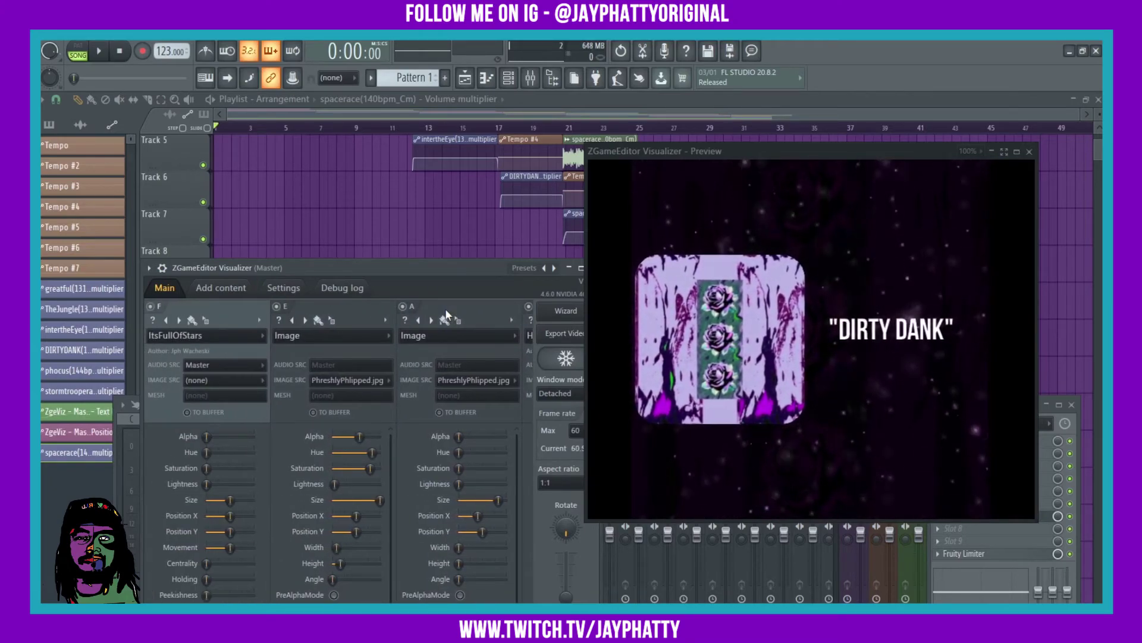
key(alt+Right)
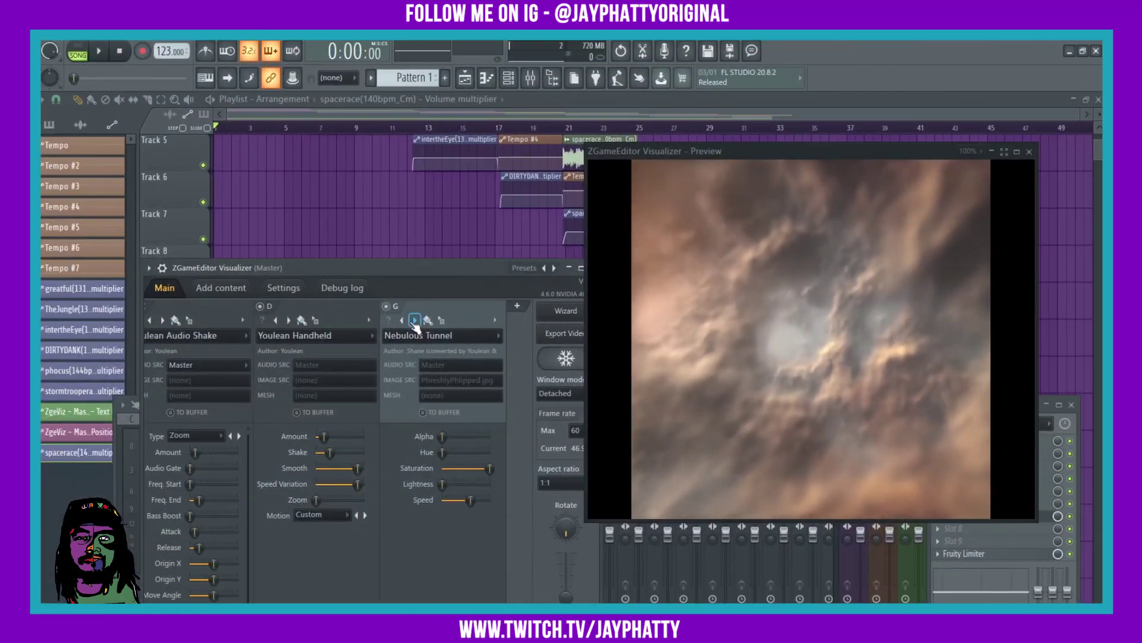
- Set up 70sKaleido as layer G behind the cover art with Alpha about three quarters, full Saturation, mid Lightness, and low Hue and Density
click(417, 335)
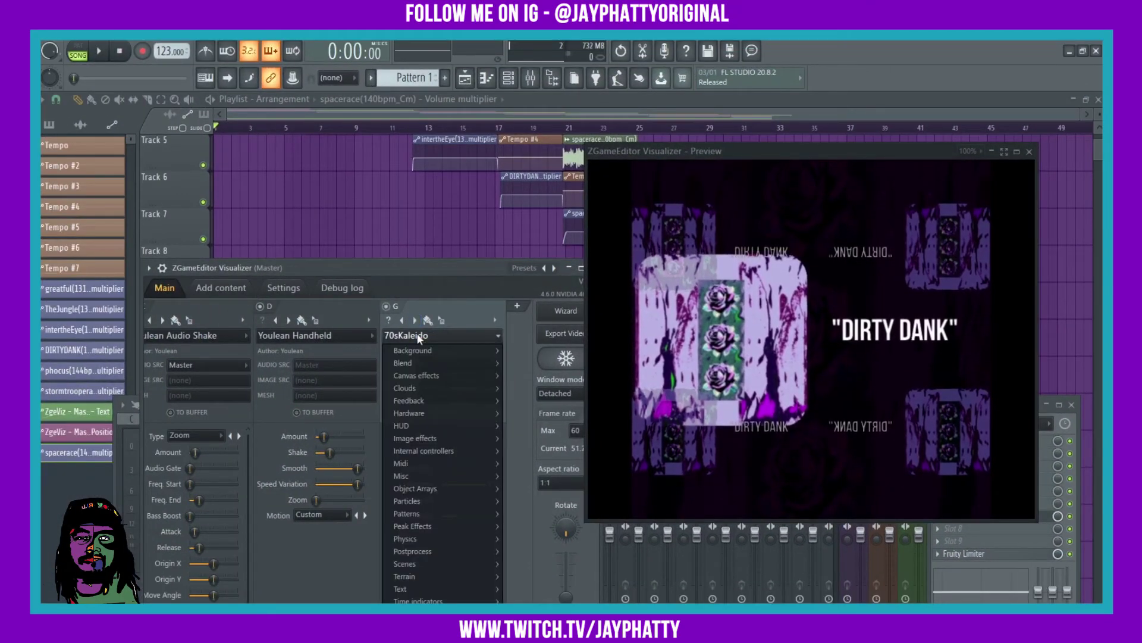
click(417, 333)
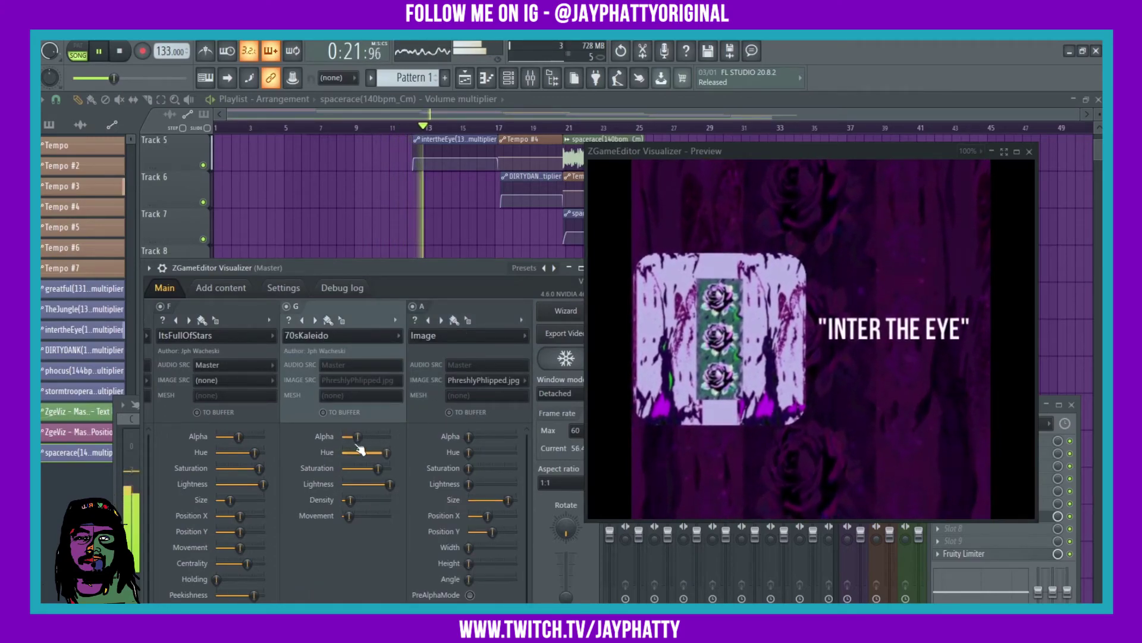
drag(358, 436, 364, 484)
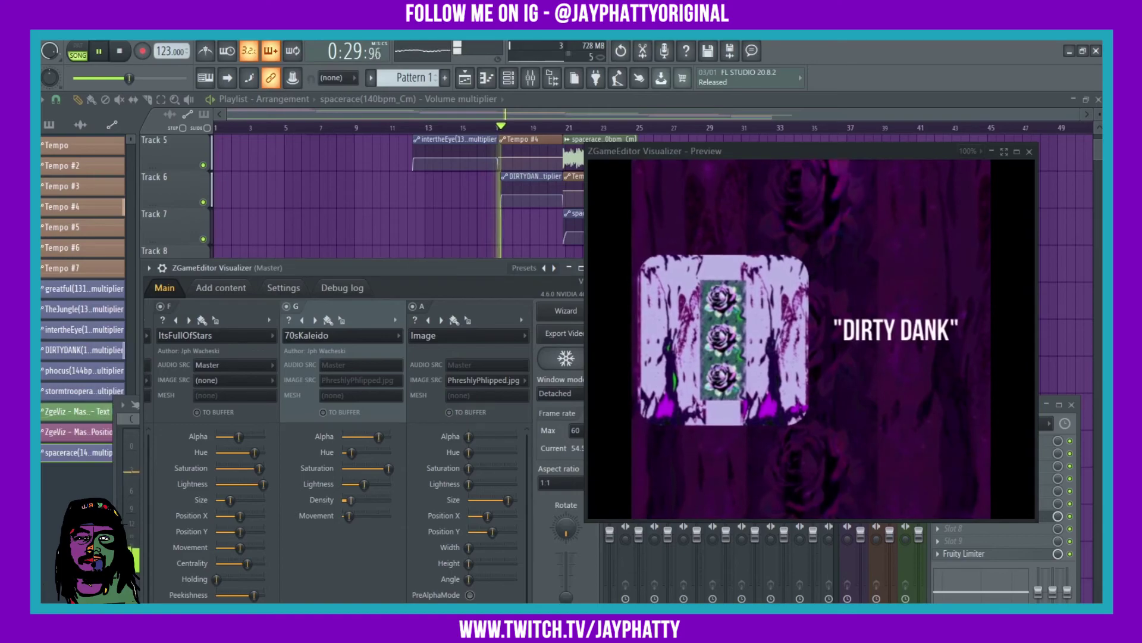
drag(343, 500, 352, 499)
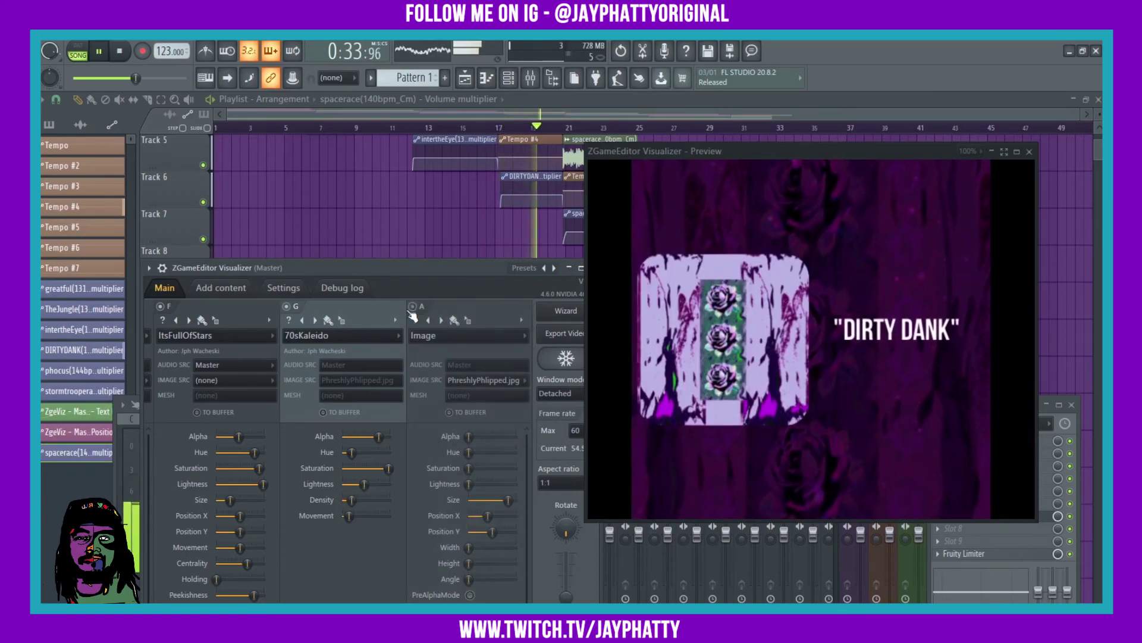
- Toggle background Image layer E off and back on to compare, and raise its Alpha to about three quarters
scroll(337, 312, up, 1)
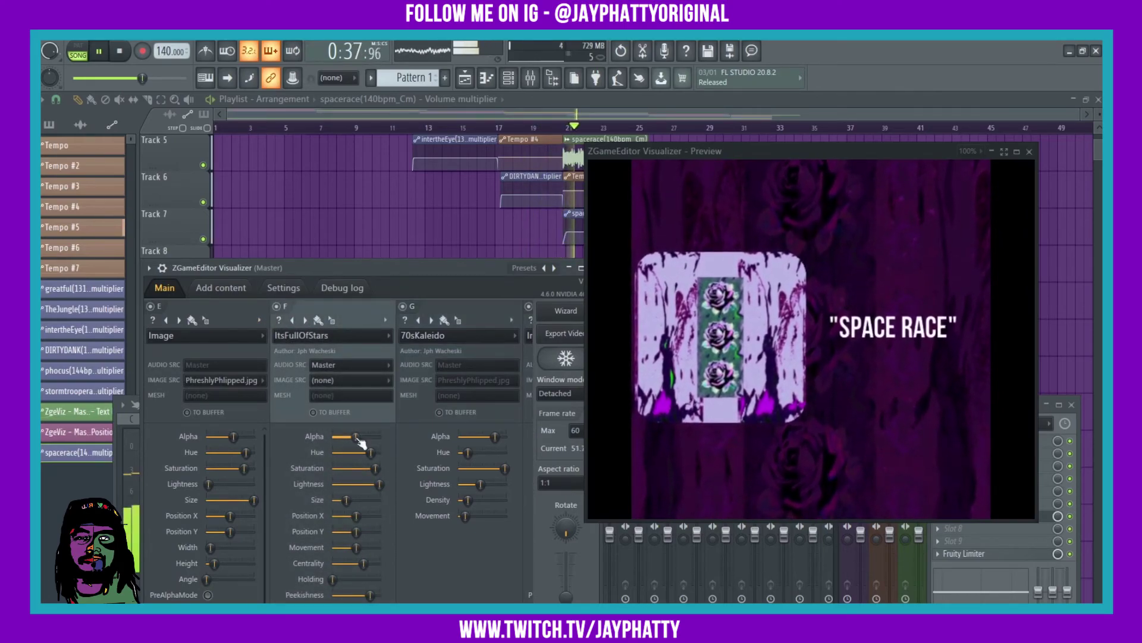
click(151, 307)
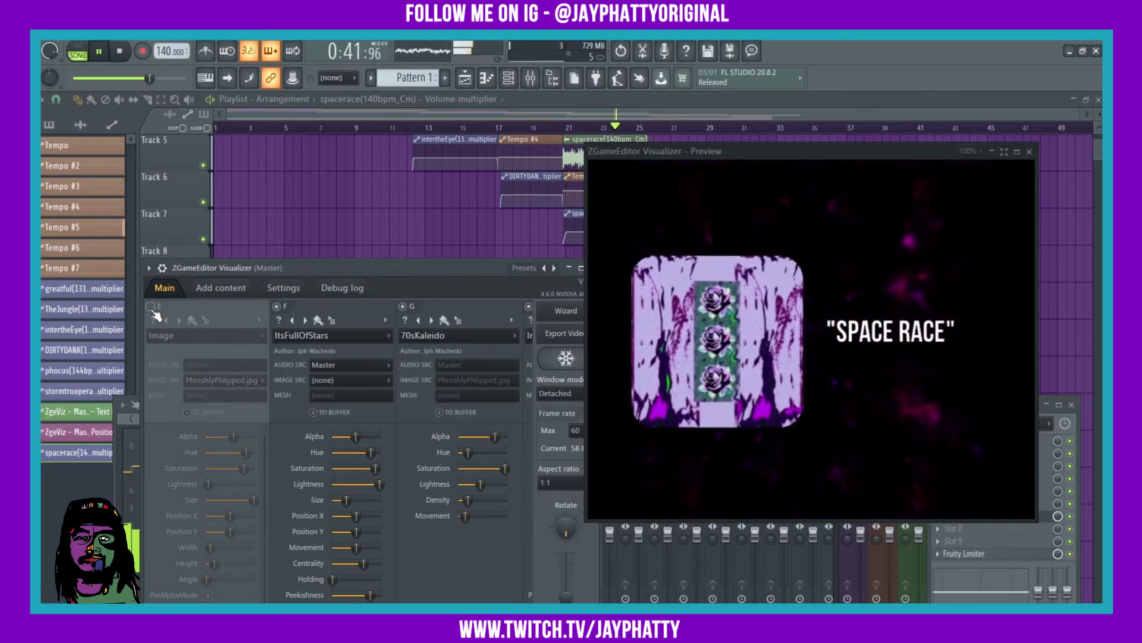
click(151, 307)
drag(239, 437, 248, 436)
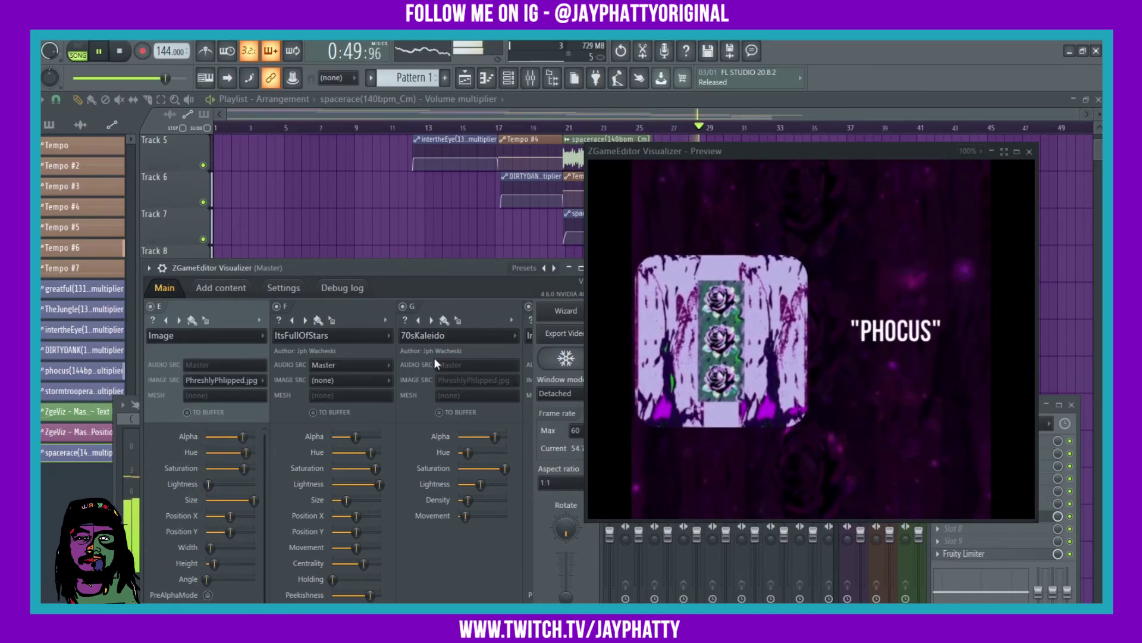
- Check the visualizer's text content, return to the effect layers and stop playback
click(225, 290)
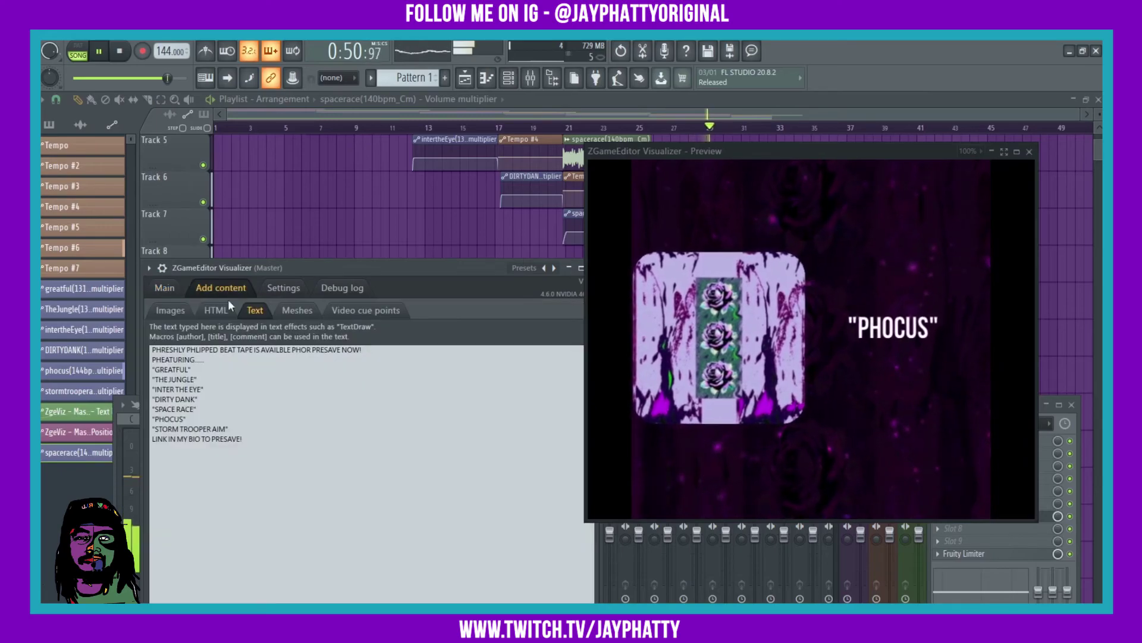
click(166, 288)
click(119, 53)
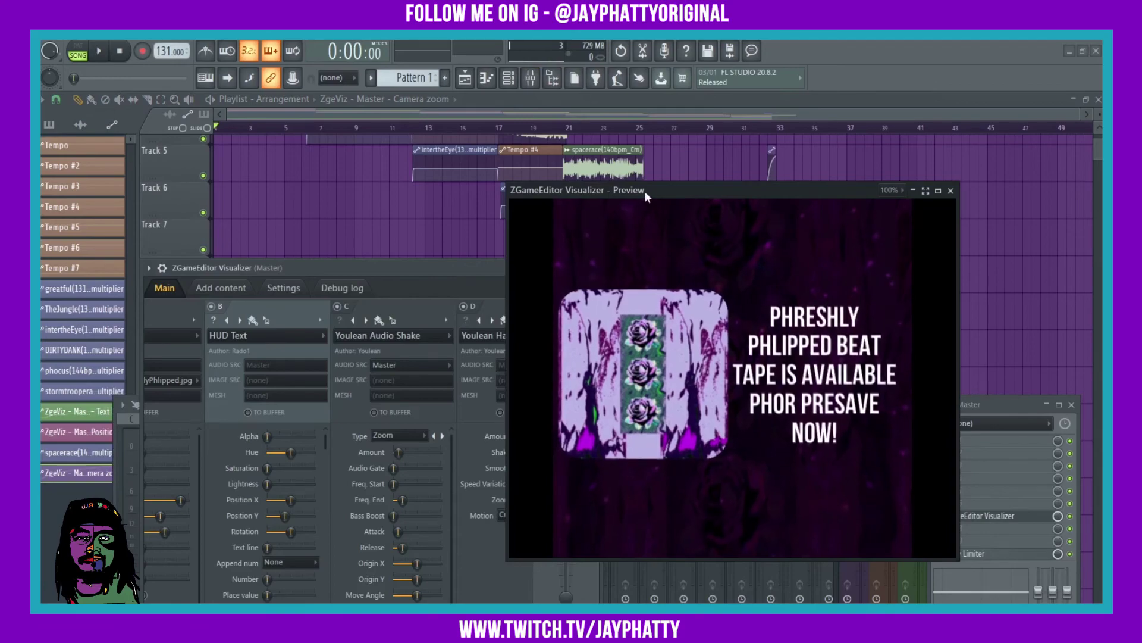
- Move the visualizer preview lower to uncover the playlist tracks, and go through the layers to cover art A and HUD Text B
drag(646, 193, 742, 268)
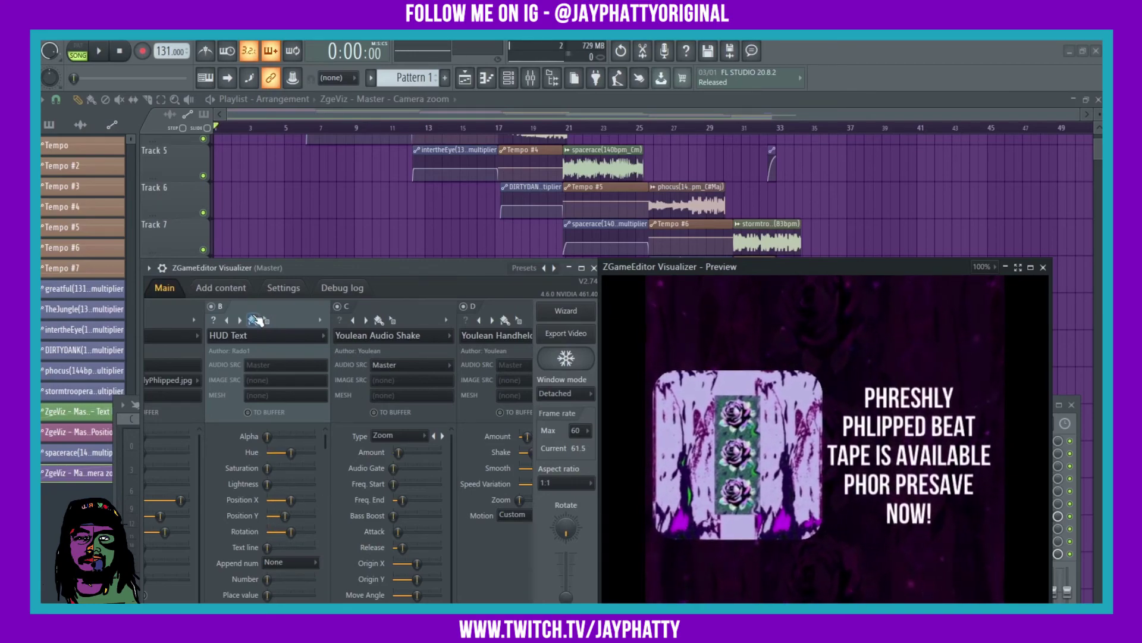
scroll(256, 320, up, 1)
scroll(233, 339, up, 1)
scroll(232, 342, down, 1)
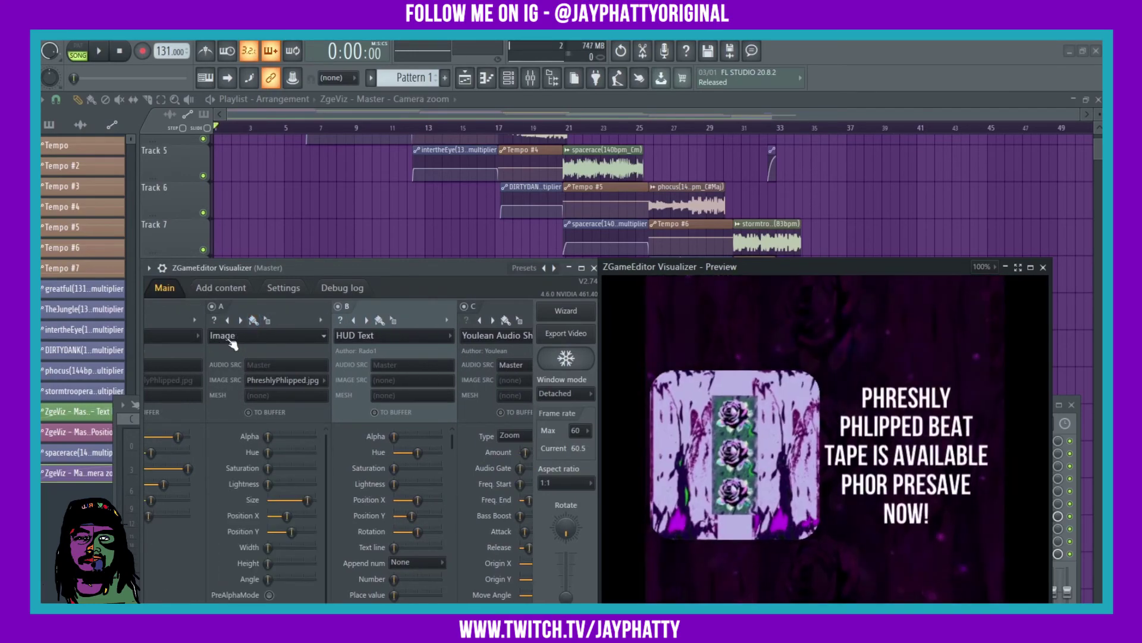